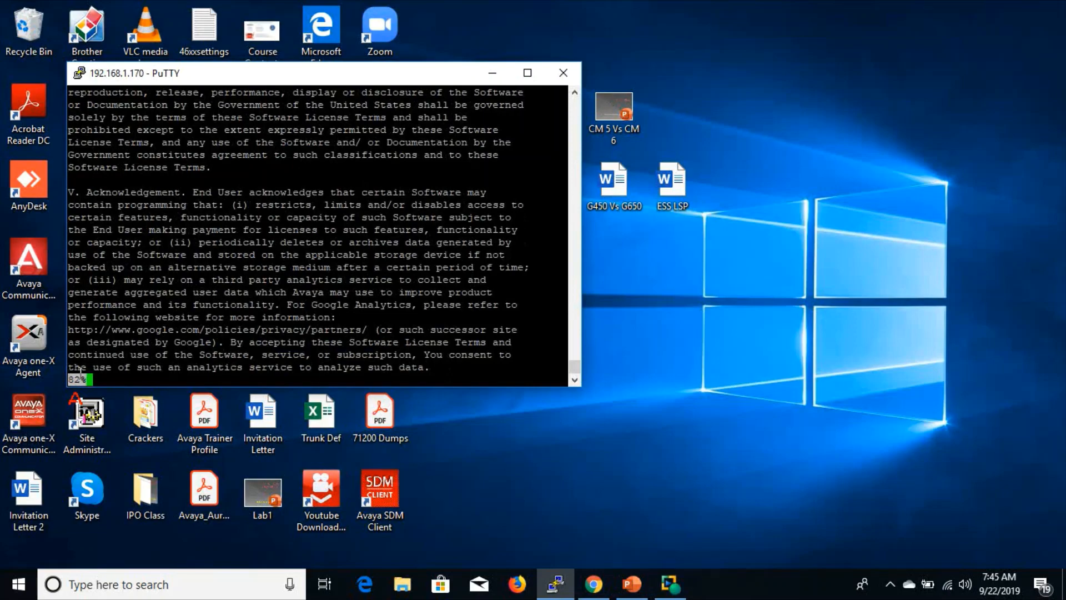
Page through the rest of the EULA, accept its terms with y, and choose option 2 to disable EASG
key("space")
key("space")
key("space")
key("space")
key("space")
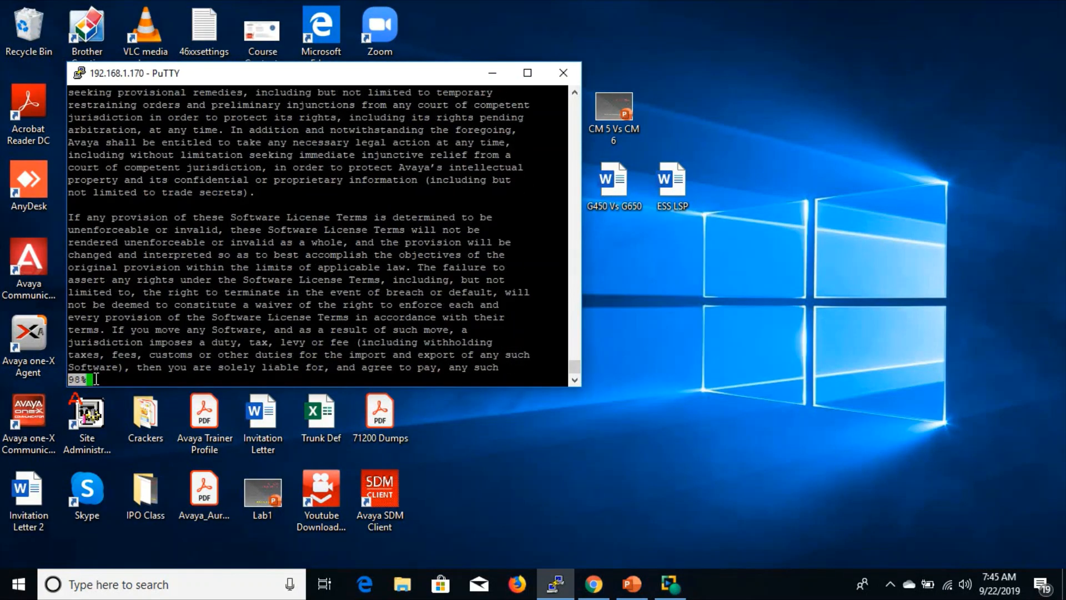
type("y")
key("Return")
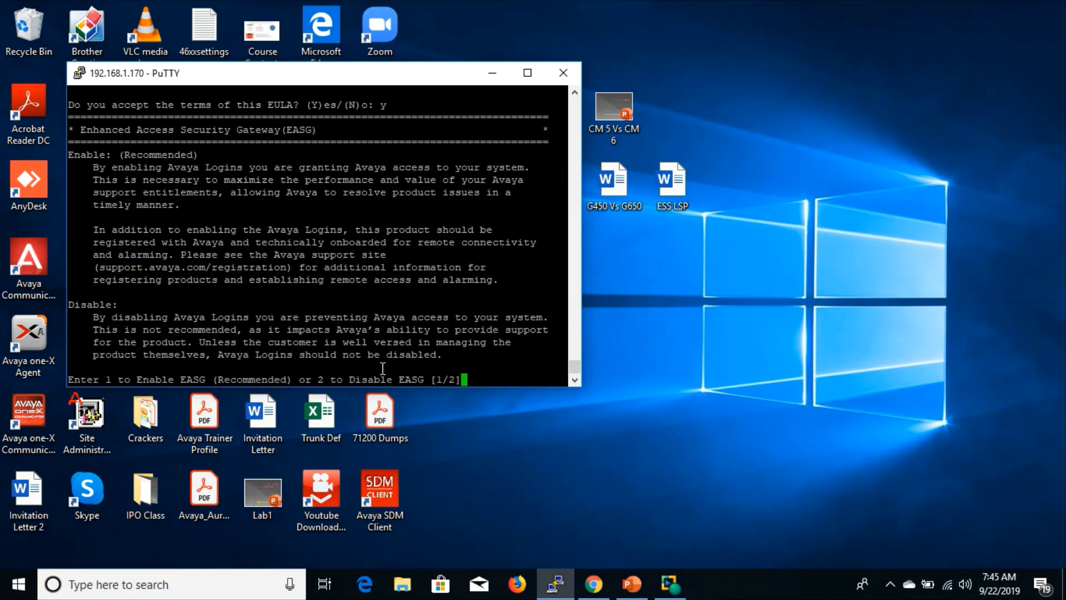
type("2")
key("Return")
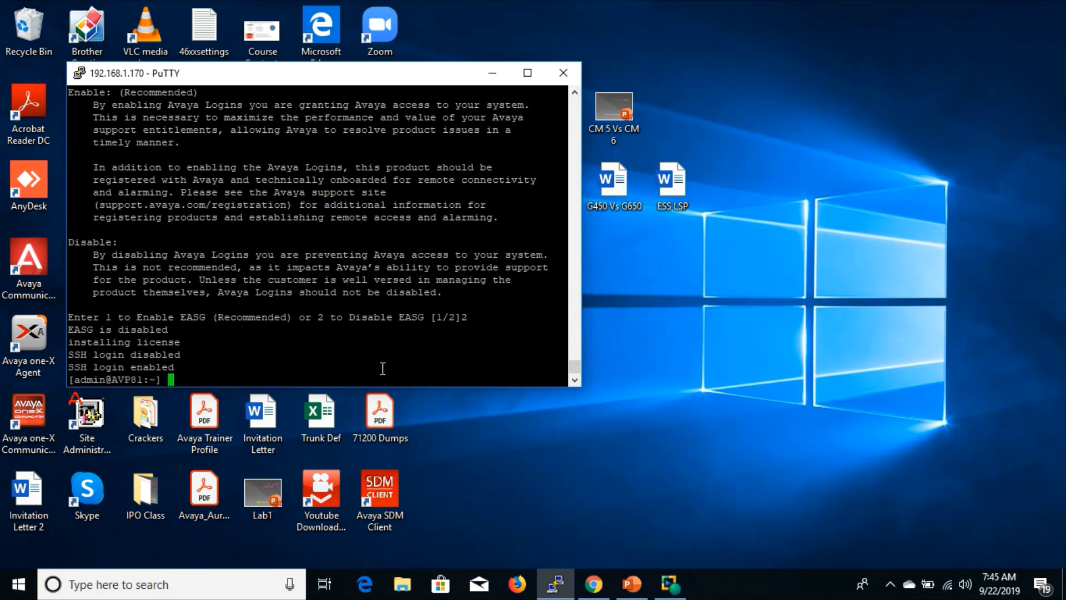
Try to log in as admin with the account password in a duplicate of the 192.168.1.170 session, and close that duplicate
right_click(415, 72)
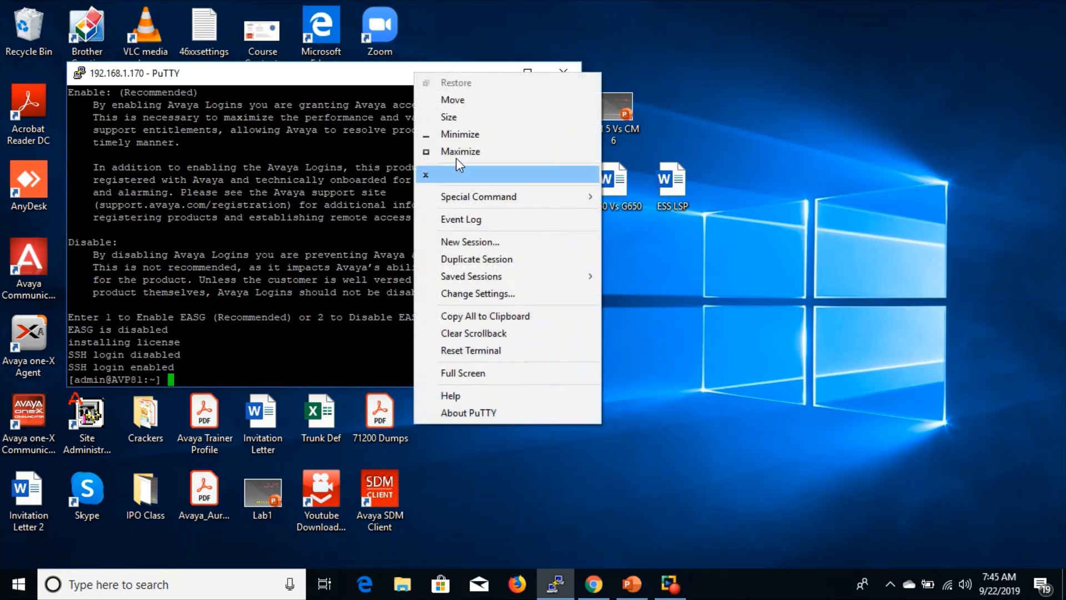
left_click(524, 258)
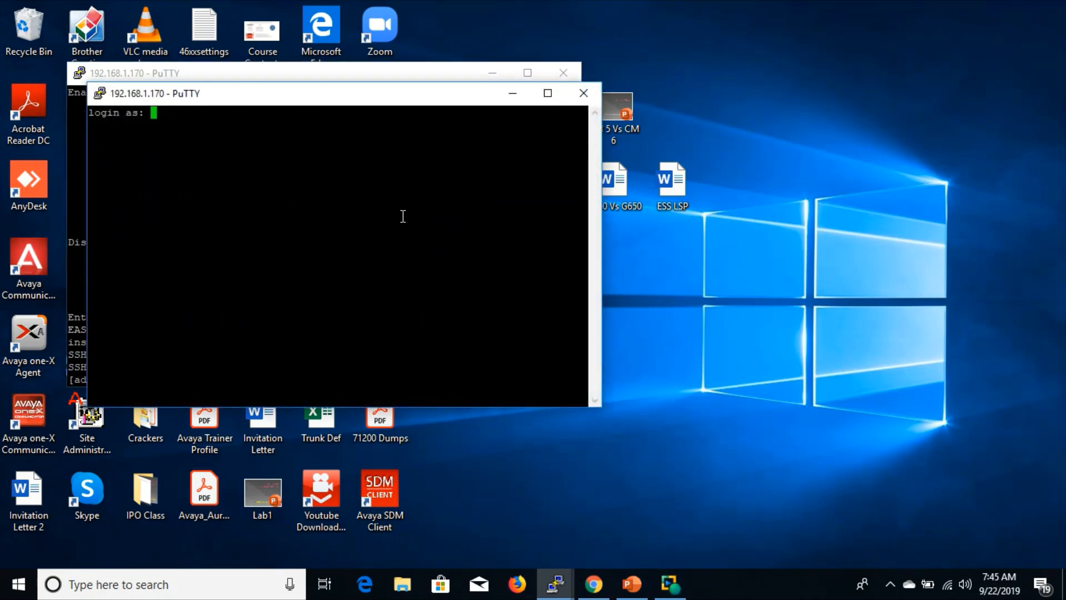
type("admin")
key("Return")
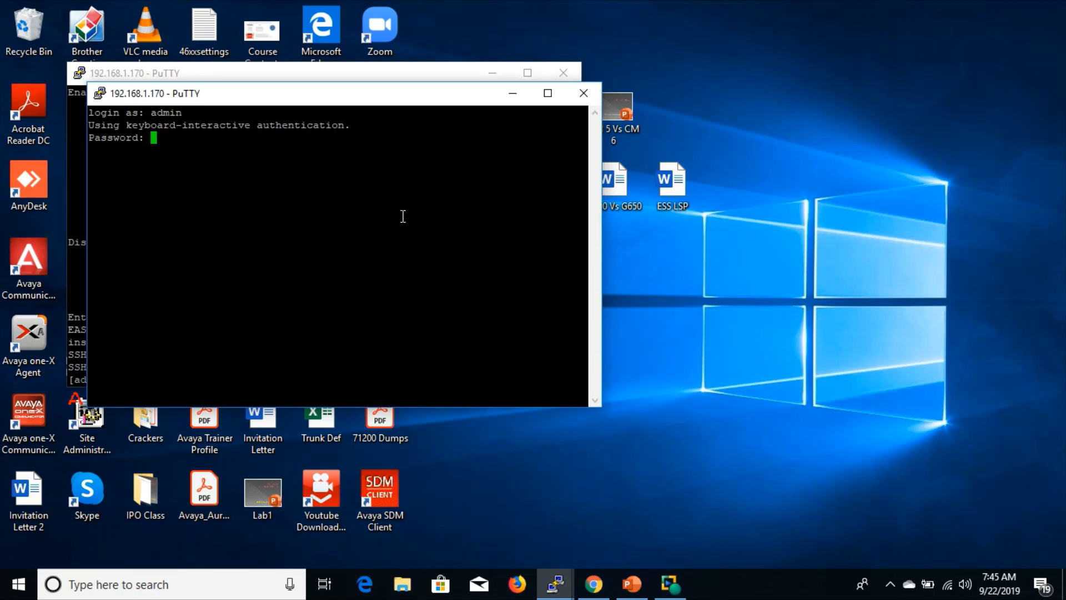
key("Return")
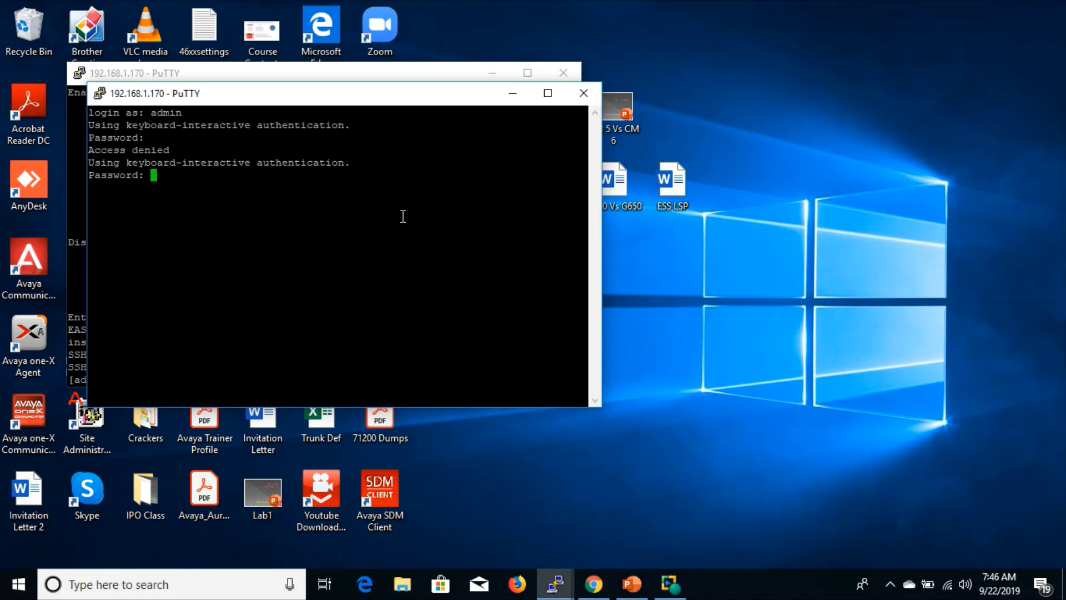
left_click_drag(404, 97, 714, 103)
left_click_drag(554, 103, 679, 104)
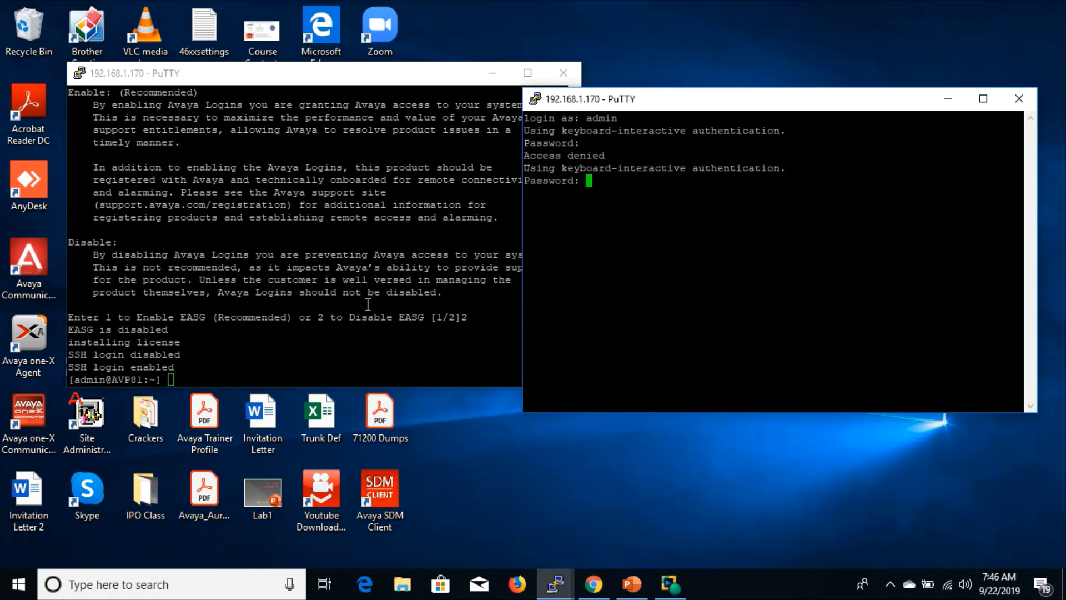
left_click(1018, 98)
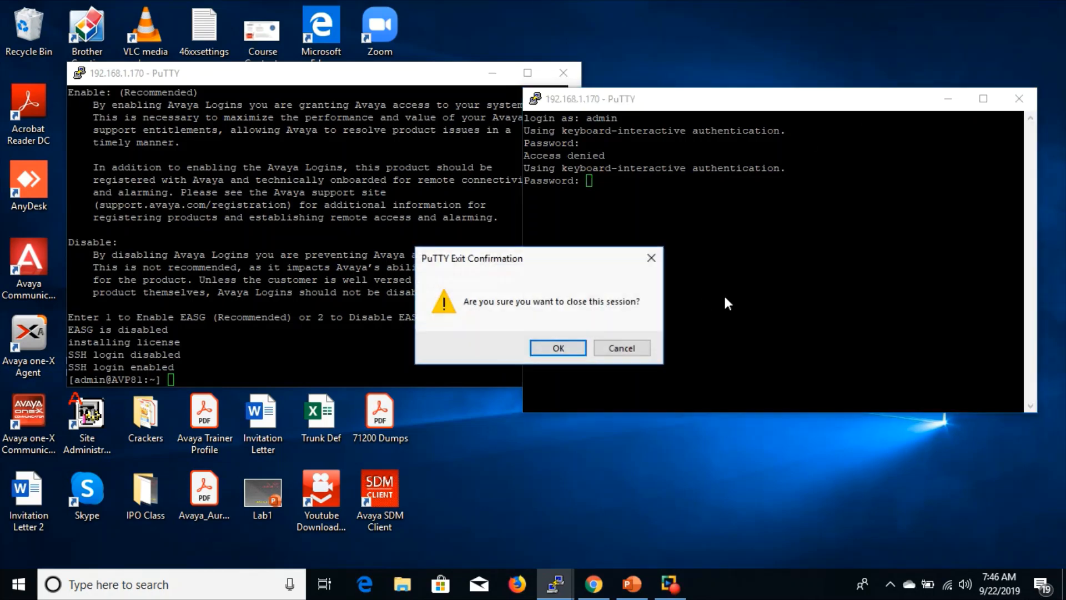
left_click(555, 348)
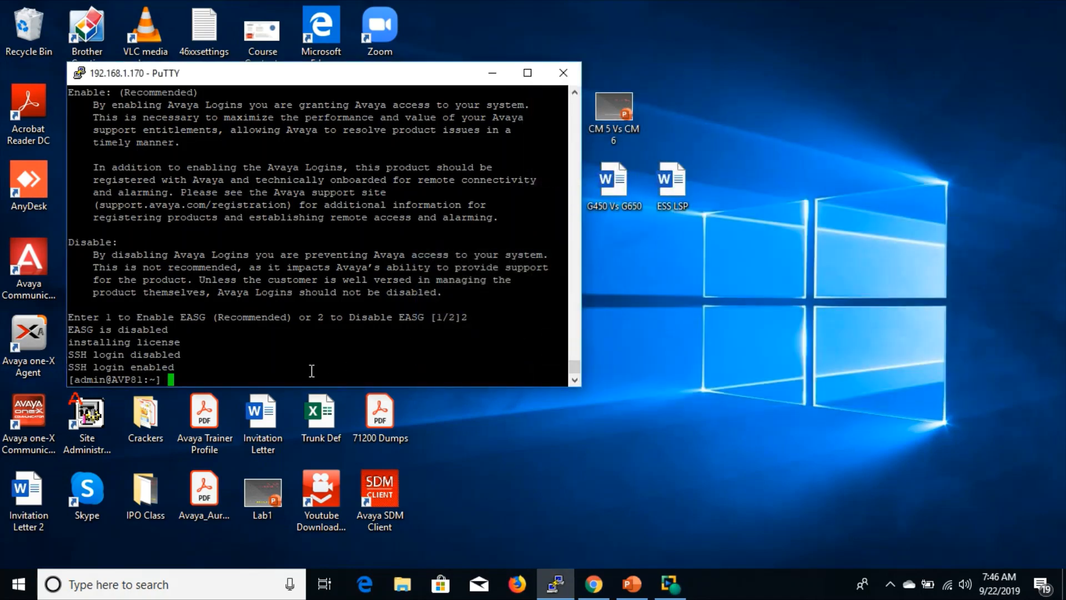
Duplicate the 192.168.1.170 session again and close the original session
left_click(563, 72)
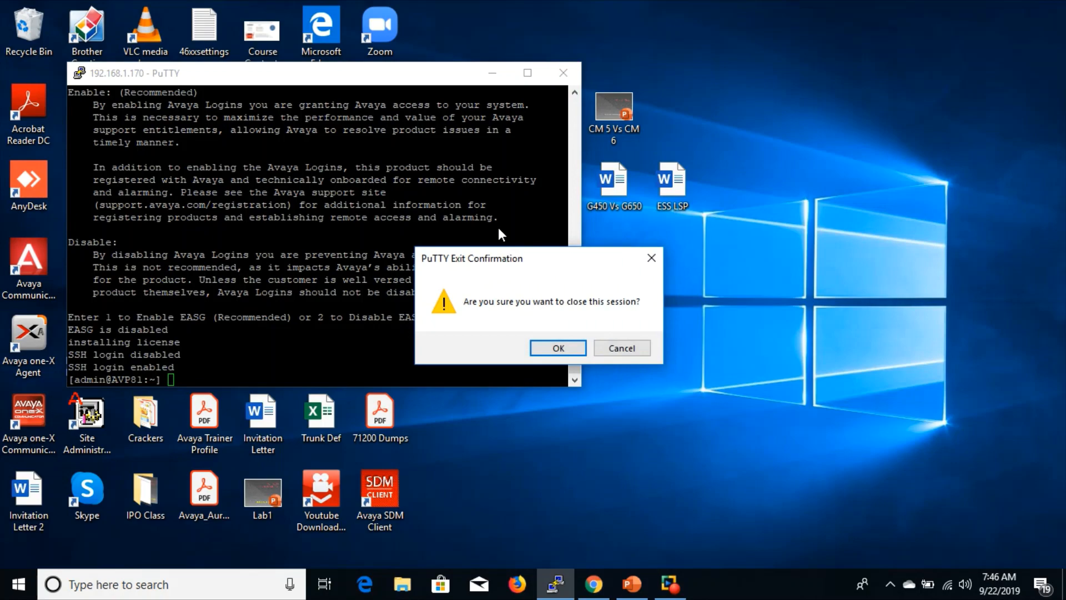
left_click(621, 348)
right_click(416, 80)
left_click(475, 256)
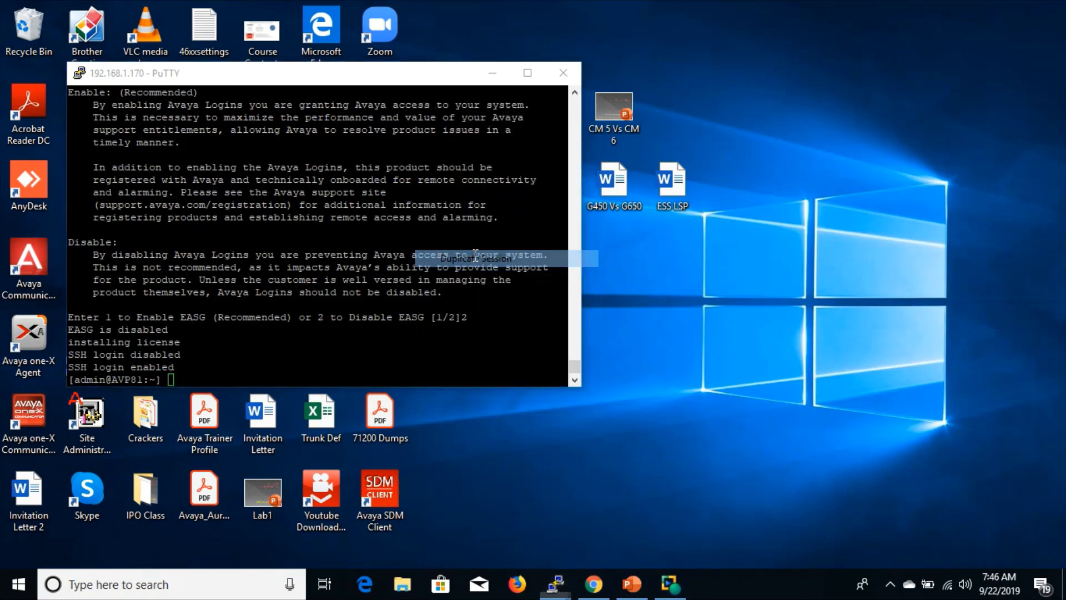
left_click(563, 73)
left_click(551, 348)
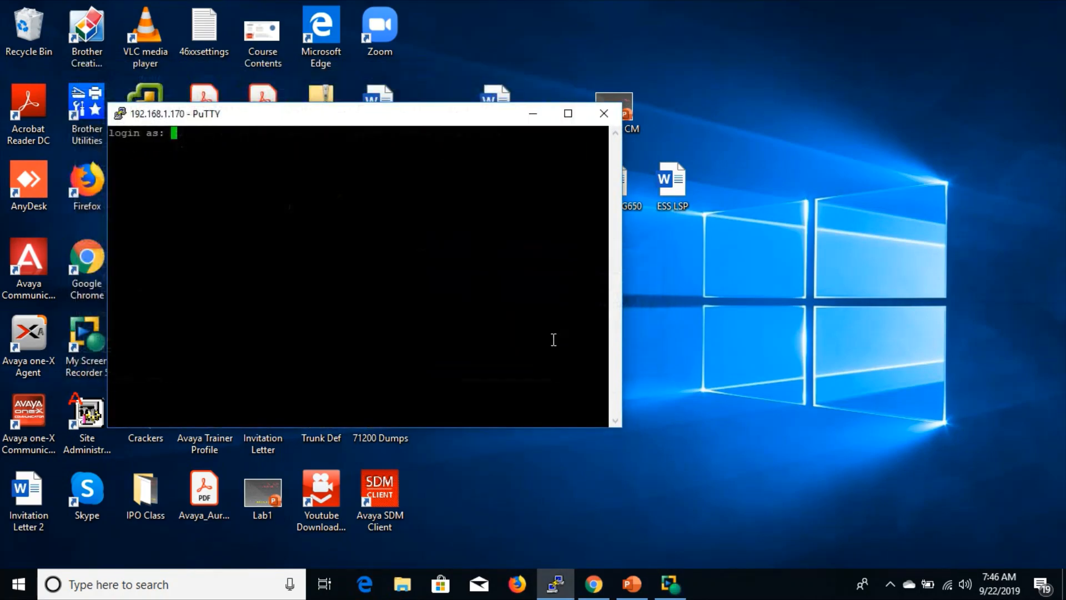
Log in as admin with the account password and check the EASG state with EASGStatus
type("admin")
key("Return")
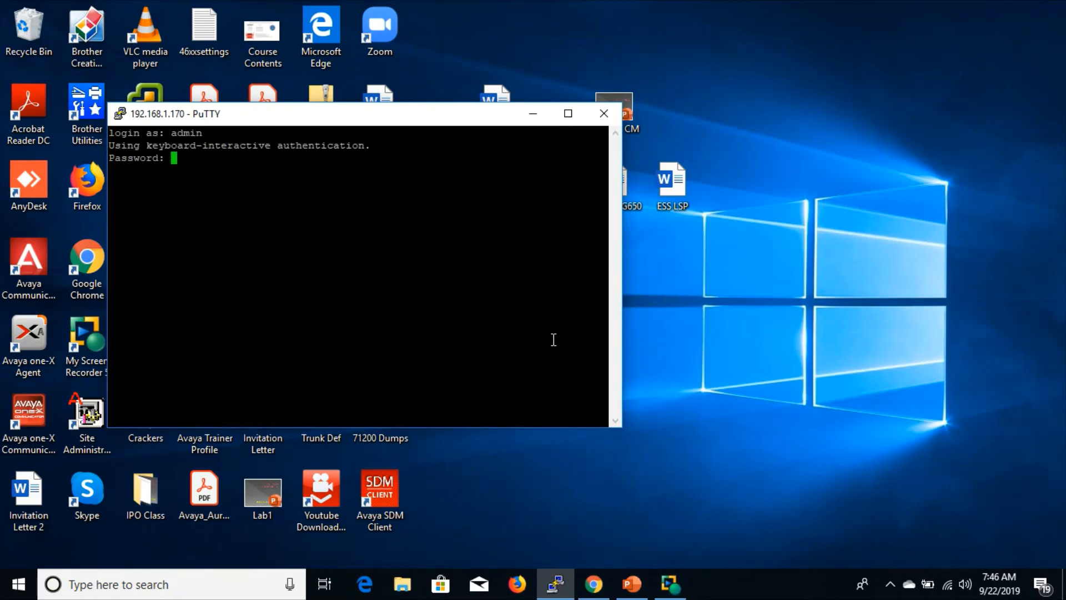
key("Return")
key("Return")
key("Return")
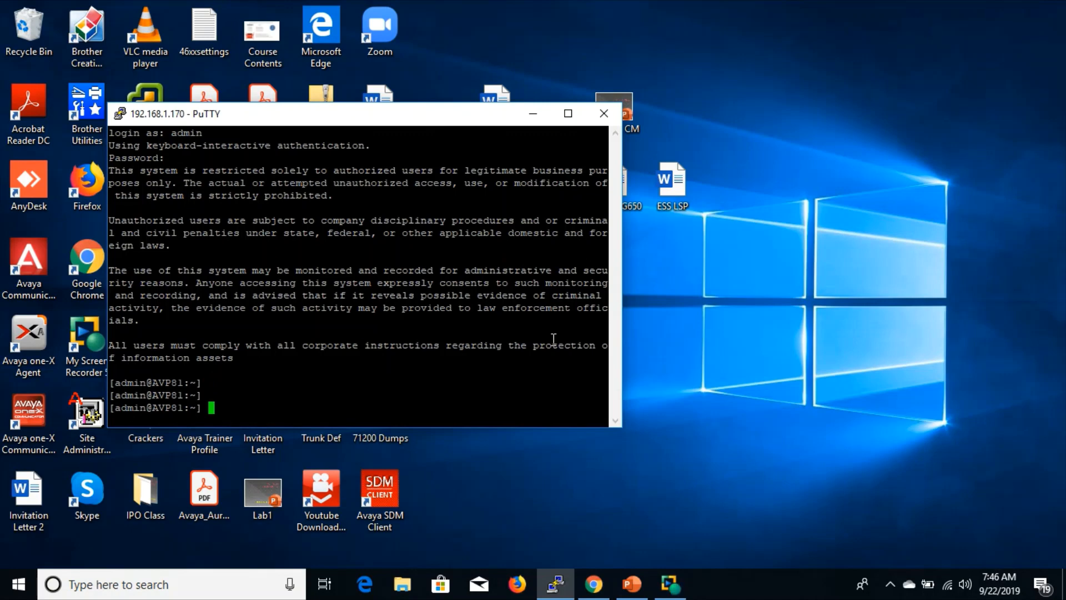
type("EASGStatus")
key("Return")
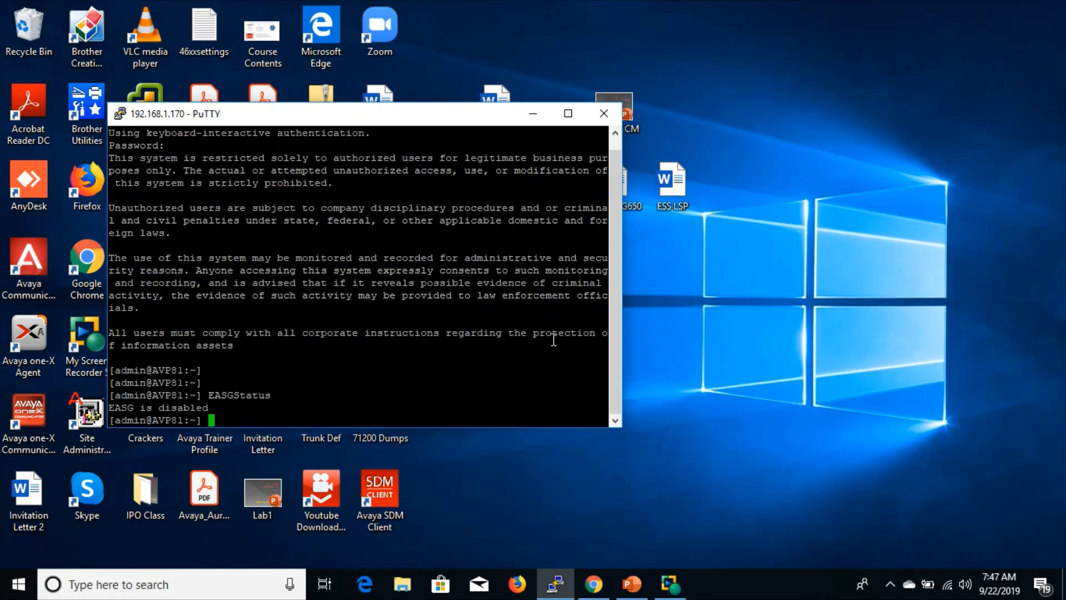
Enable EASG with EASGManage --enableEASG, answer yes to continue, and verify it with EASGStatus
type("EASGManage --enable")
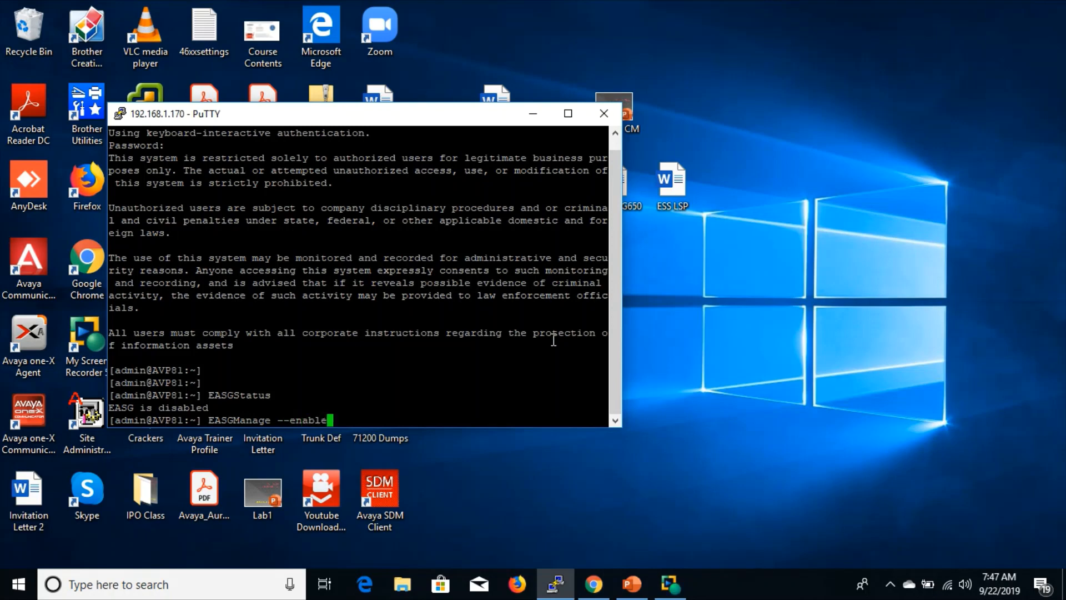
type("EASG")
key("Return")
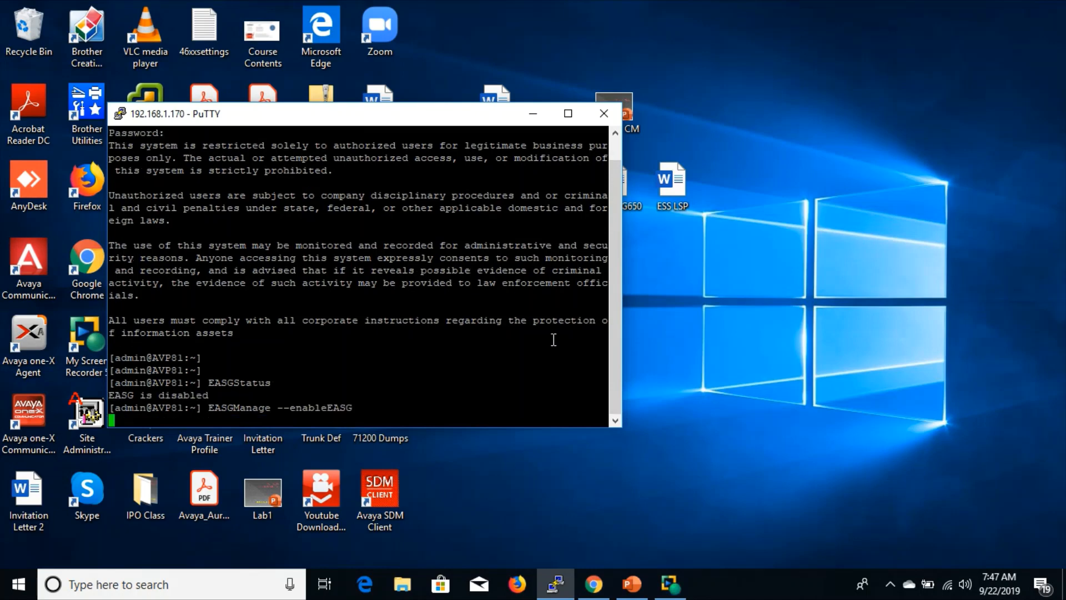
type("ye")
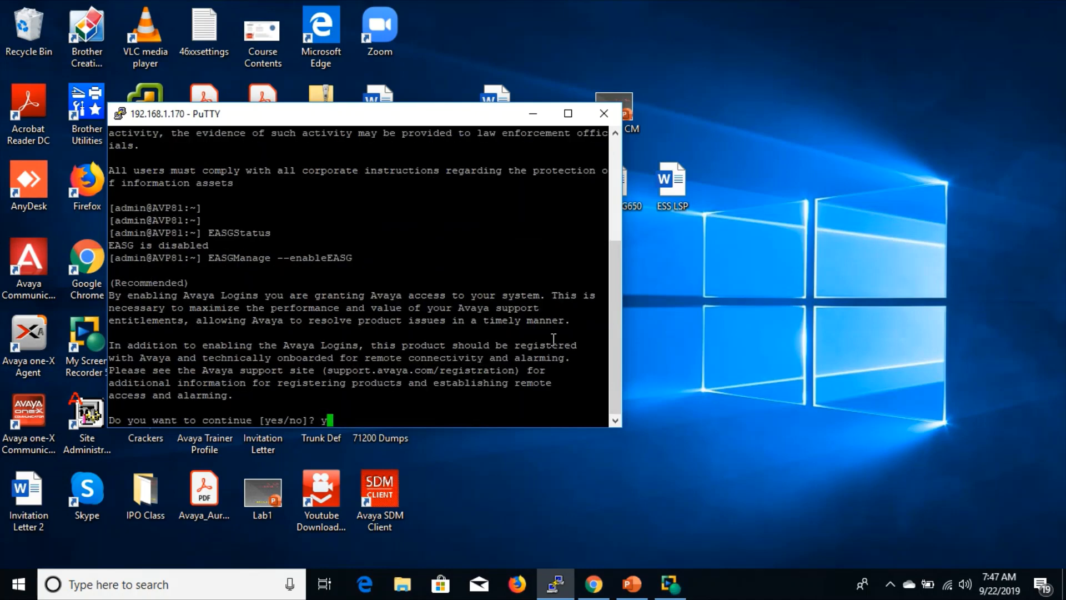
type("s")
key("Return")
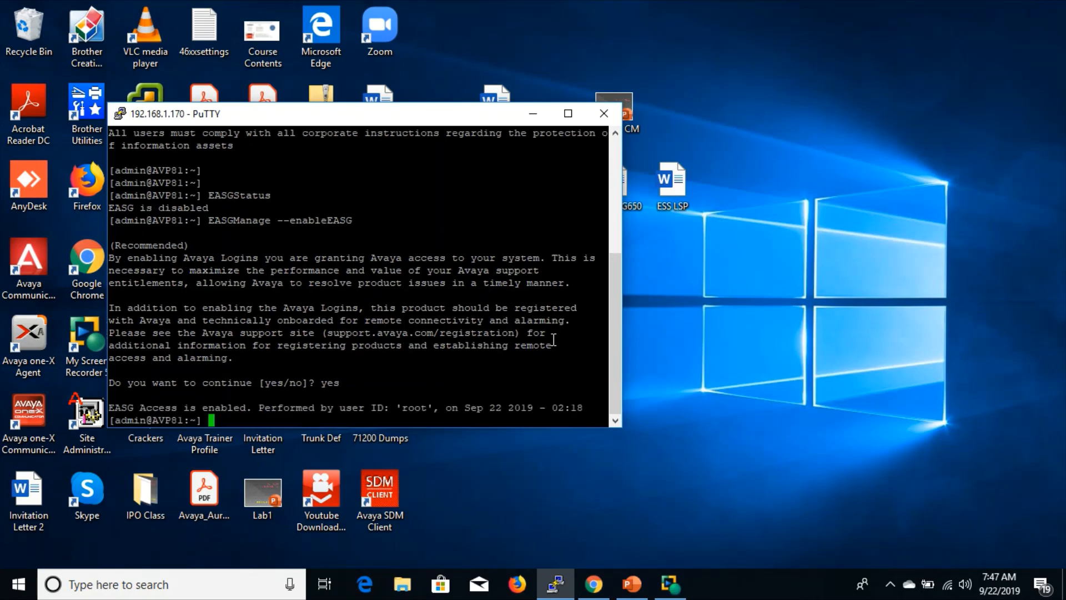
type("EASGStatus")
key("Return")
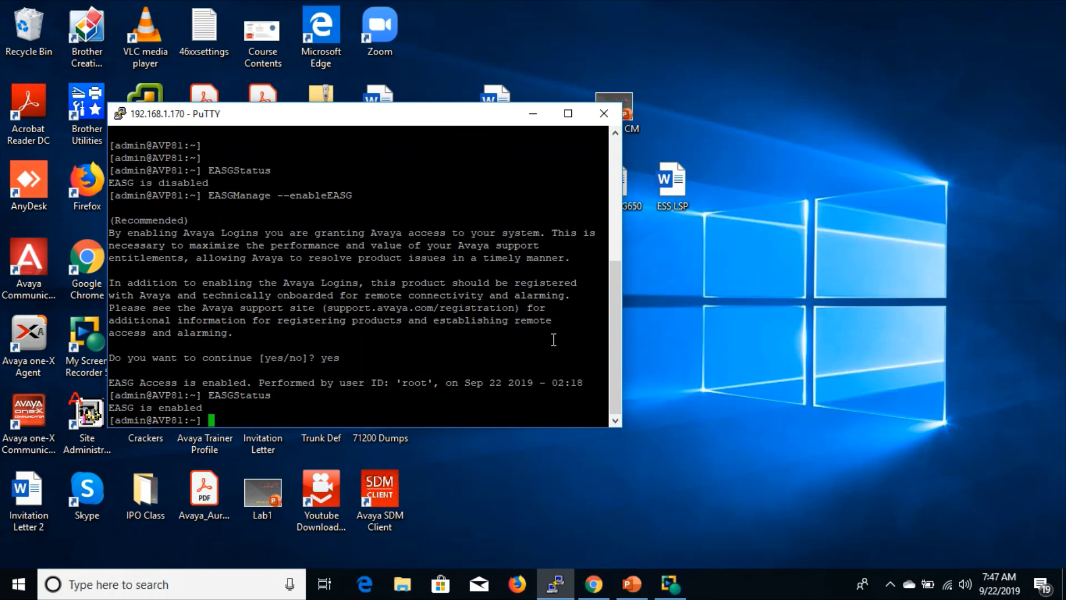
Try to disable EASG by running EASGManage with a disable option
type("EASGManage --EAS")
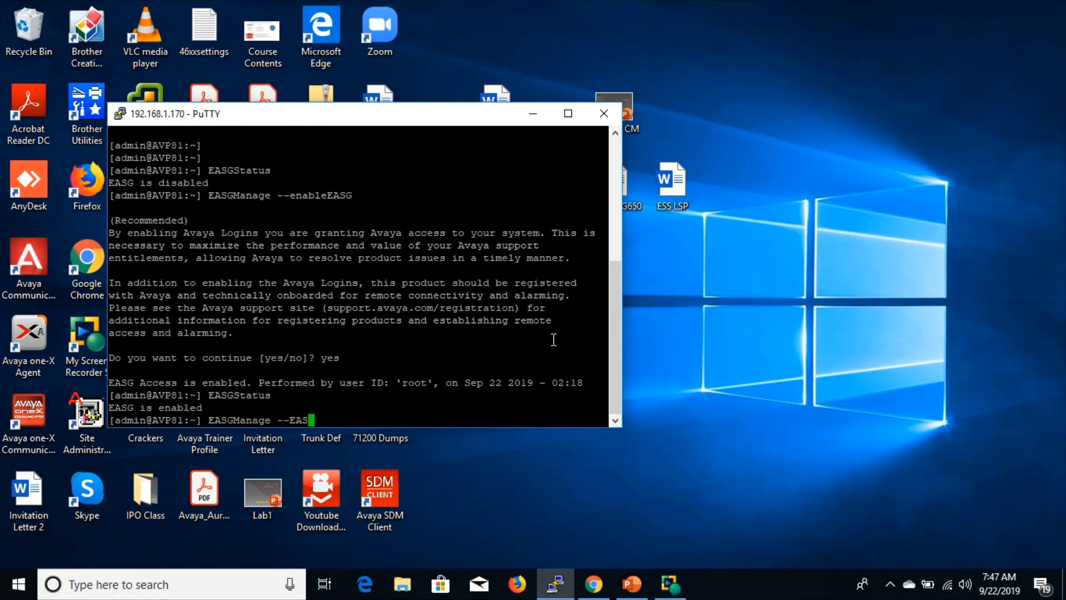
type("G")
key("BackSpace")
key("BackSpace")
key("BackSpace")
key("BackSpace")
type("diab")
key("BackSpace")
type("ableEAS")
key("Return")
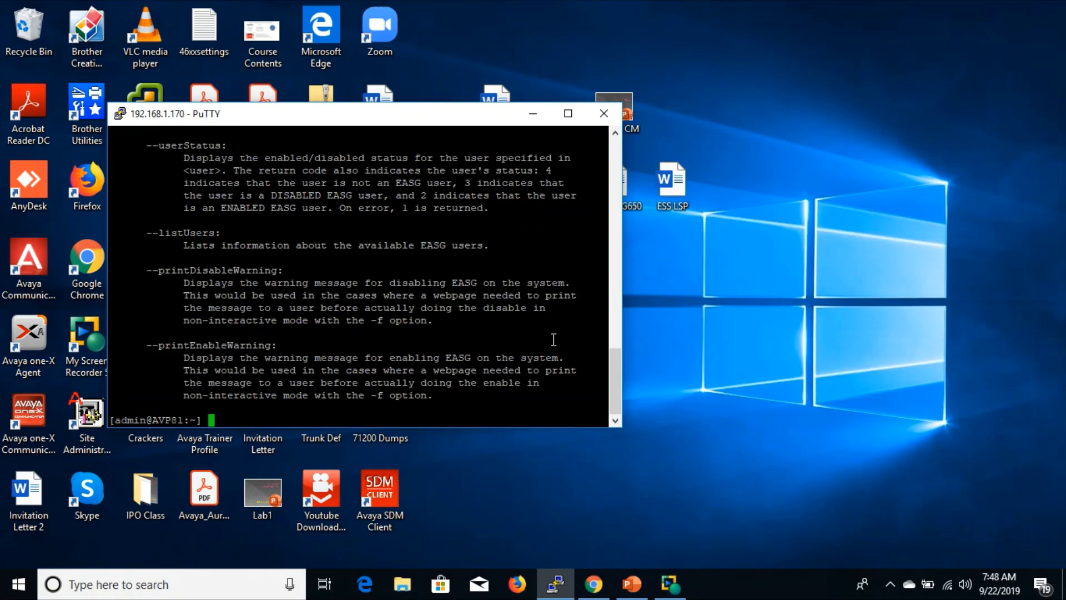
Check whether EASG is still enabled by running EASGStatus
type("EASHSTatus")
key("Return")
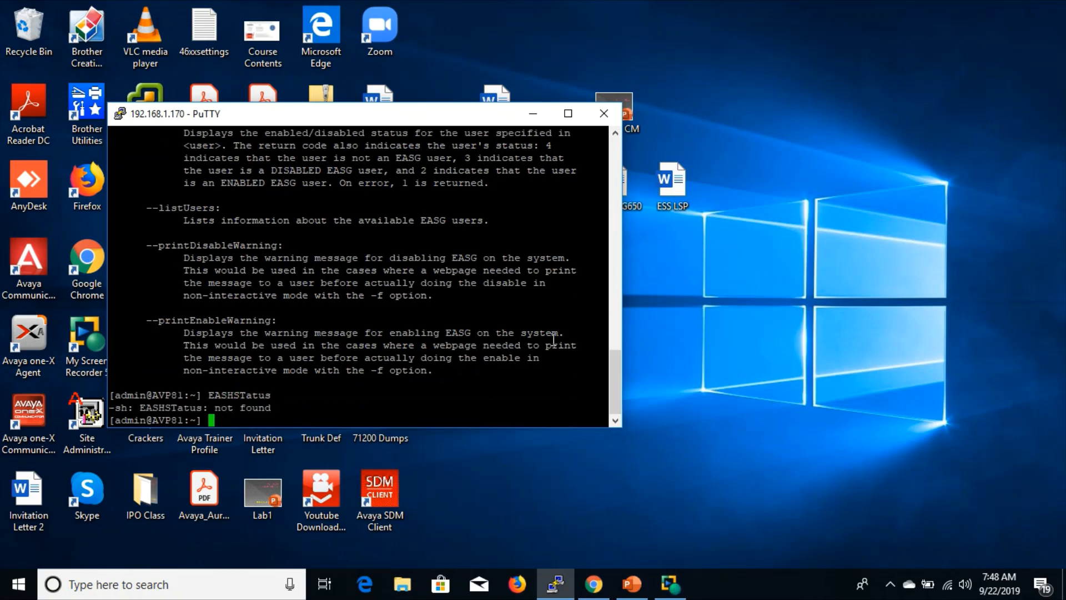
type("EASGStatus")
key("Return")
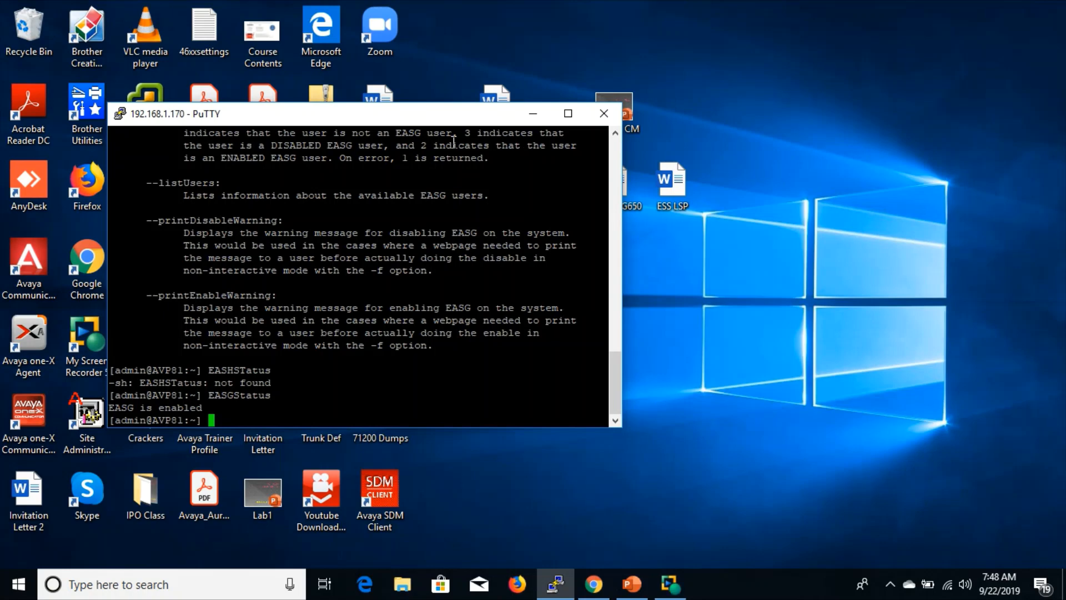
Move the terminal aside and open the avp Upgrade text file from the Avaya 8.1 Documents folder on the desktop
left_click_drag(465, 118, 717, 148)
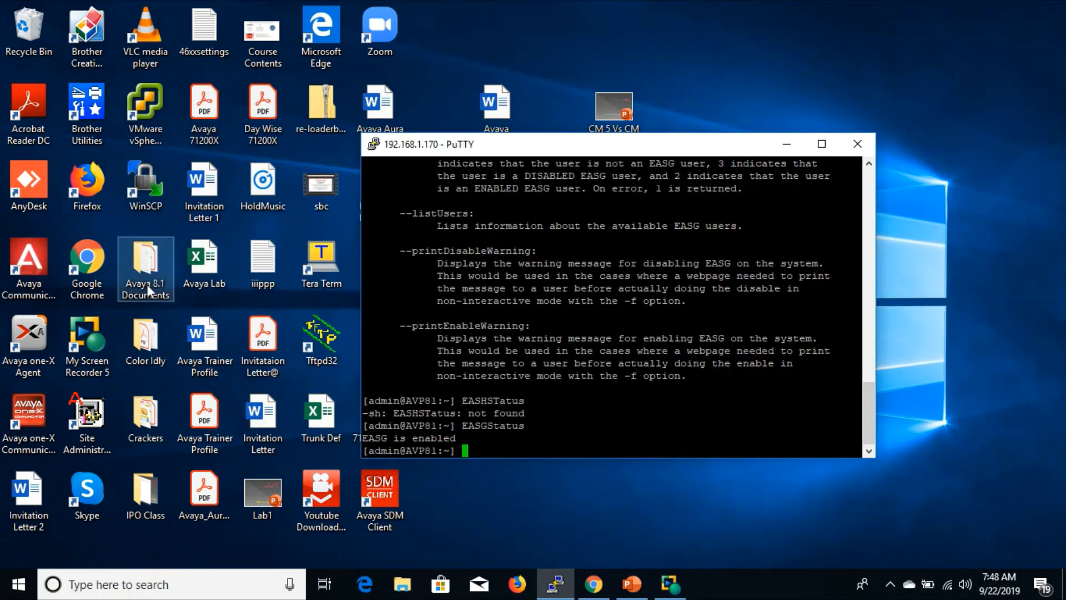
left_click(205, 284)
double_click(145, 261)
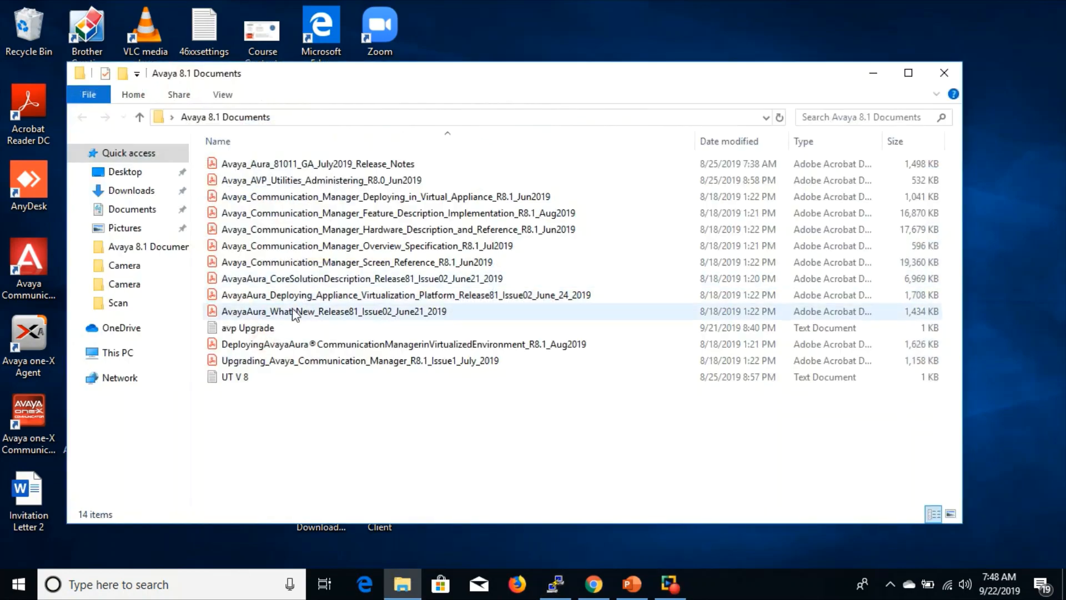
double_click(244, 329)
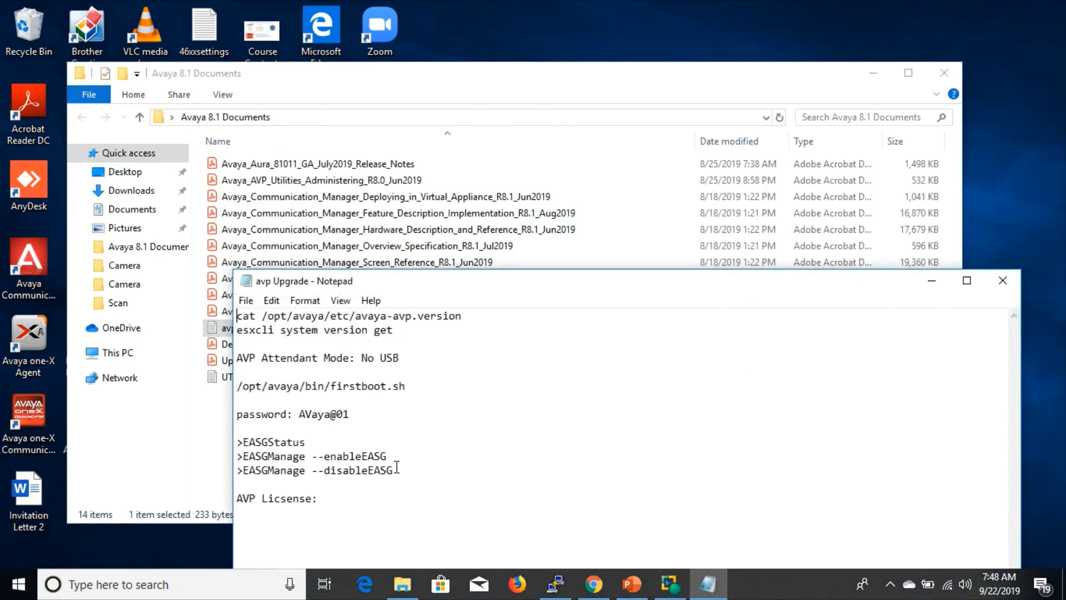
Copy EASGManage --disableEASG from the notes, run it in the PuTTY session, and answer yes to disable EASG
left_click_drag(393, 470, 243, 472)
right_click(263, 475)
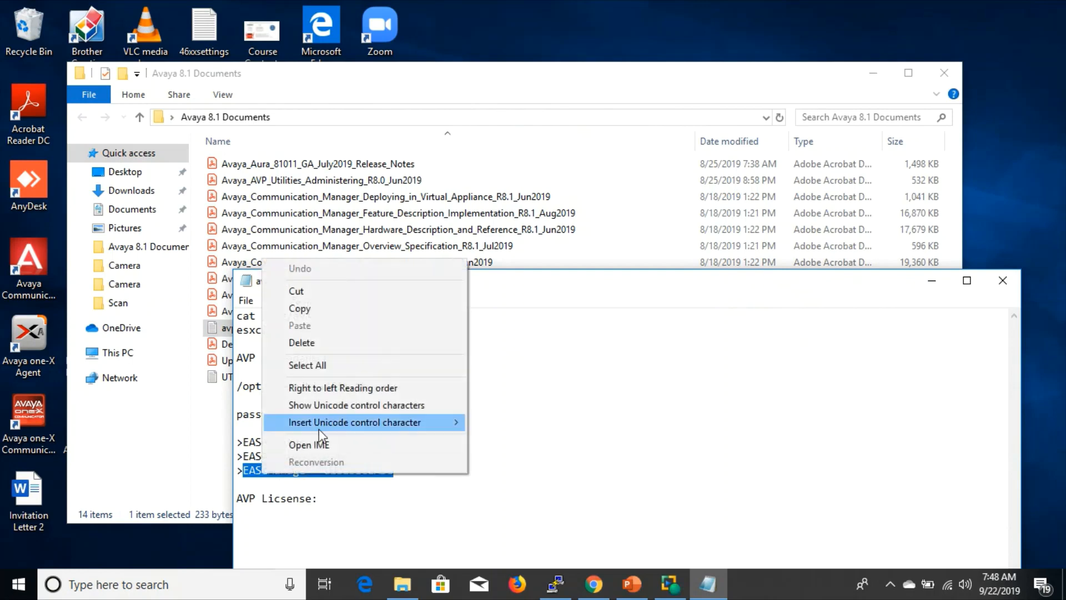
left_click(349, 307)
left_click(545, 592)
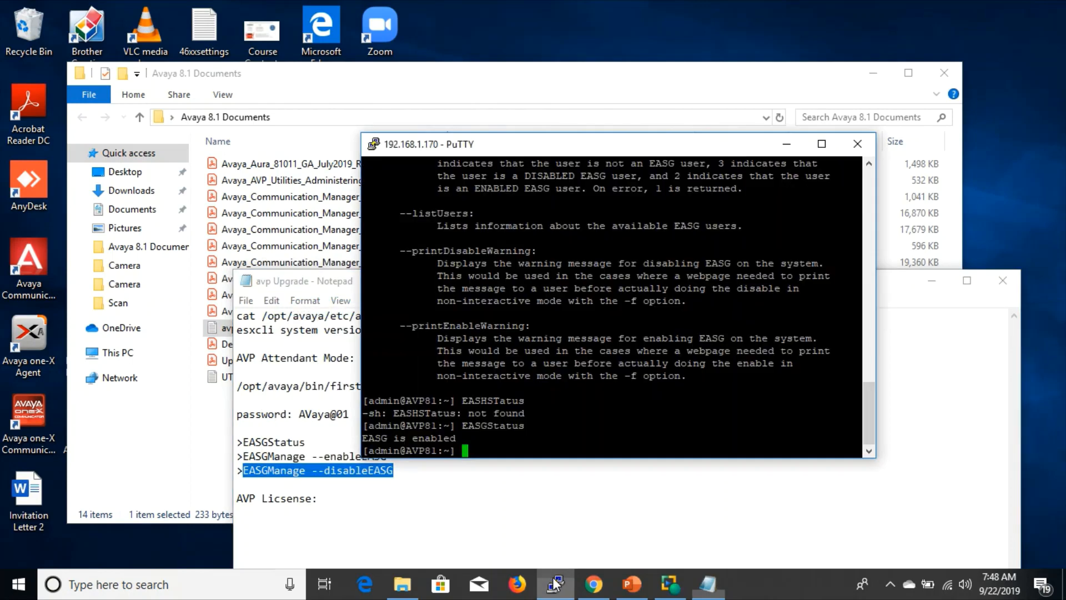
right_click(573, 435)
key("Return")
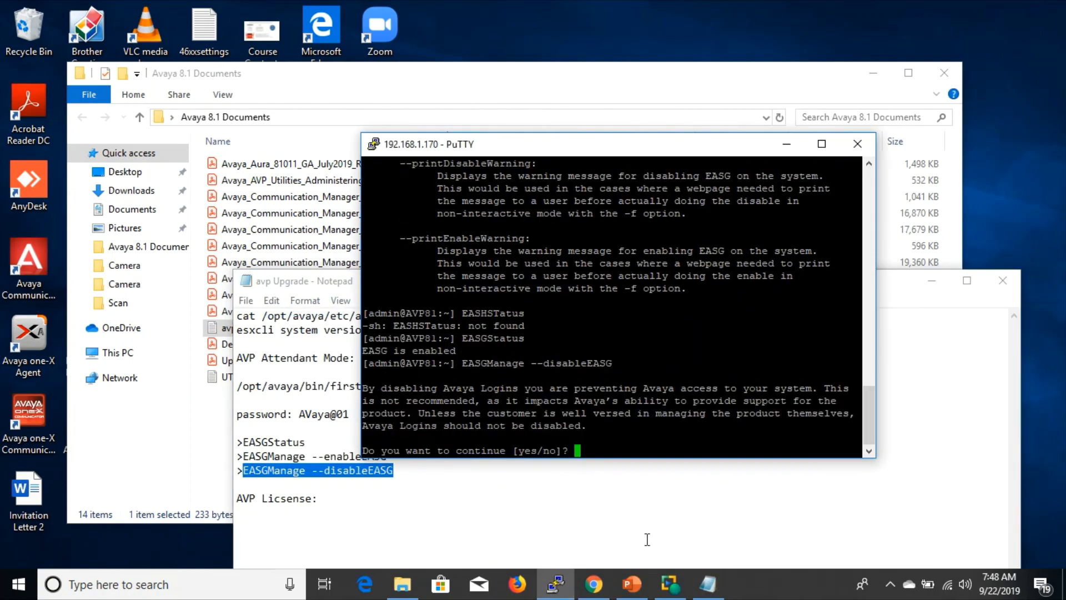
type("yes")
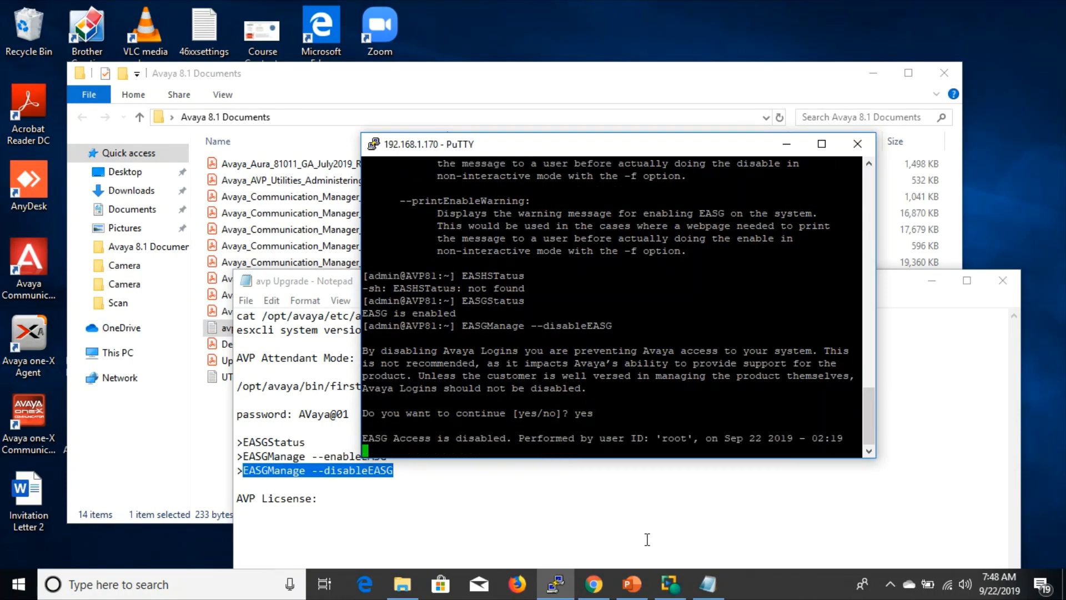
Copy EASGStatus from the notes and run it in the PuTTY session to verify the EASG state
left_click(411, 528)
left_click_drag(306, 442, 244, 441)
right_click(245, 440)
left_click(320, 451)
right_click(256, 441)
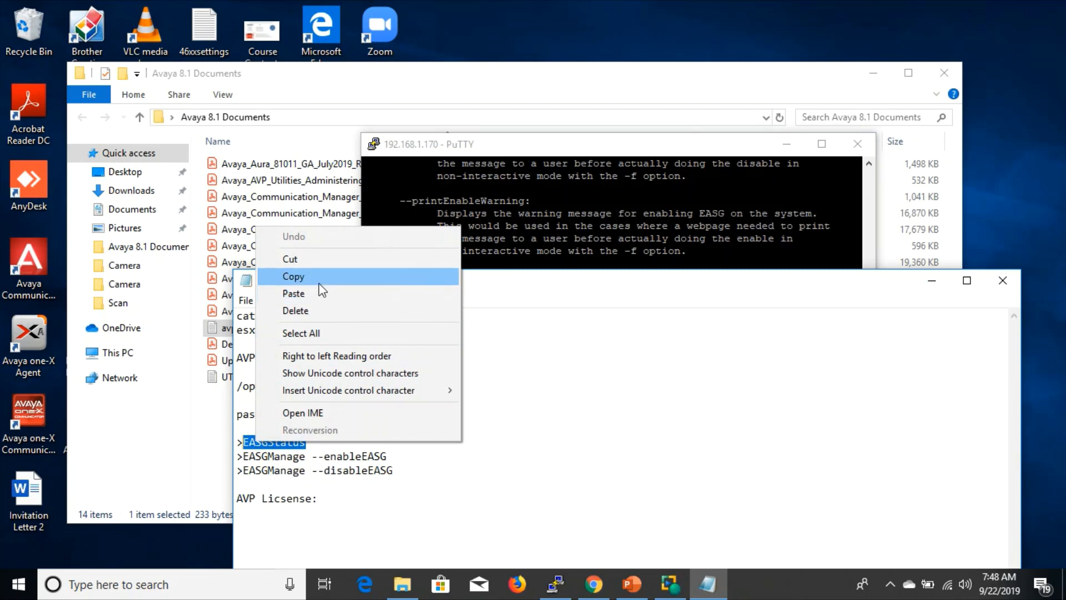
left_click(294, 276)
left_click(556, 583)
right_click(557, 406)
key("Return")
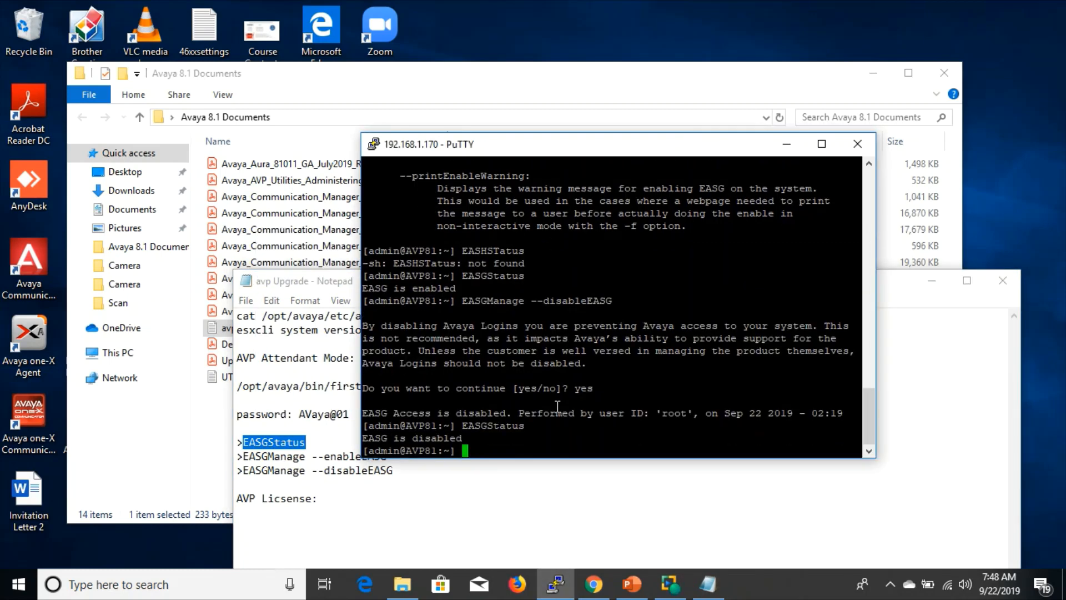
Copy EASGManage --enableEASG from the notes, run it in the PuTTY session, and answer yes to enable EASG
left_click(333, 498)
left_click_drag(388, 455, 251, 457)
right_click(253, 457)
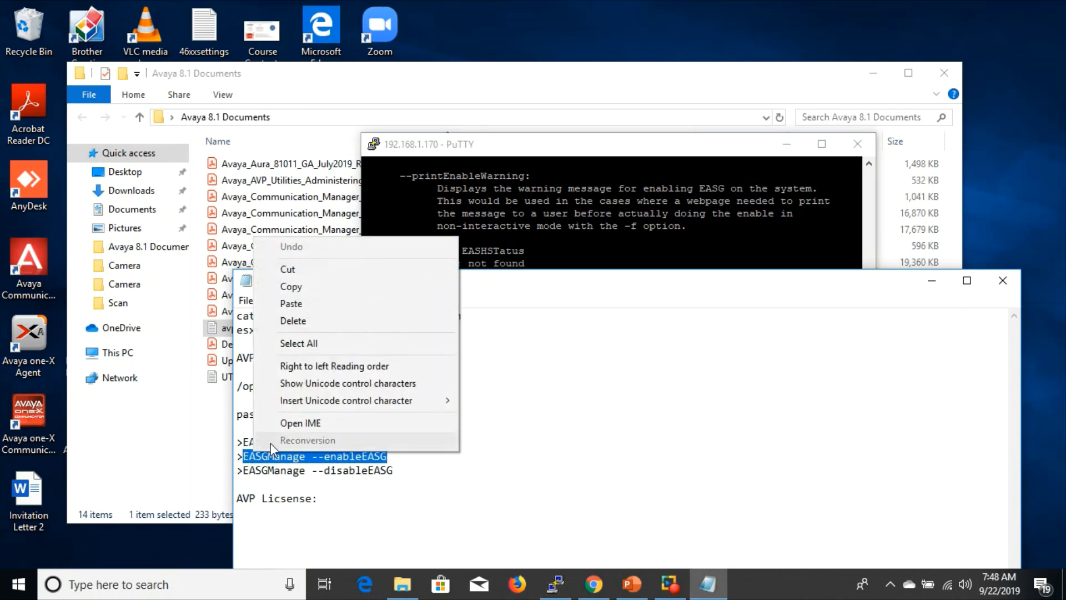
left_click(331, 294)
left_click(480, 247)
right_click(487, 399)
key("Return")
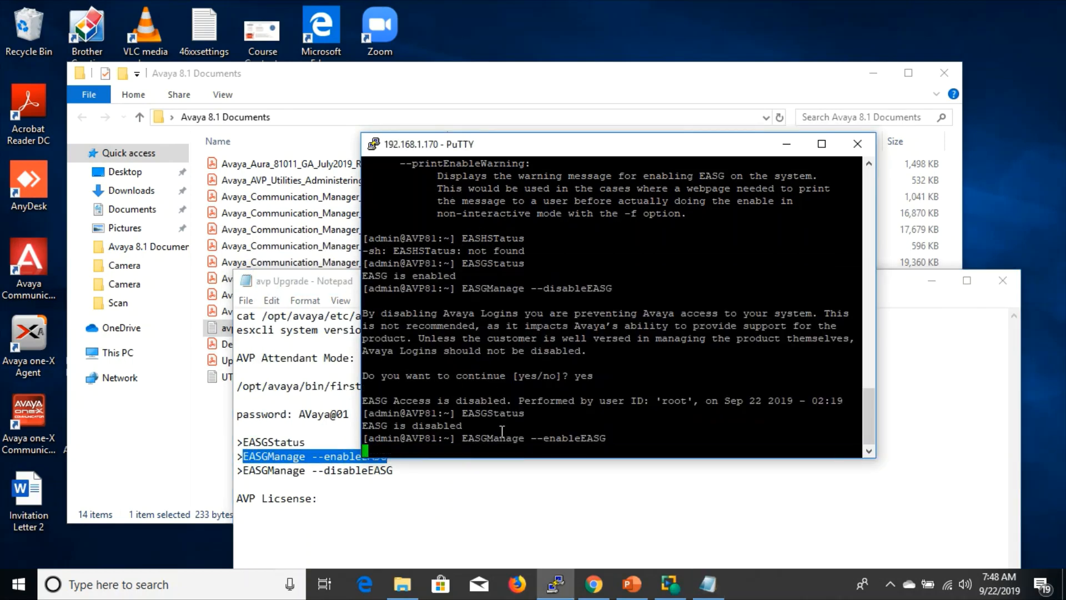
type("yes")
key("Return")
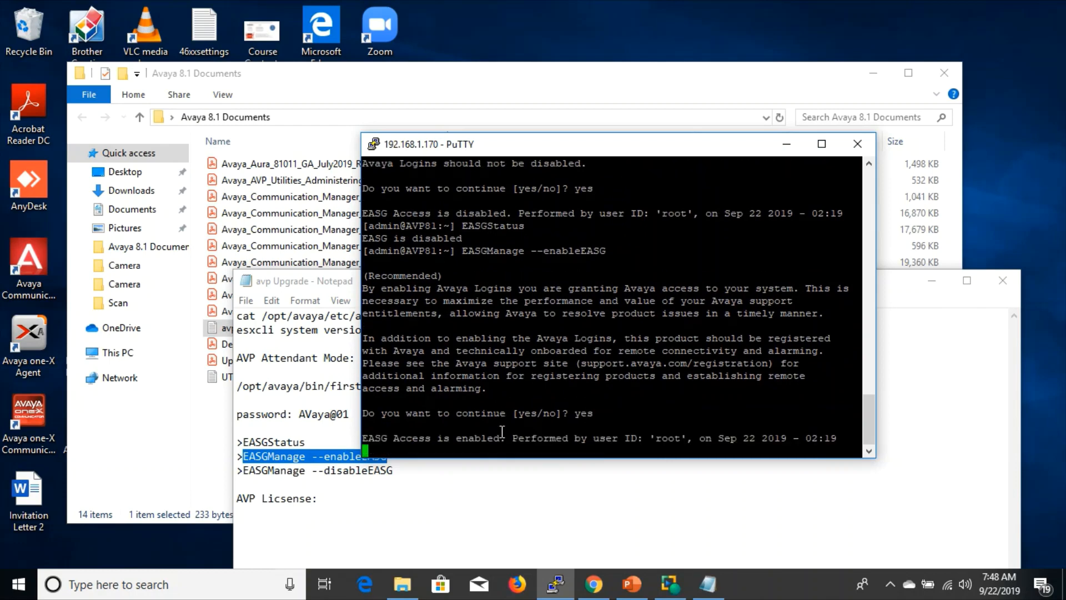
Check the EASG state again by copying EASGStatus from the notes and running it in the PuTTY session
left_click(354, 488)
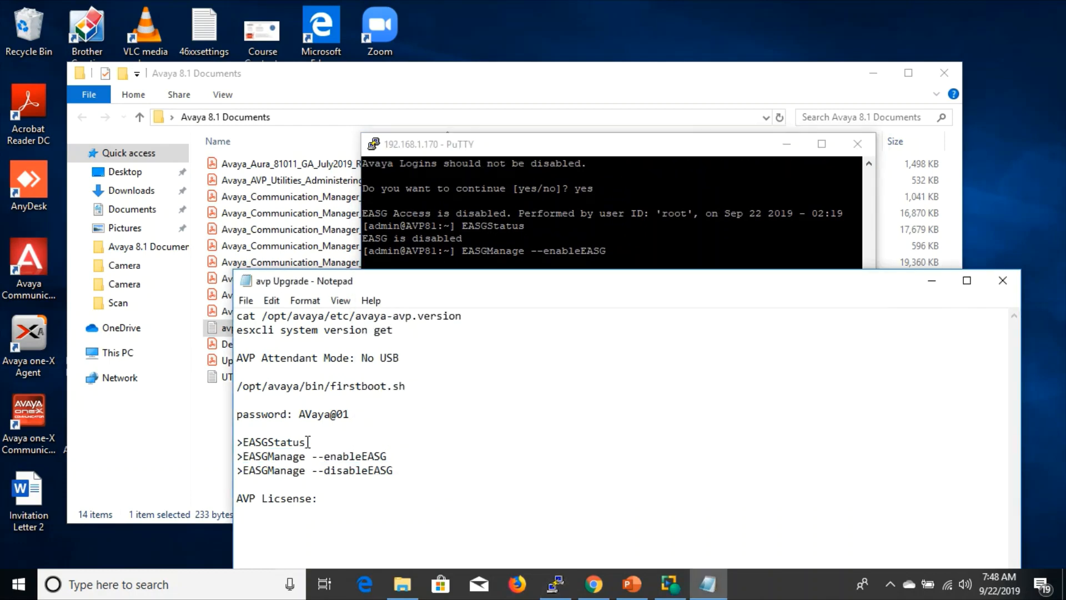
left_click_drag(306, 442, 246, 442)
right_click(245, 443)
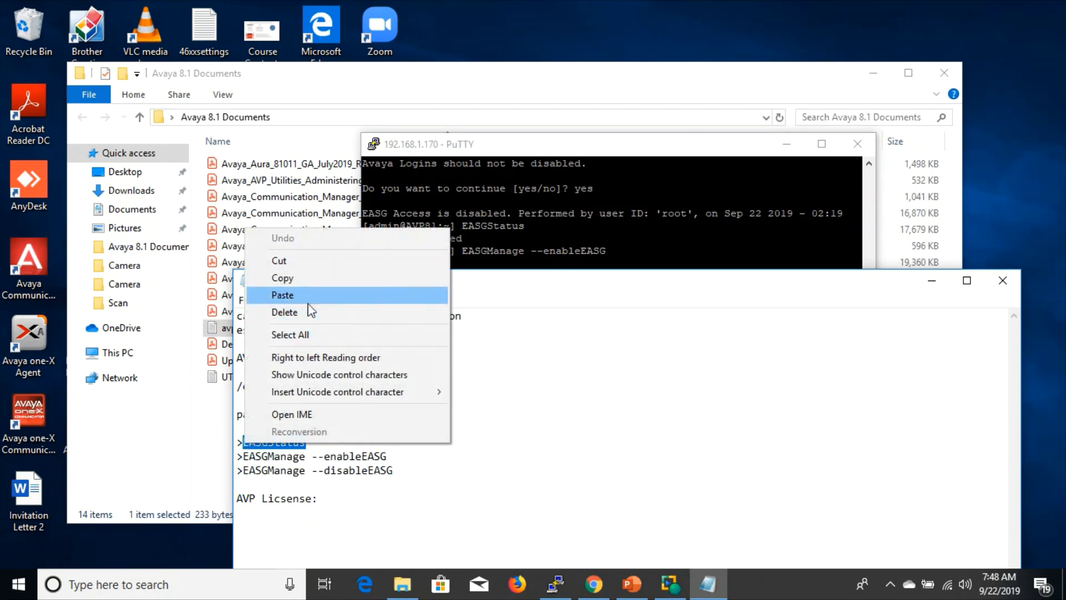
left_click(288, 279)
left_click(504, 252)
right_click(511, 339)
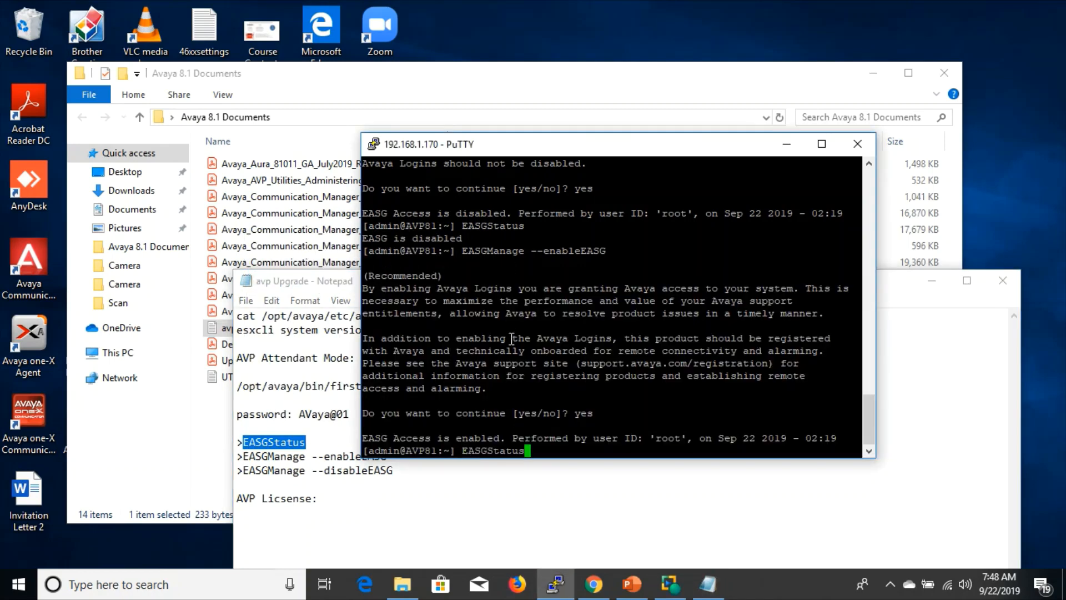
key("Return")
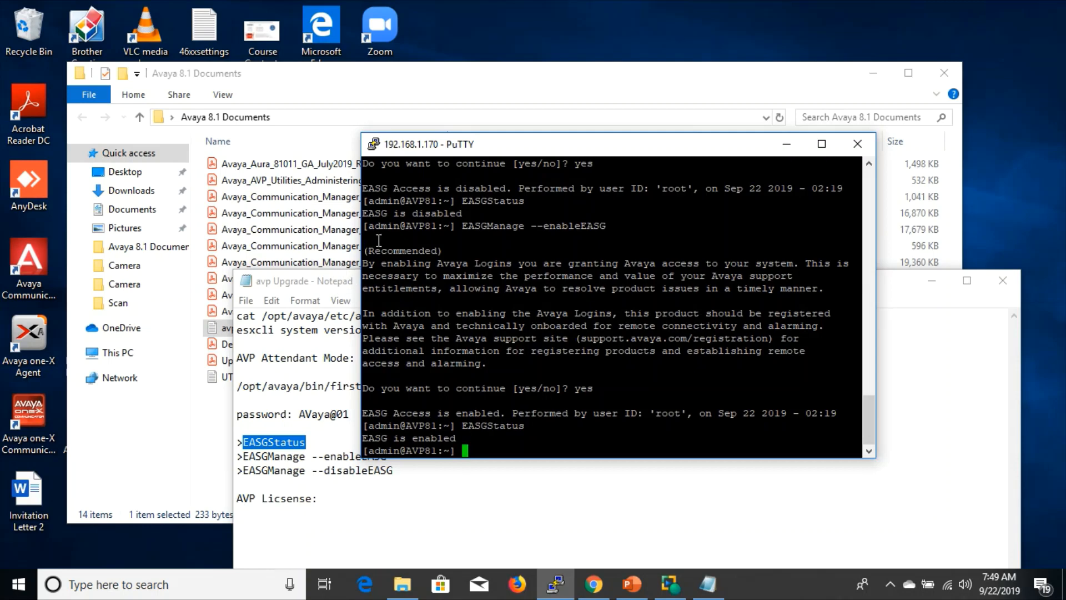
Display the AVP release by copying cat /opt/avaya/etc/avaya-avp.version from the notes and running it in the PuTTY session
left_click(311, 286)
left_click_drag(463, 316, 237, 317)
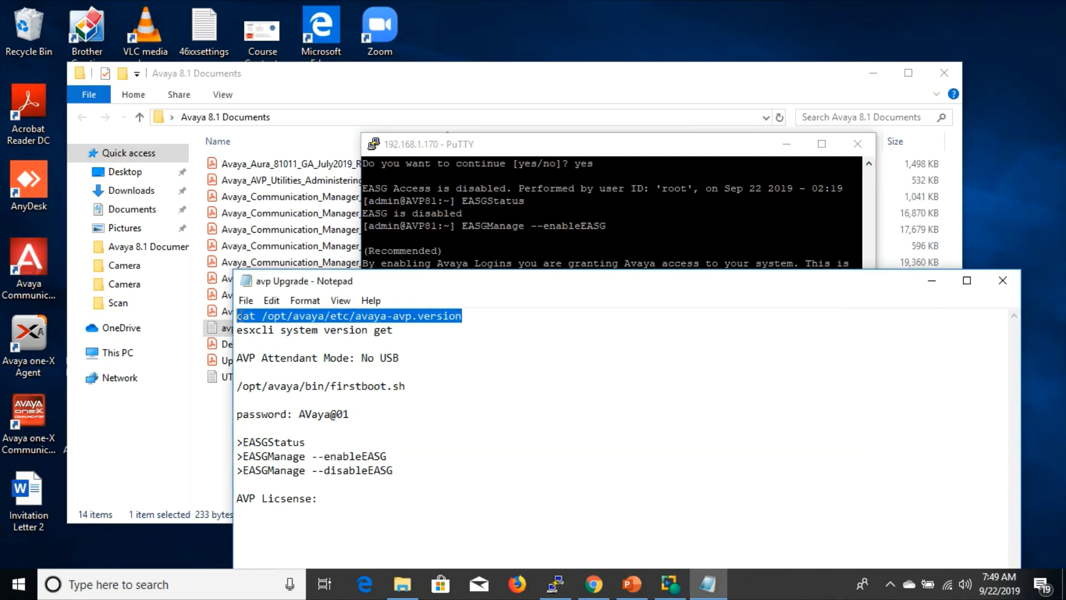
right_click(248, 316)
left_click(311, 366)
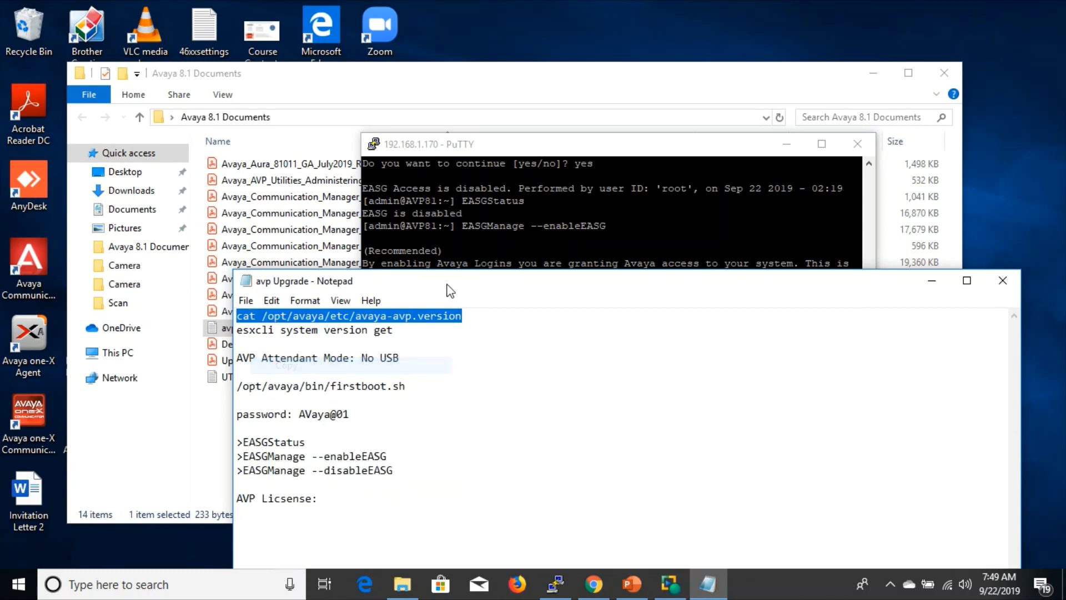
left_click(527, 266)
right_click(515, 410)
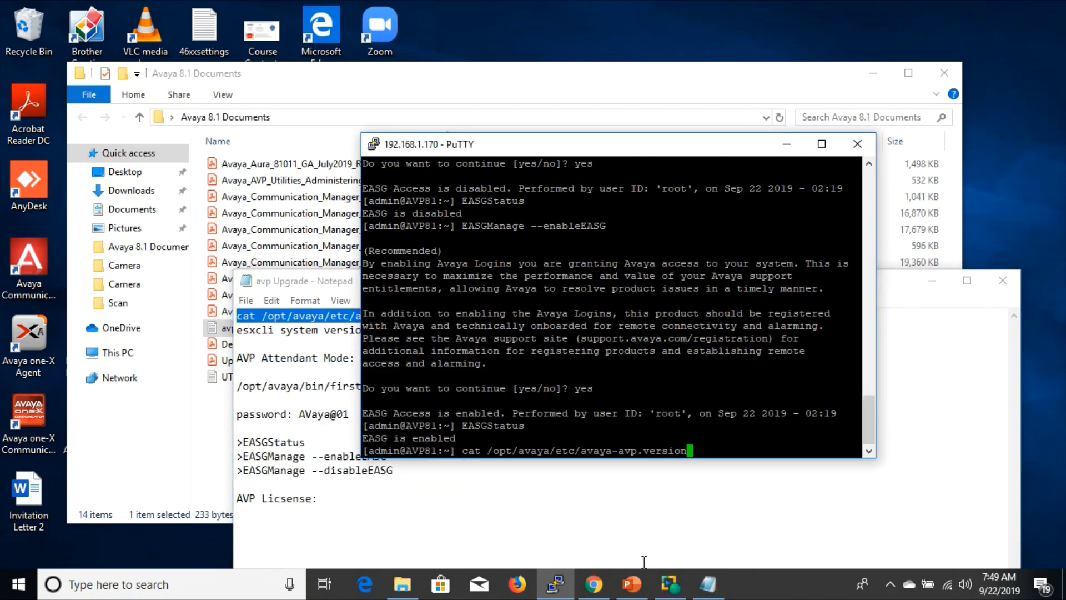
key("Return")
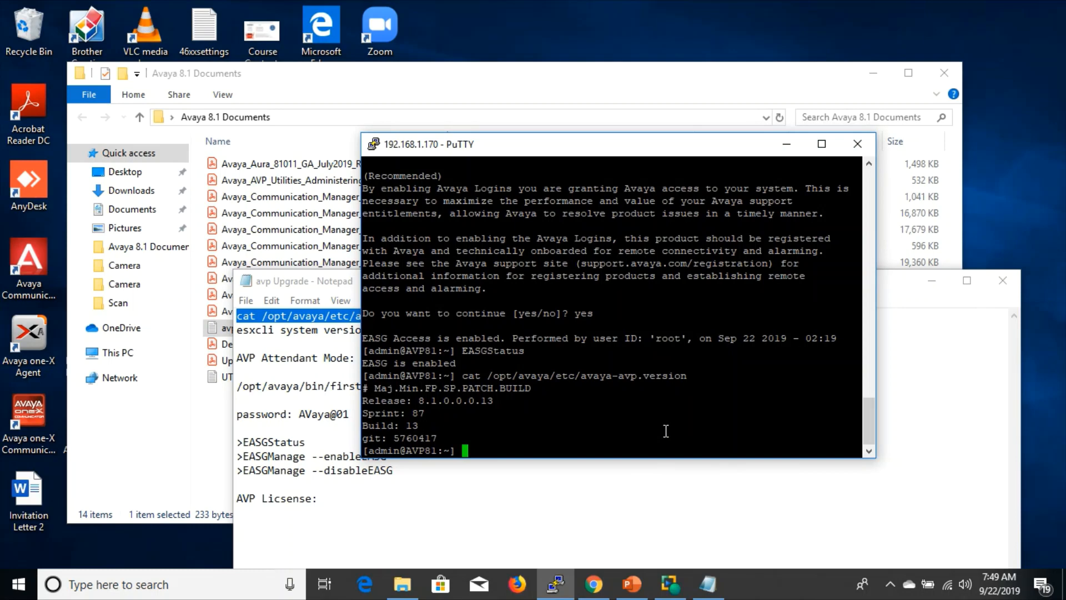
Move the notes aside, copy esxcli system version get from them, and run it in PuTTY to display the ESXi version
left_click_drag(331, 279, 187, 157)
left_click(556, 583)
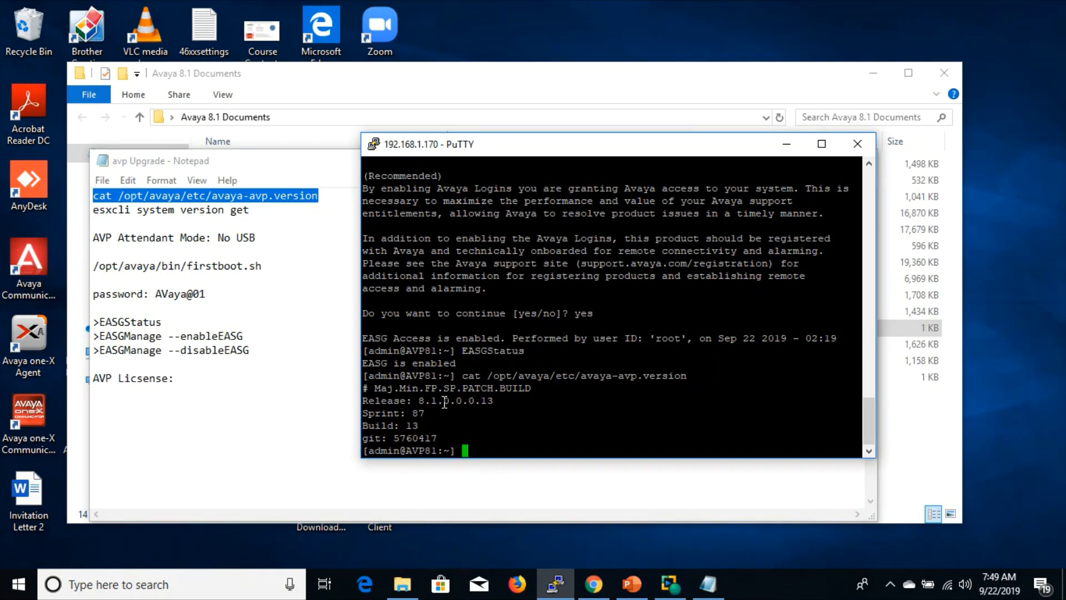
left_click_drag(250, 211, 95, 209)
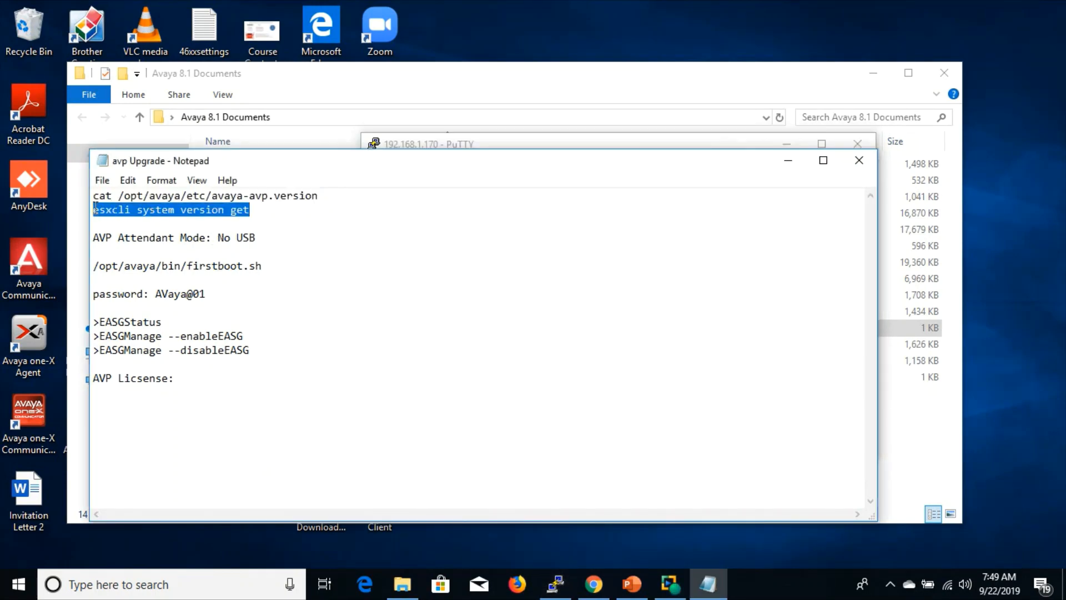
right_click(111, 210)
left_click(162, 267)
left_click(555, 583)
right_click(542, 432)
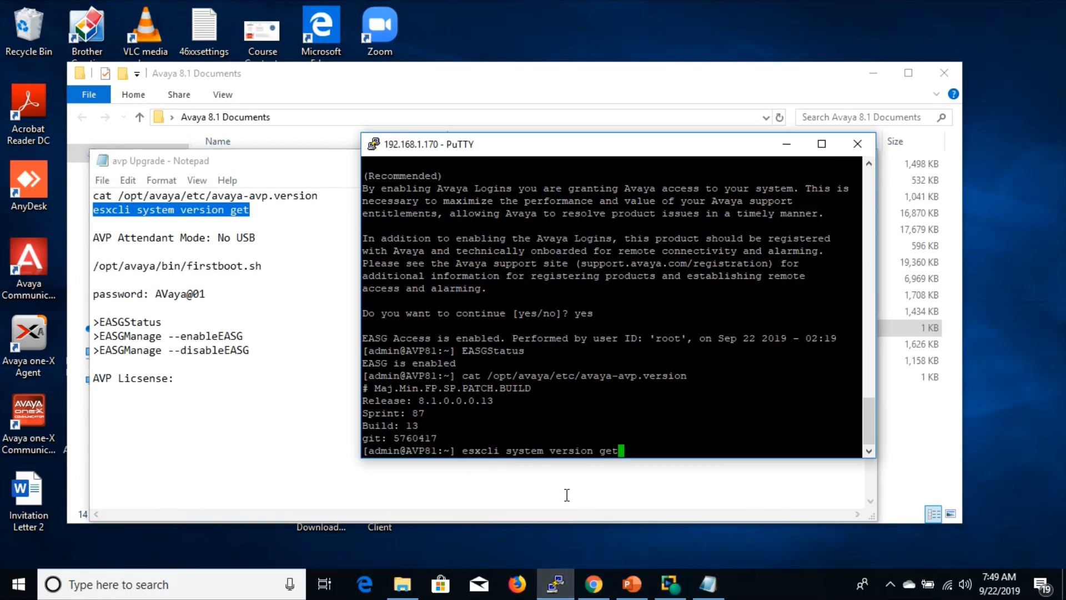
key("Return")
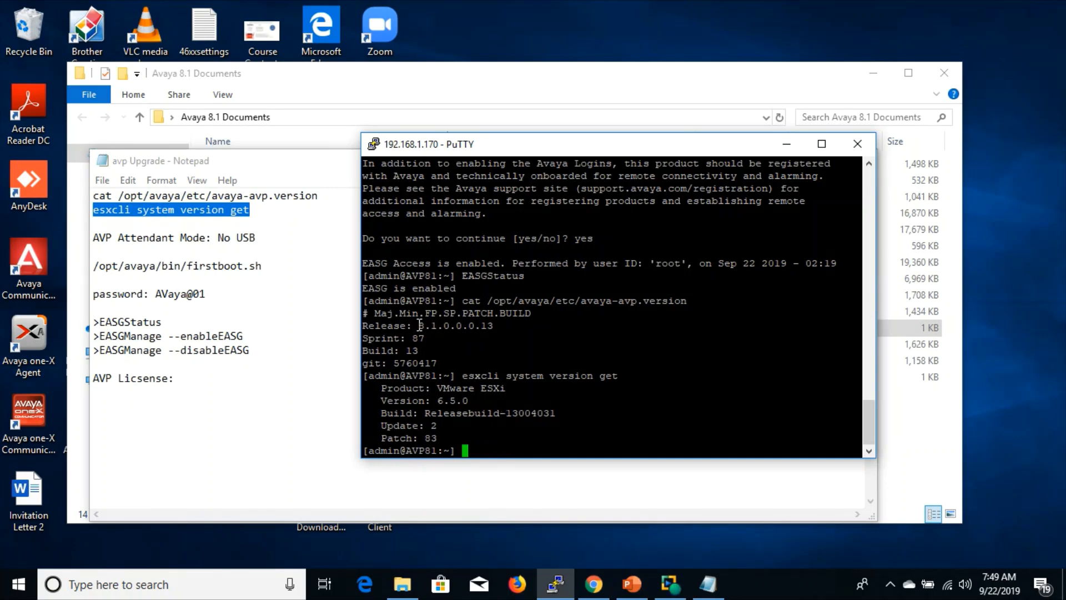
Point out the AVP release number and the VMware ESXi product and version in the terminal output
left_click_drag(413, 326, 438, 325)
left_click(478, 403)
left_click_drag(432, 401, 462, 388)
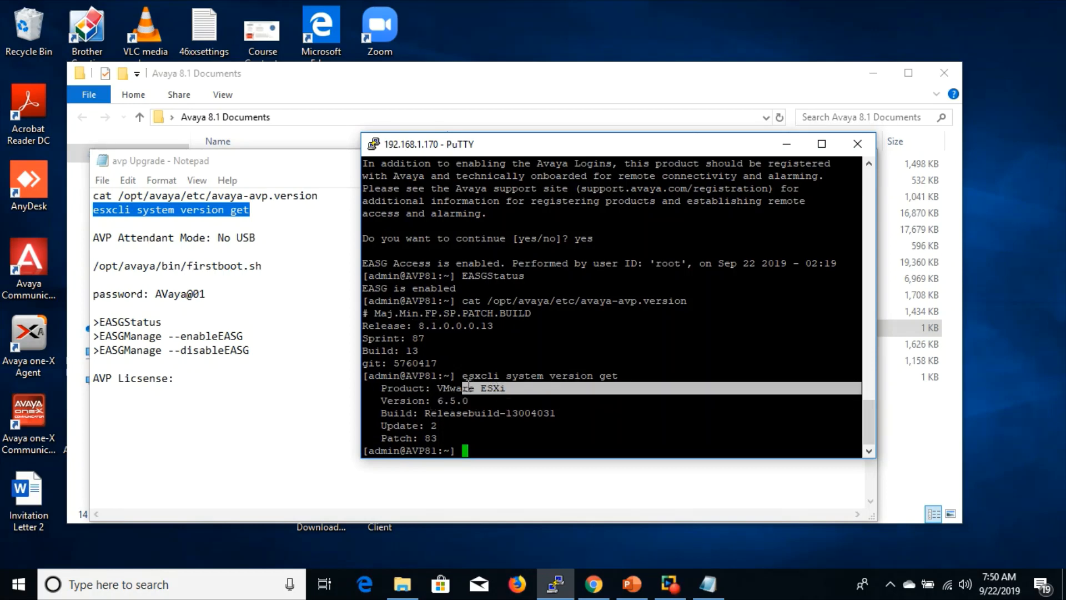
left_click(486, 436)
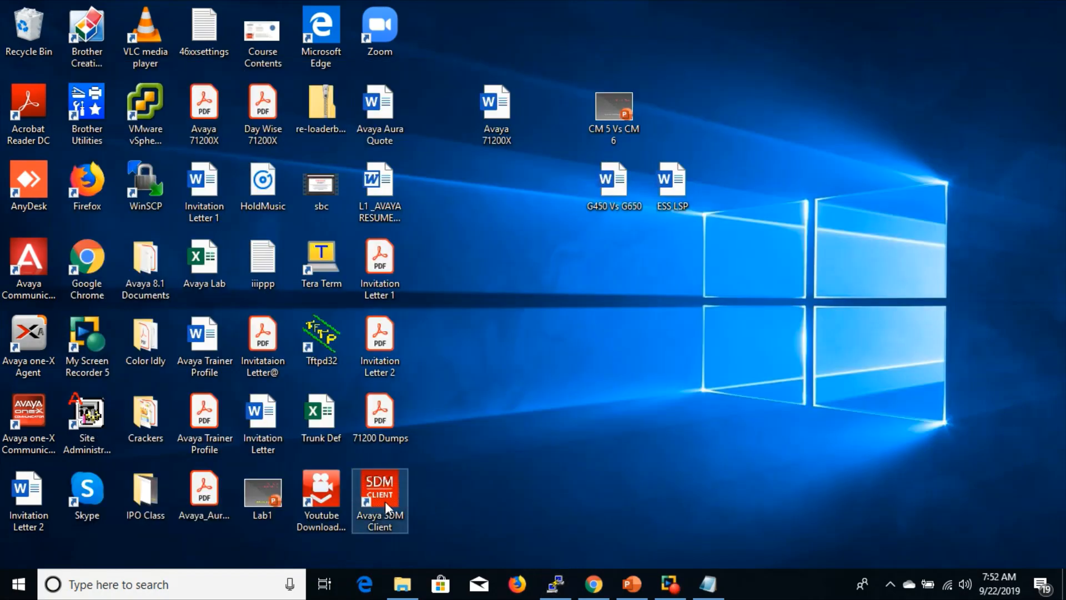
Launch Avaya SDM Client from the desktop, continue past the certificate warning, and open Application Management
double_click(383, 501)
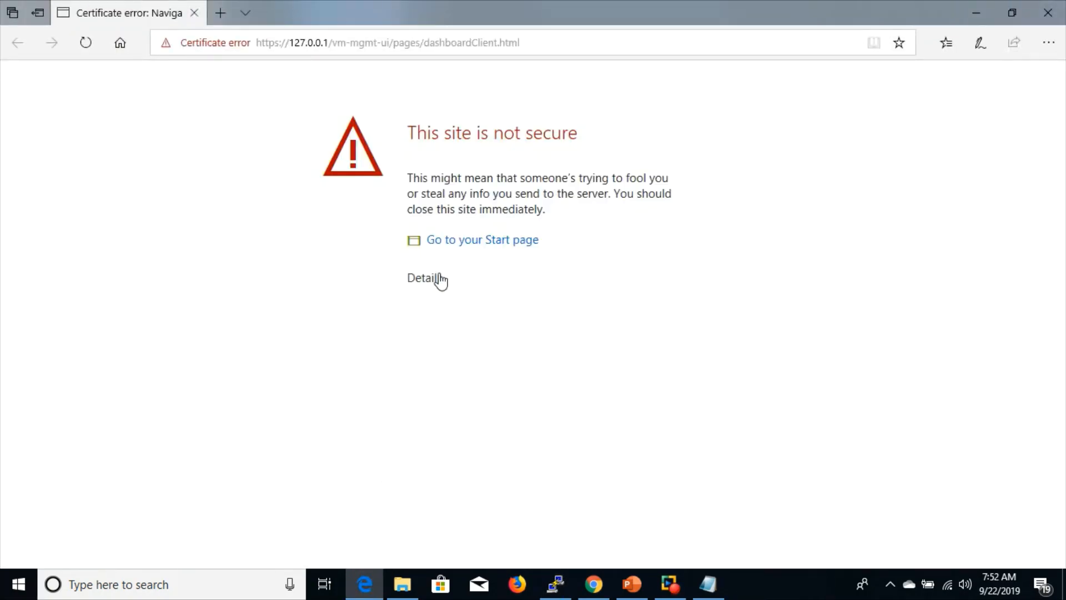
left_click(431, 285)
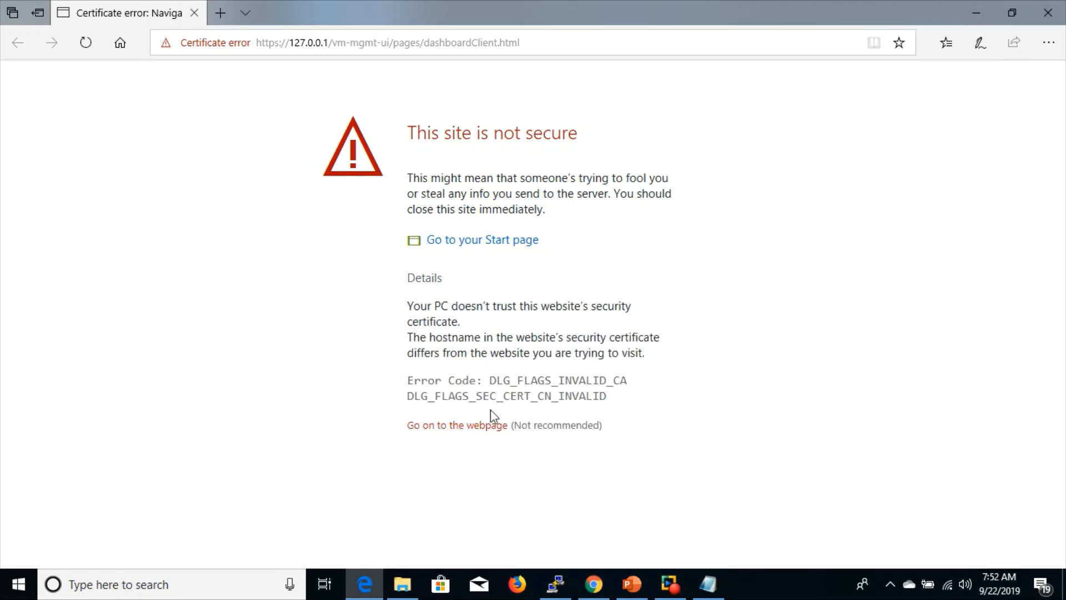
left_click(468, 431)
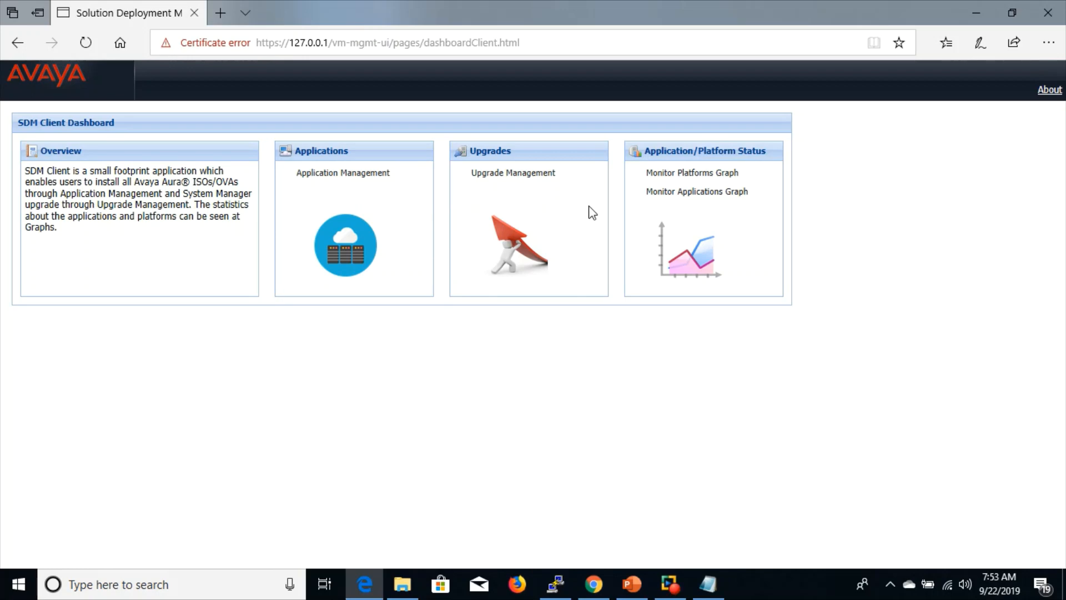
left_click(356, 174)
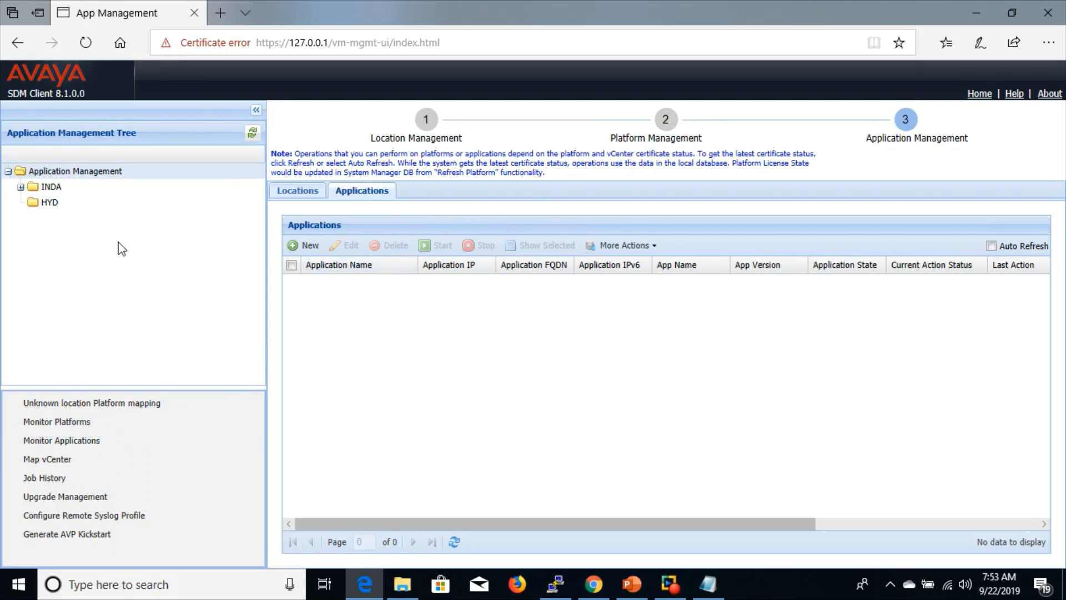
Look at the AVP host's PuTTY session again and minimize it to return to SDM Client
left_click(555, 583)
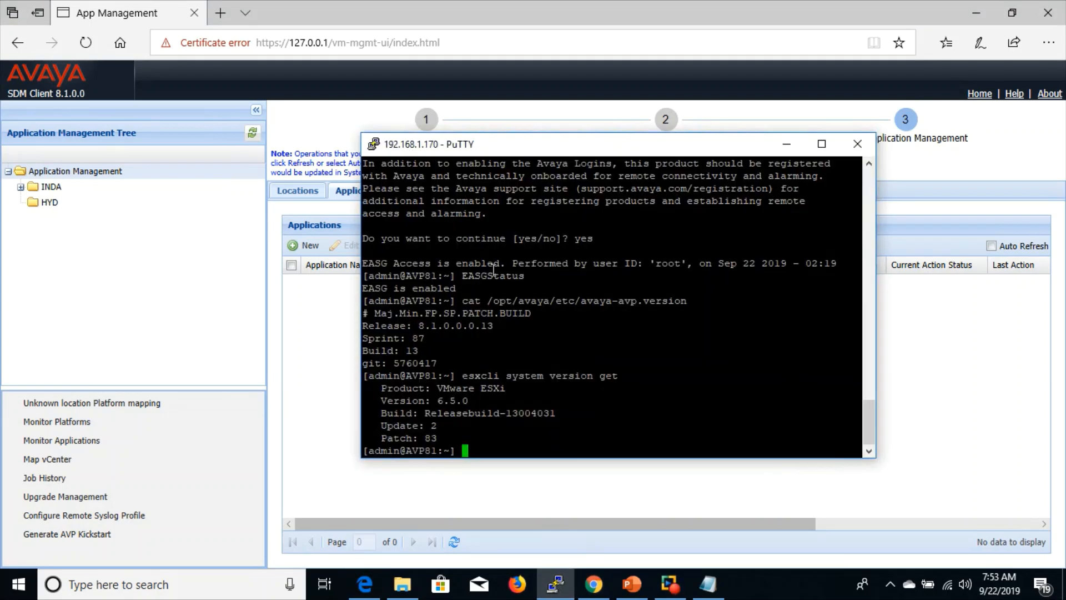
left_click(785, 146)
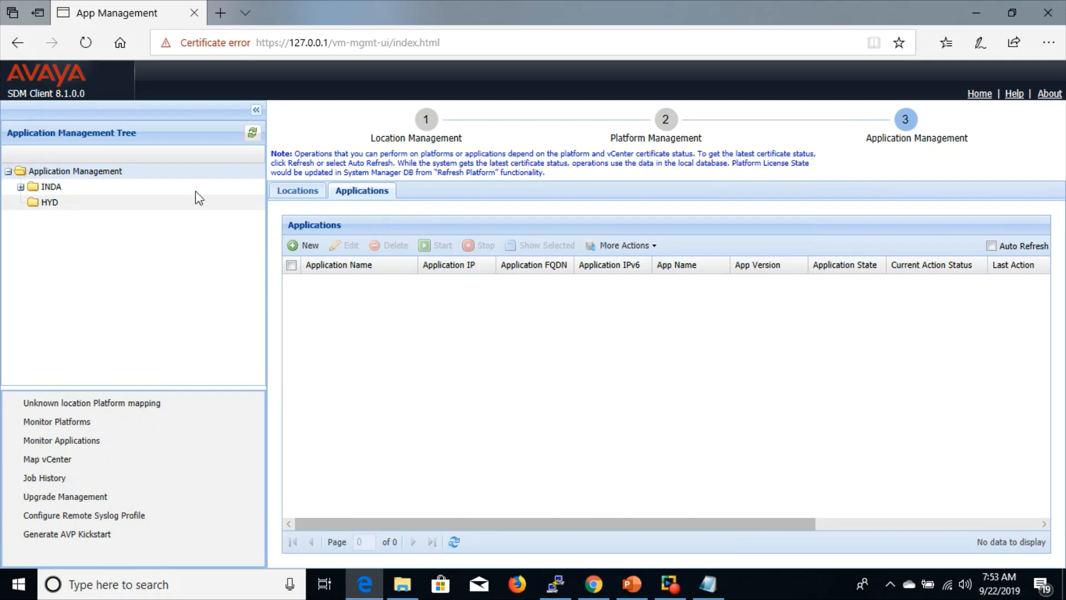
right_click(8, 218)
left_click(162, 208)
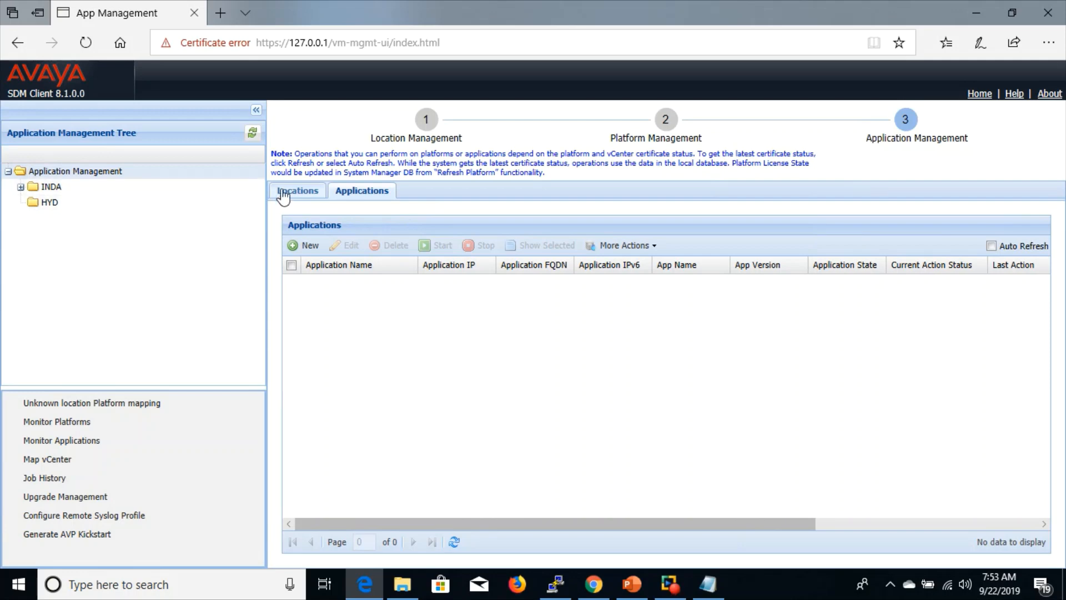
Delete the existing locations HYD and INDA from the locations list and confirm the deletion
left_click(284, 191)
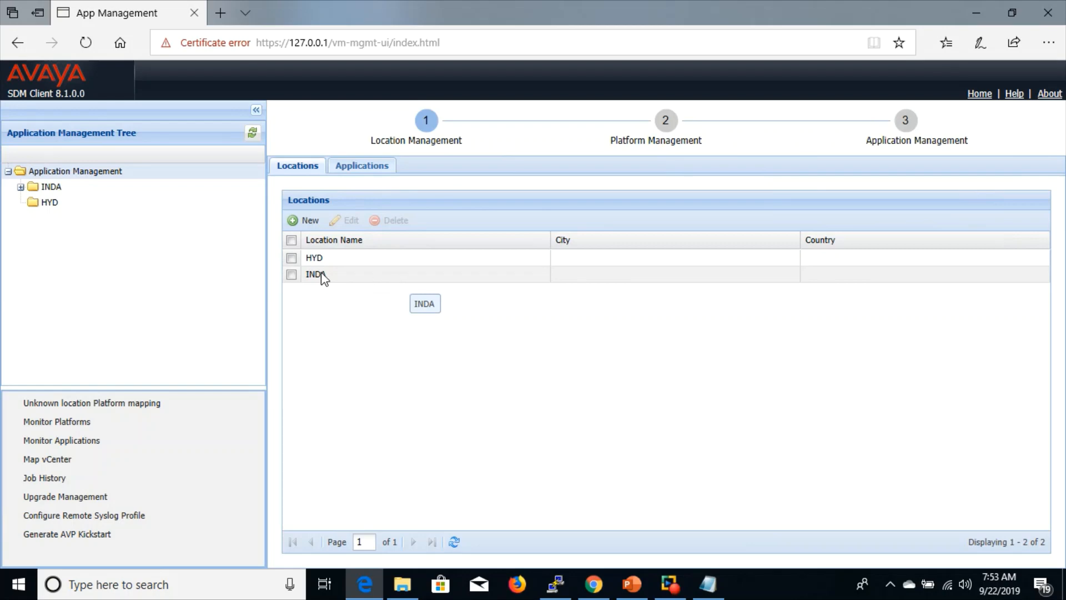
left_click(292, 275)
left_click(291, 257)
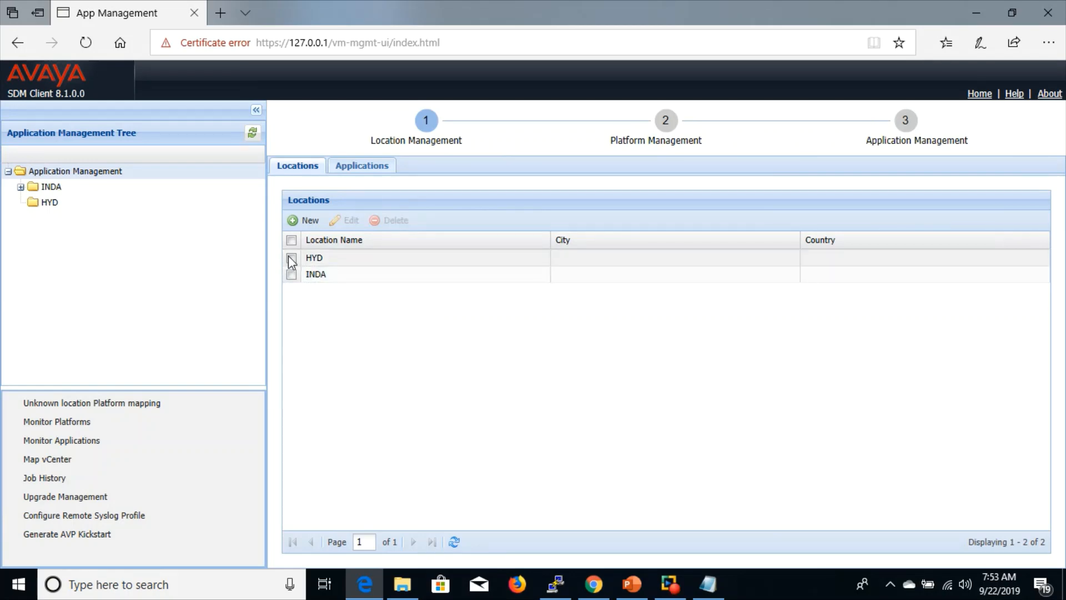
left_click(291, 274)
left_click(387, 222)
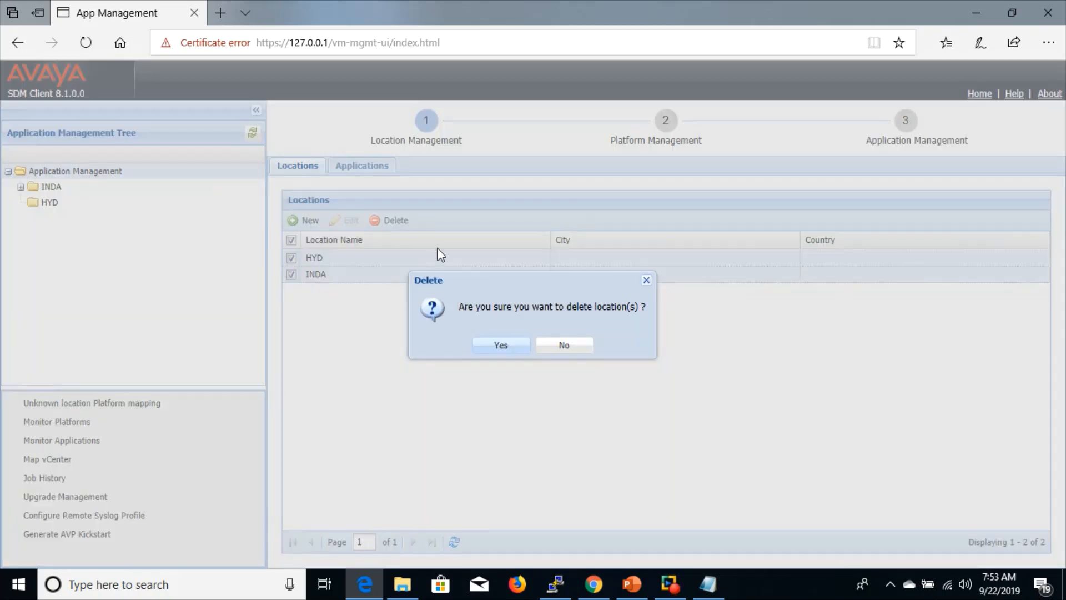
left_click(501, 344)
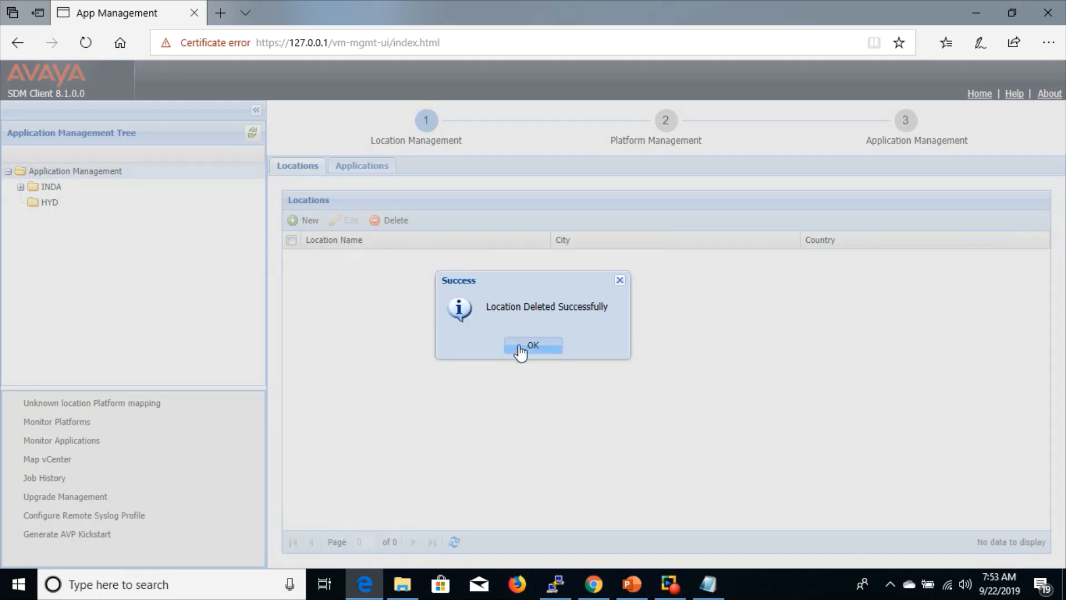
left_click(517, 345)
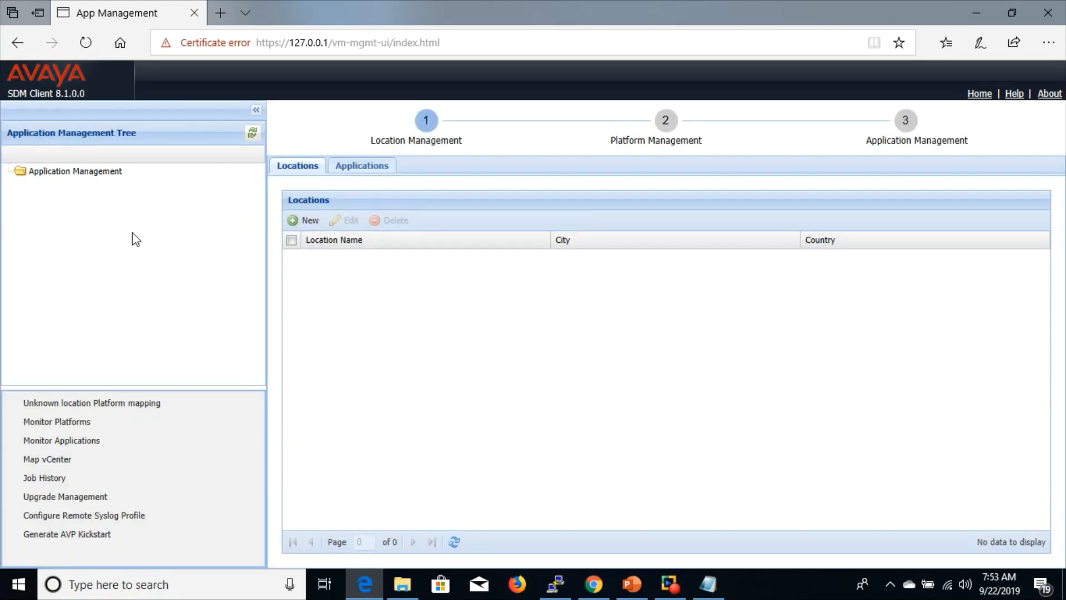
Create and save a new location named INDIA, leaving the other location fields empty
left_click(51, 170)
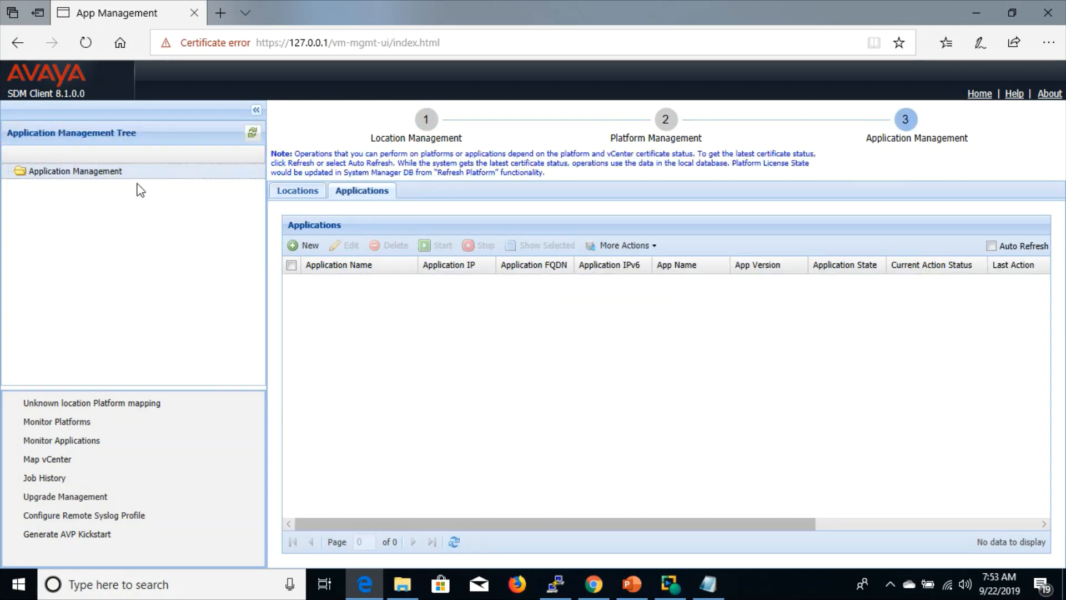
left_click(280, 193)
left_click(309, 220)
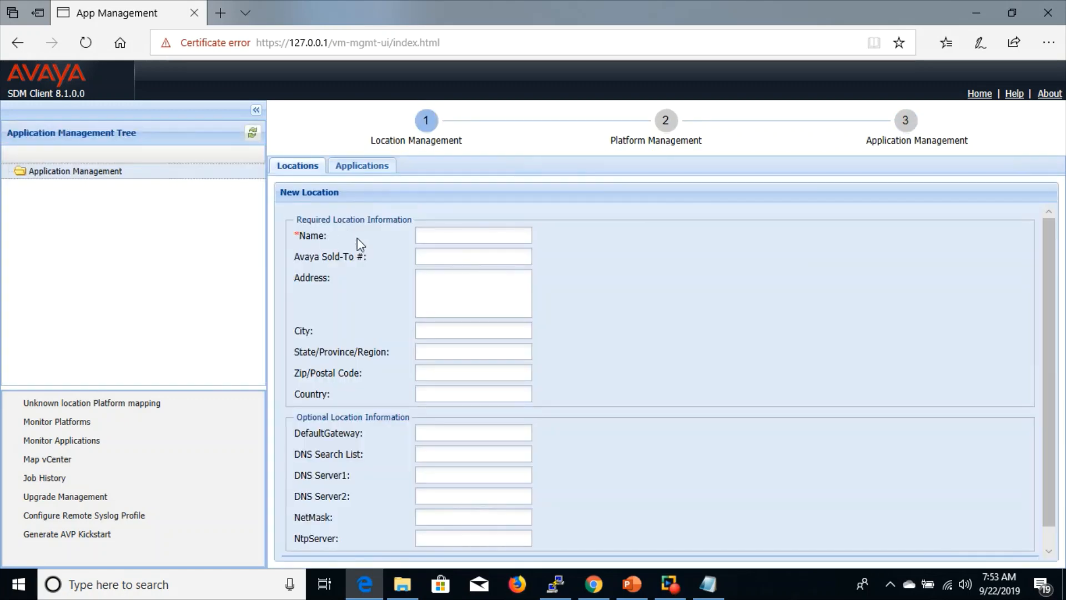
left_click(421, 234)
type("INDIA")
scroll(574, 316, "down", 1)
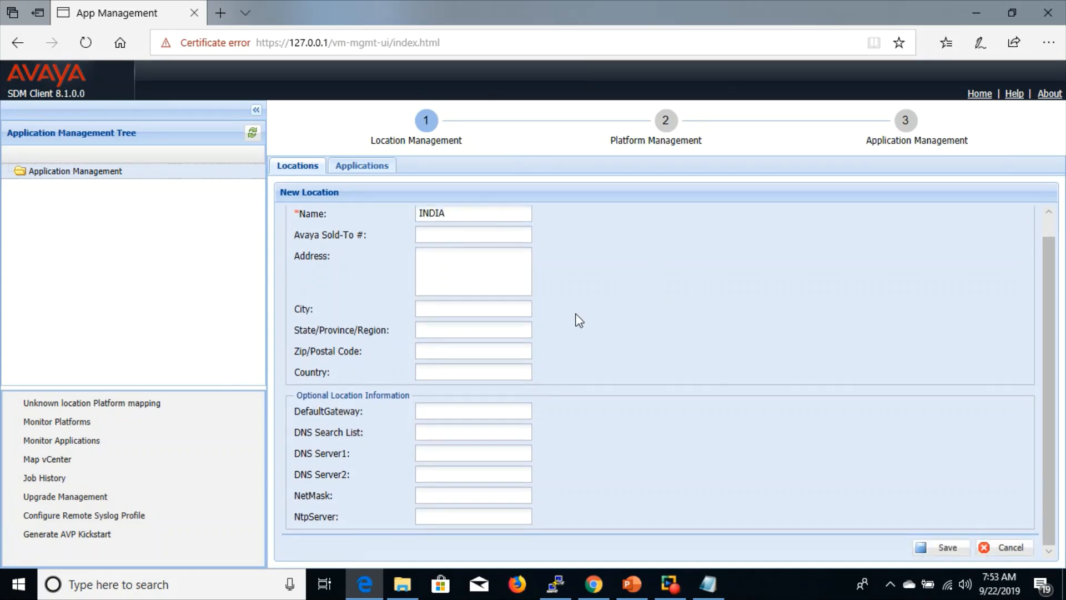
left_click(926, 548)
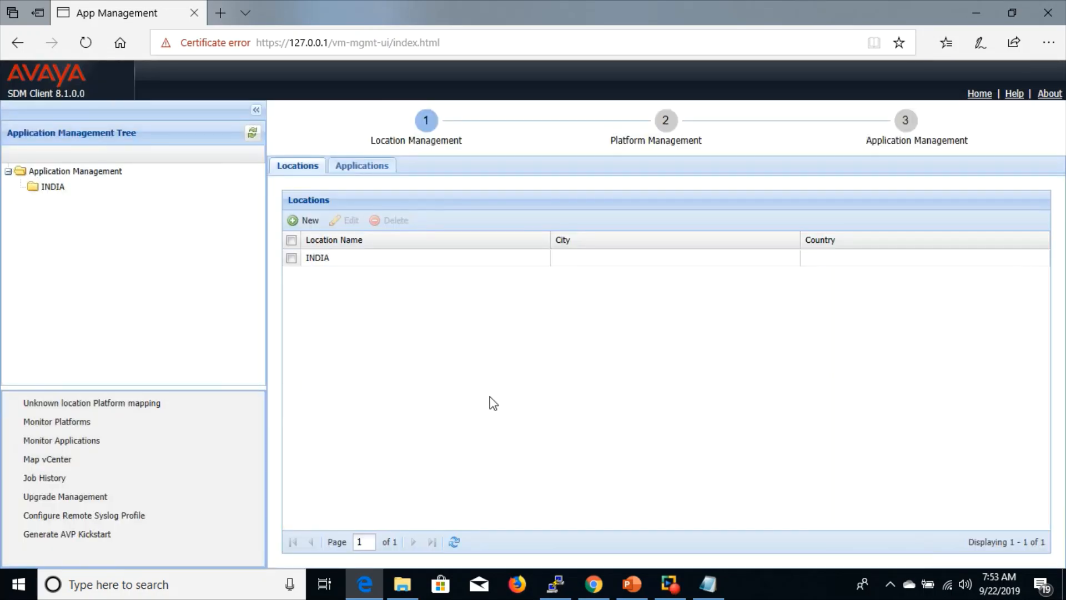
View the blank deployment form for a new application, close it without entries, and return to the locations list
left_click(361, 167)
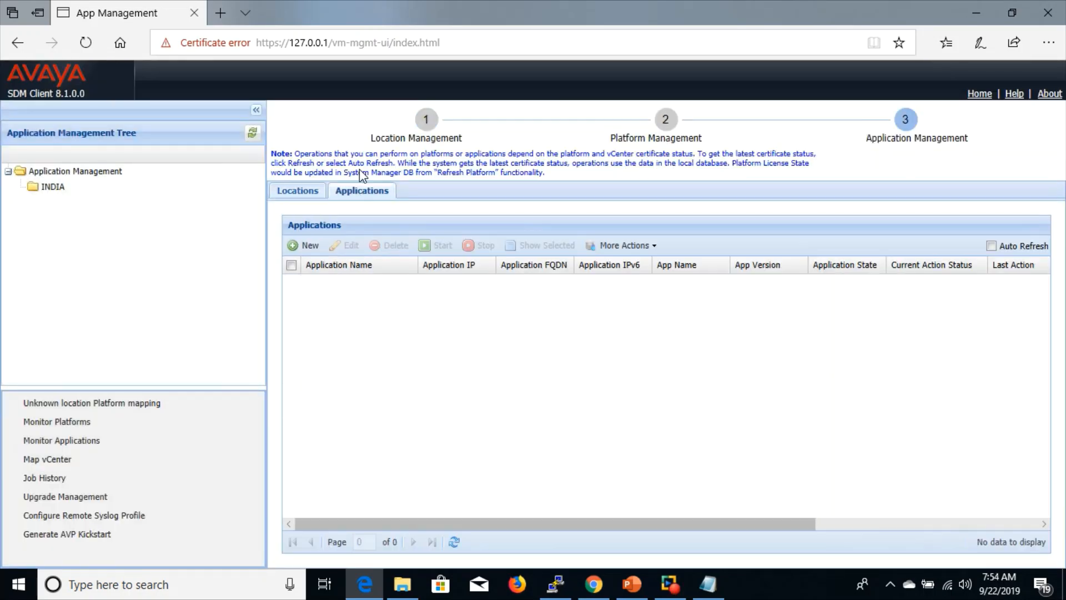
left_click(313, 249)
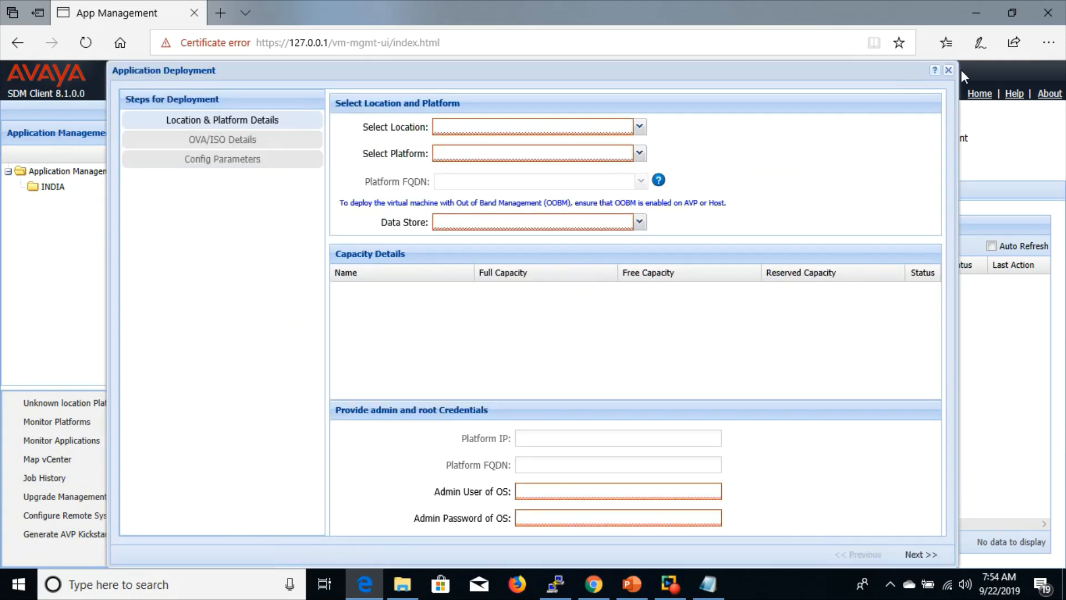
left_click(948, 71)
left_click(290, 190)
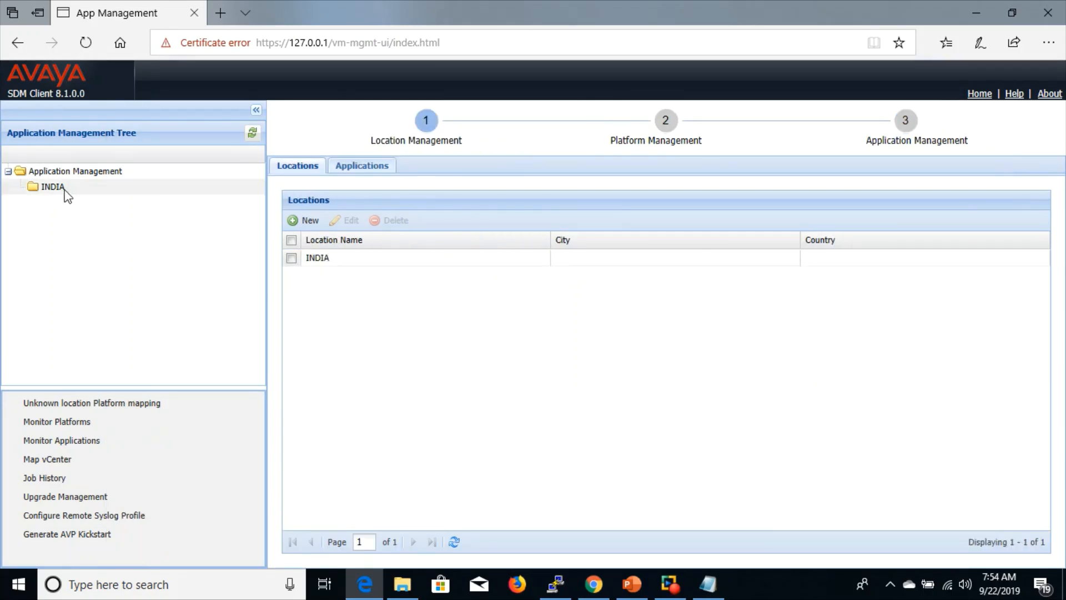
Look over INDIA's platforms, the overall locations list and the INDIA location's details
left_click(45, 189)
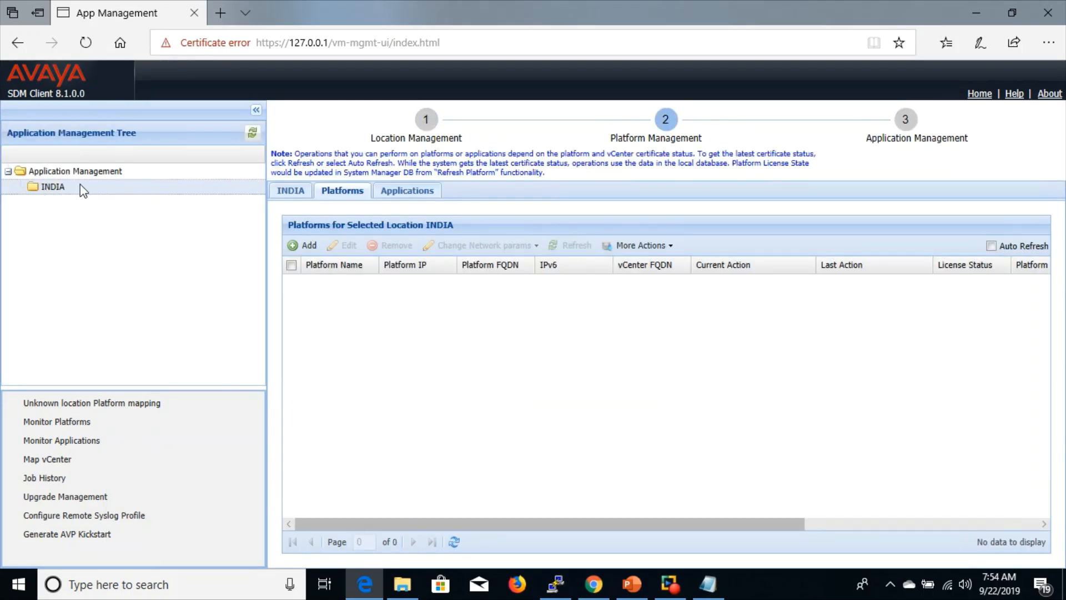
left_click(97, 172)
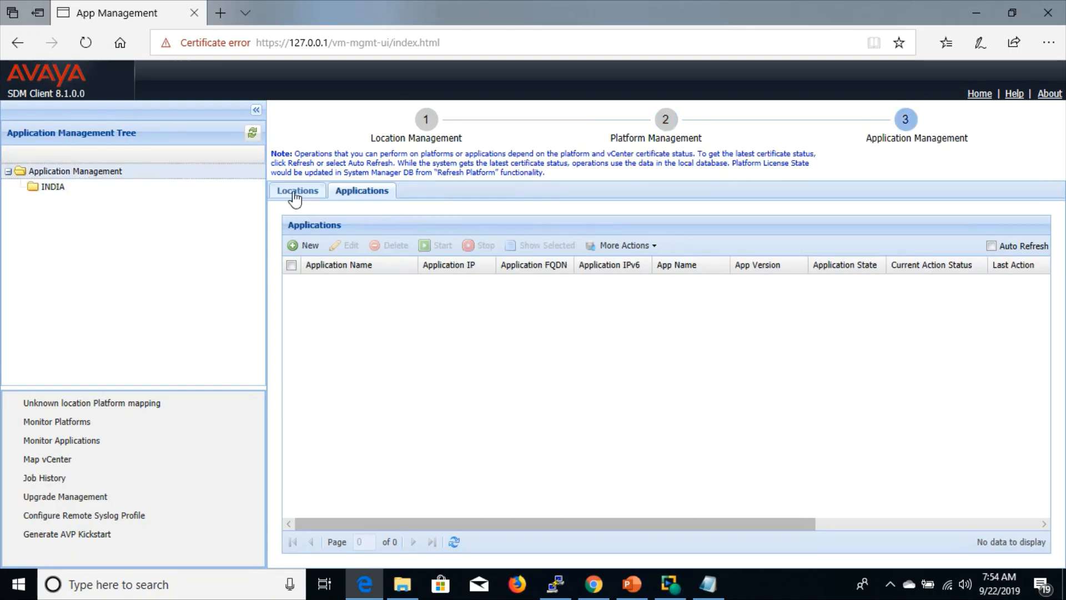
left_click(294, 193)
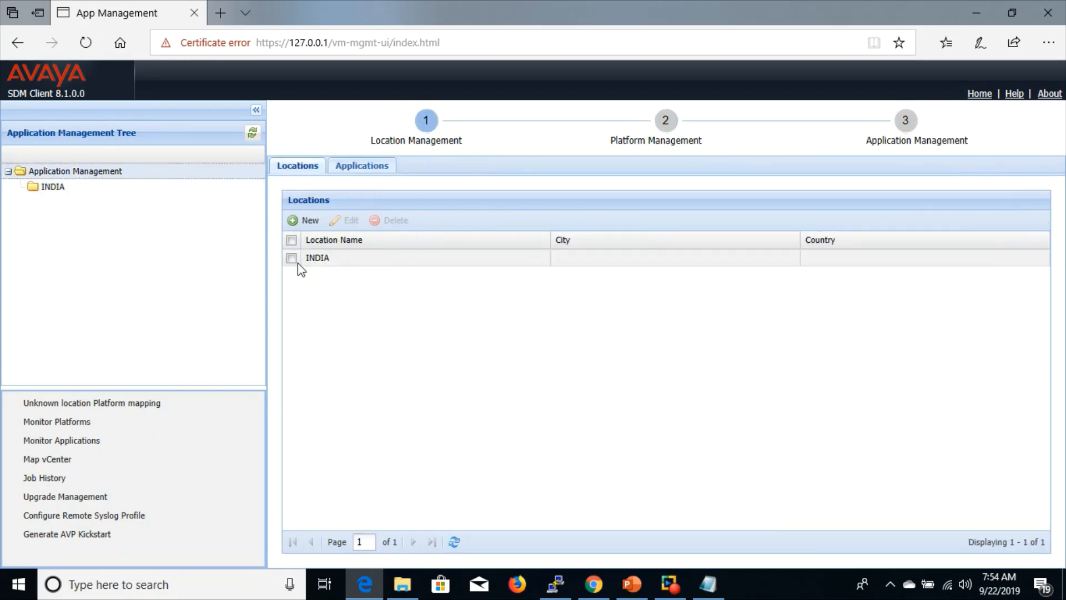
left_click(52, 187)
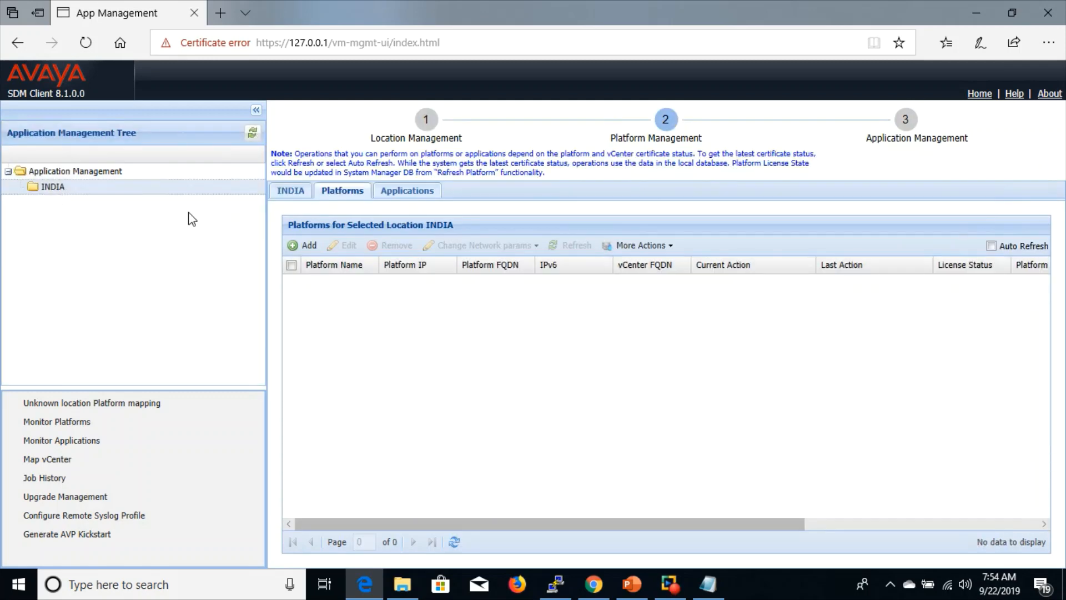
left_click(290, 195)
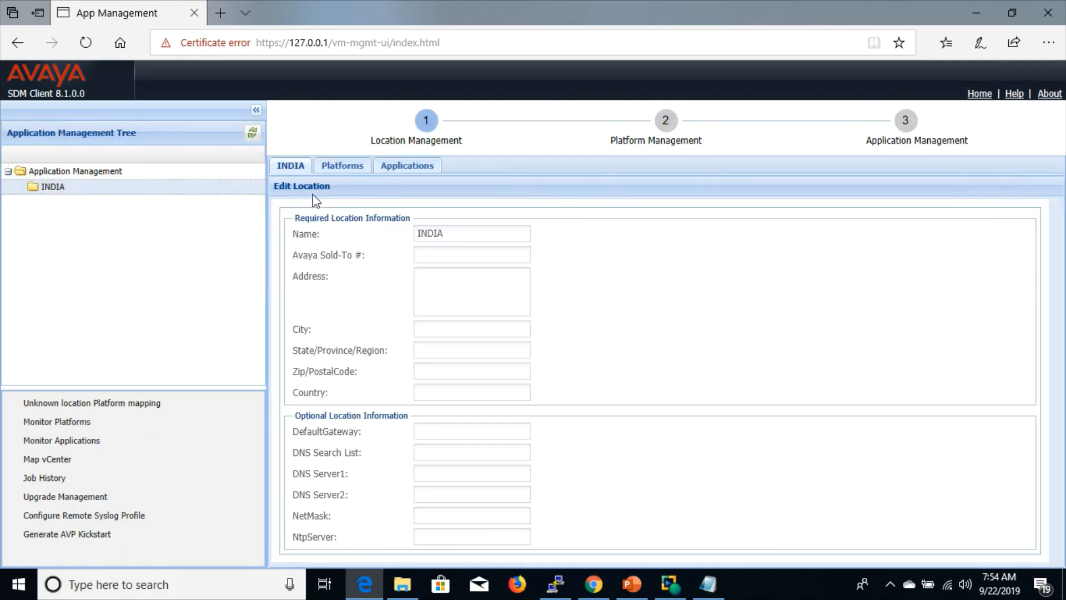
Start adding a platform to location INDIA, with the name avp81 and the IP address 192.168.1.170
left_click(345, 174)
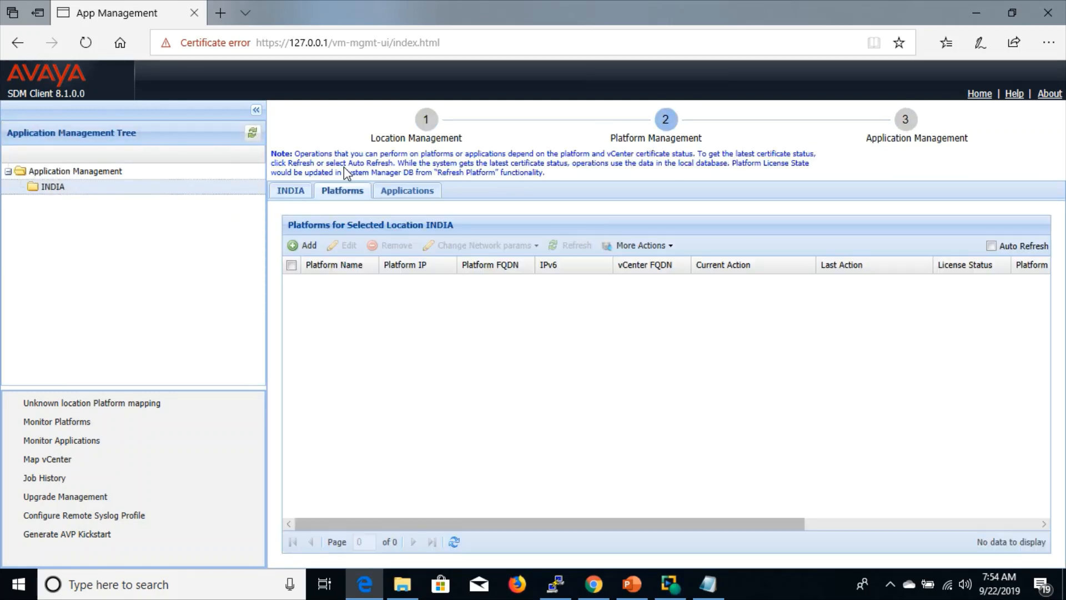
left_click(304, 248)
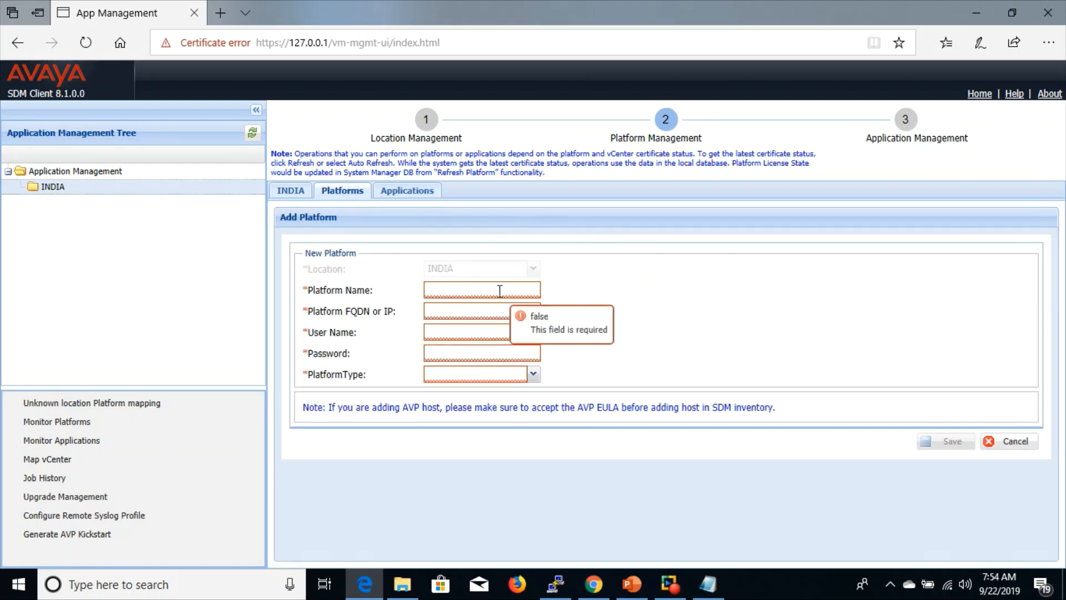
left_click(499, 291)
type("avp81")
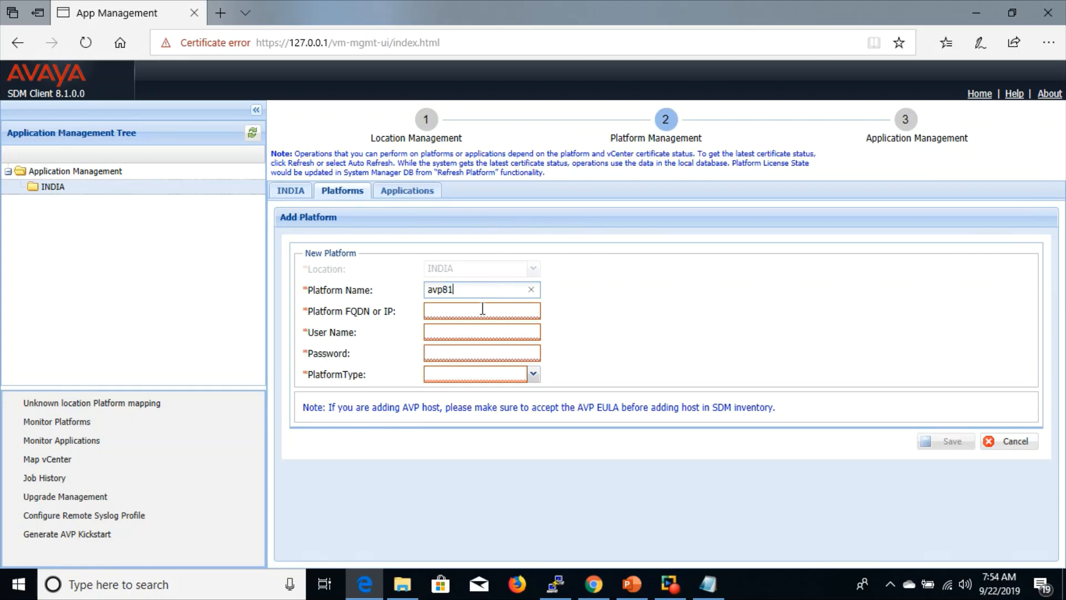
left_click(482, 311)
type("192.168")
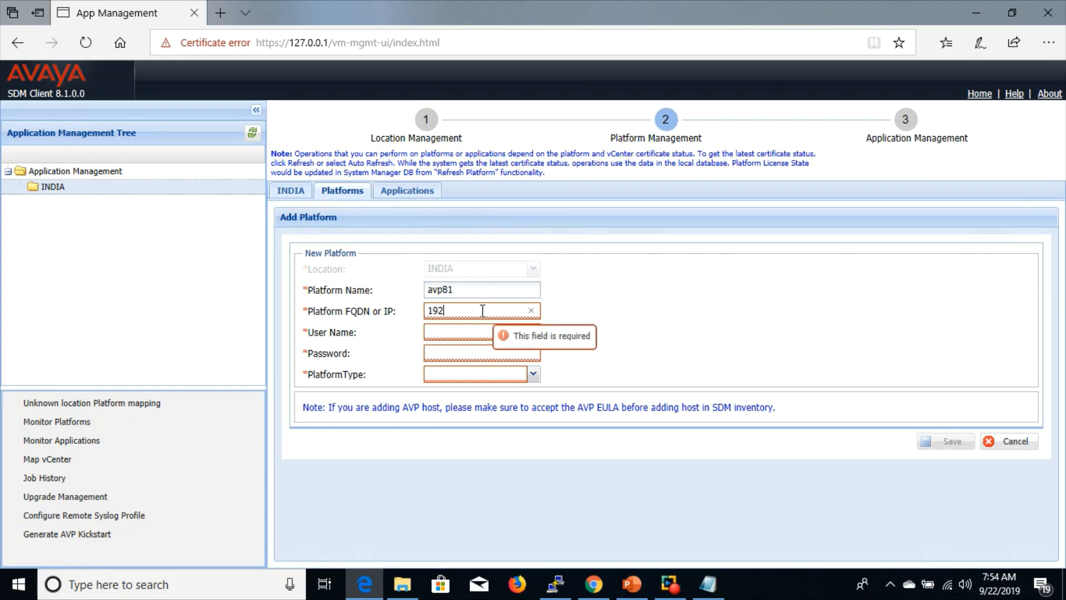
type("17")
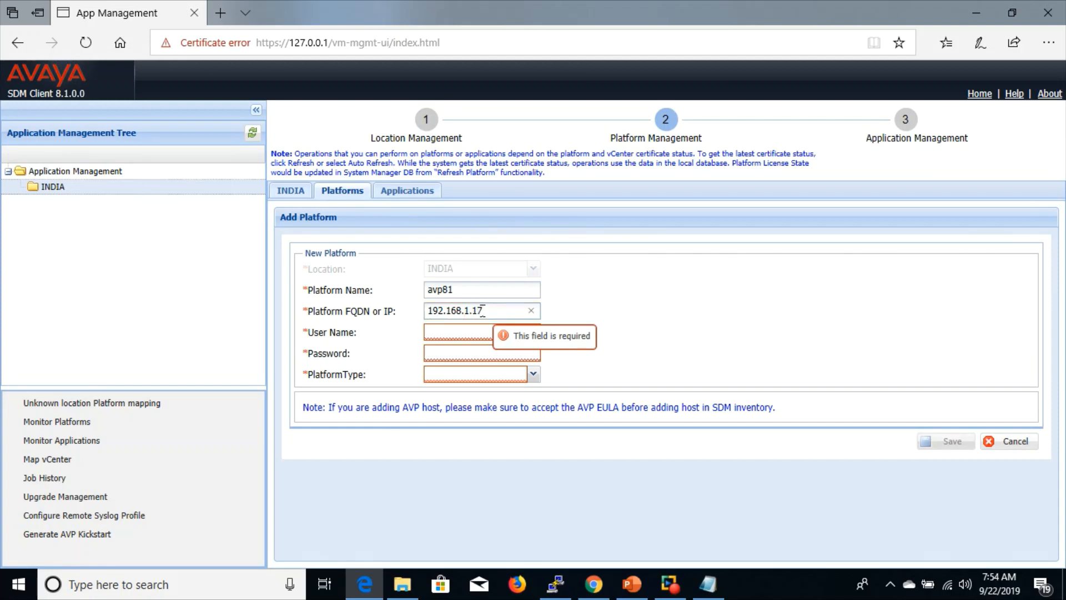
type("0")
Set the platform's user name to admin, enter its password, and choose AVP/ESXi as the platform type
left_click(454, 332)
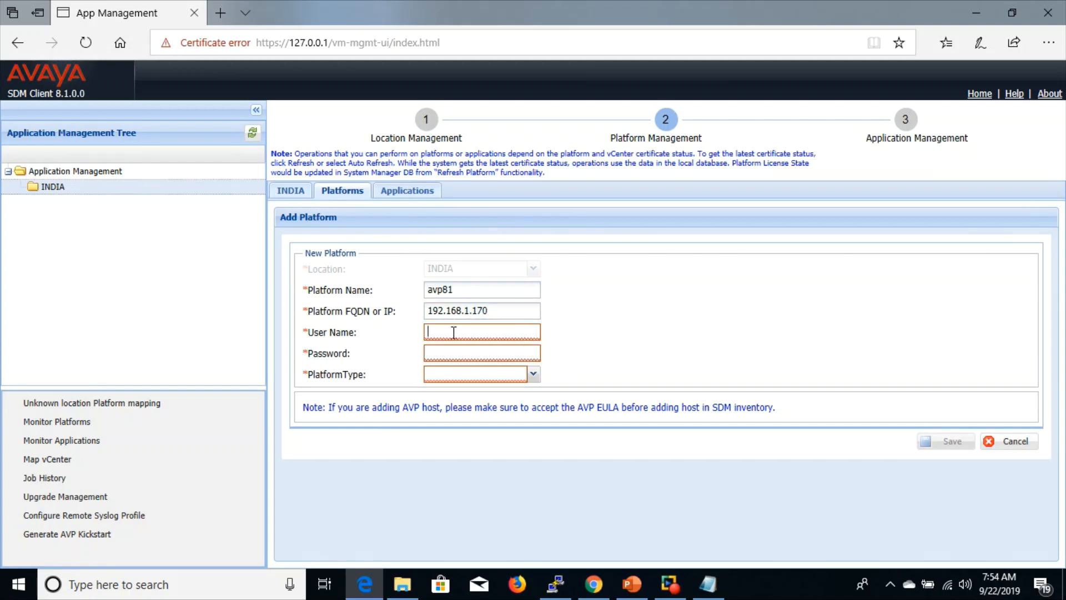
type("admin")
key("Tab")
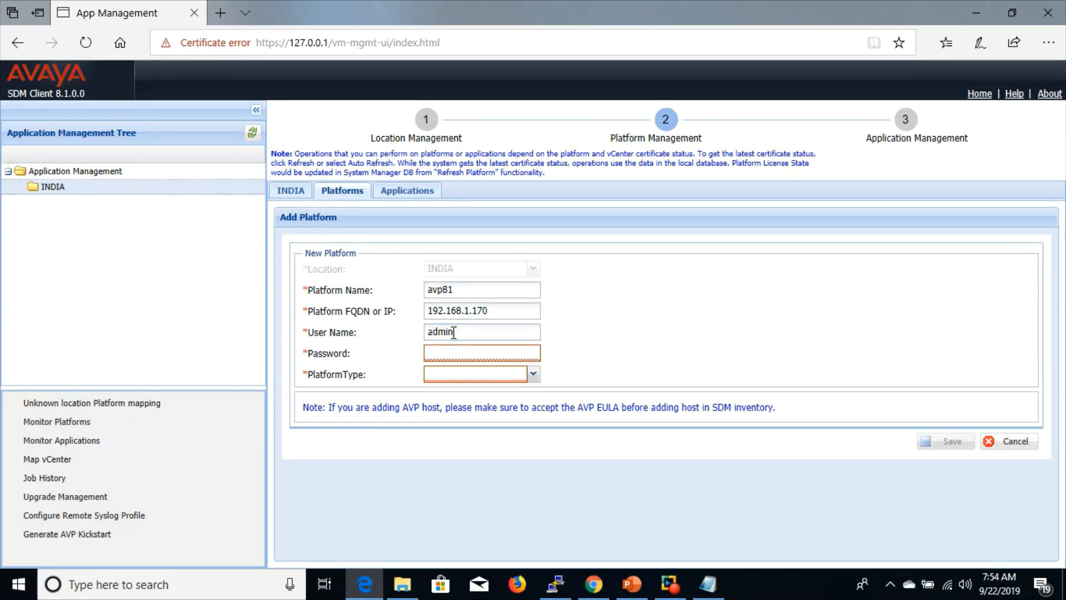
type("******")
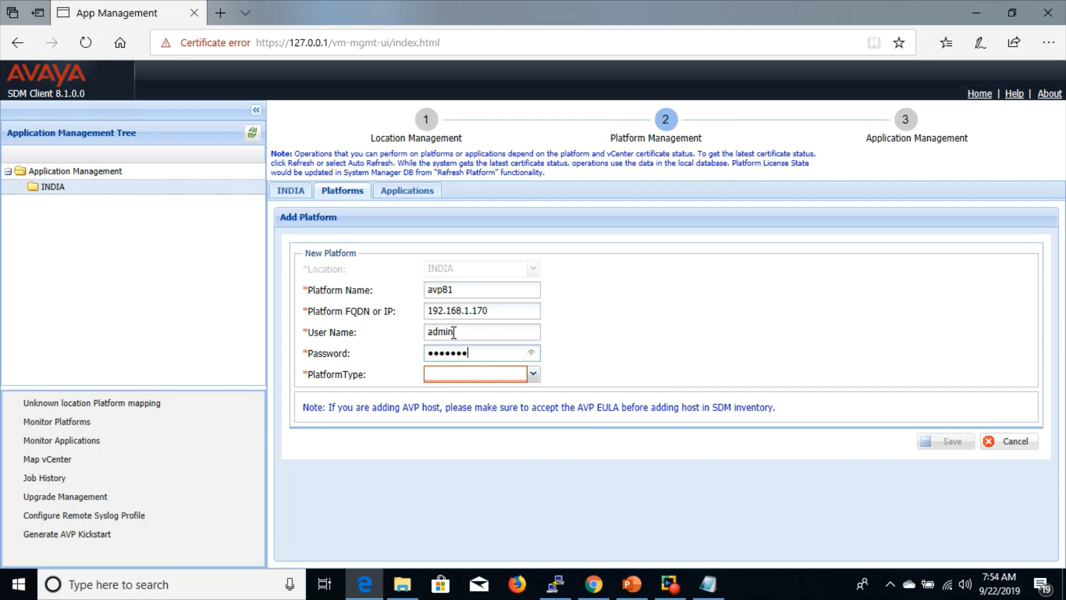
type("*")
left_click(533, 374)
left_click(480, 409)
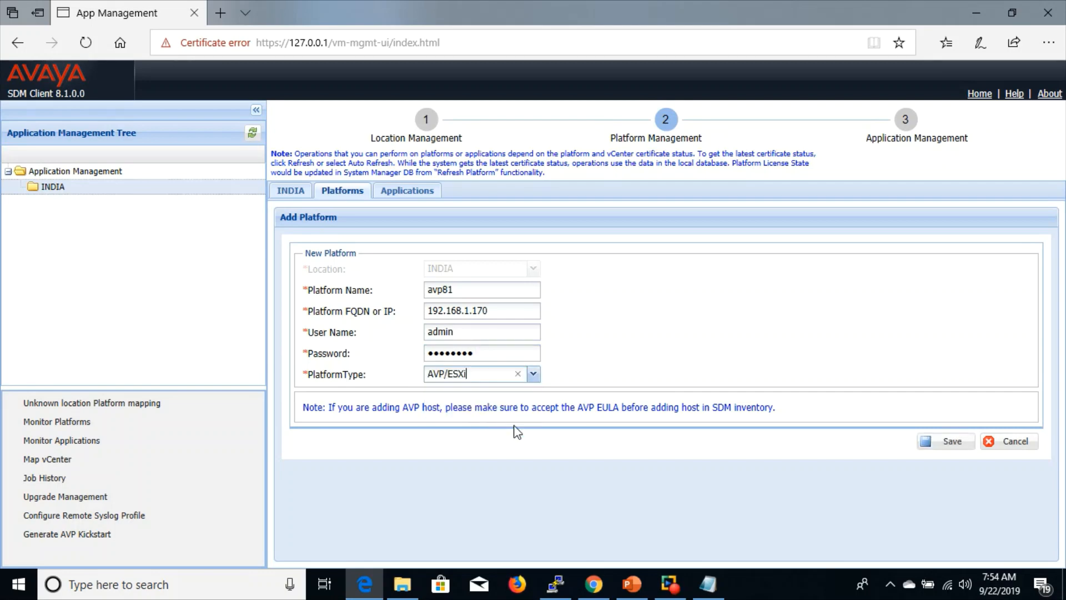
Review the AVP host's version output in the PuTTY session and return to SDM Client
left_click(555, 583)
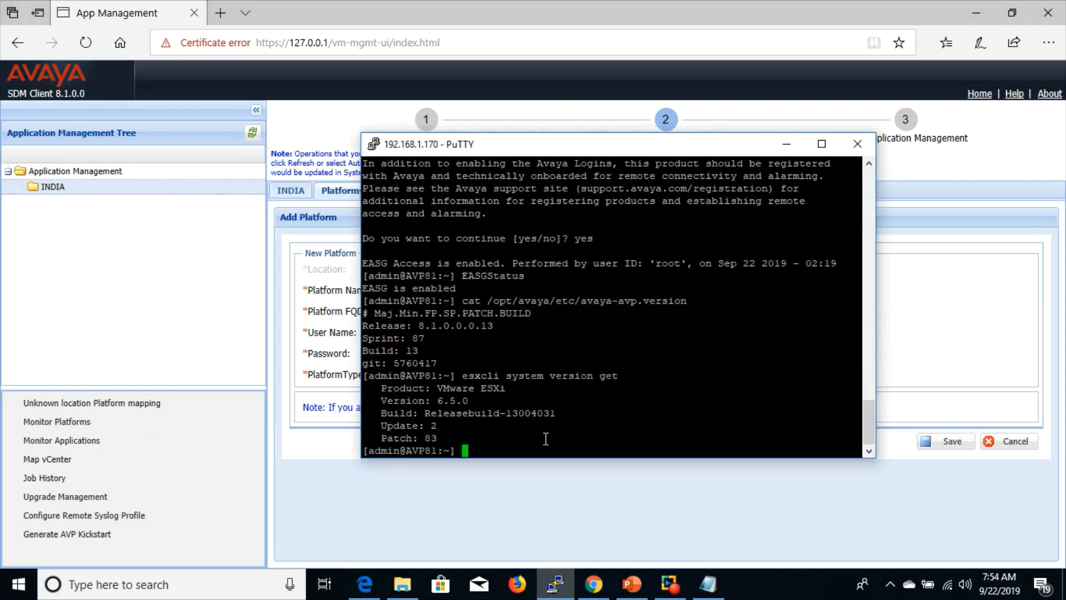
left_click_drag(532, 146, 770, 189)
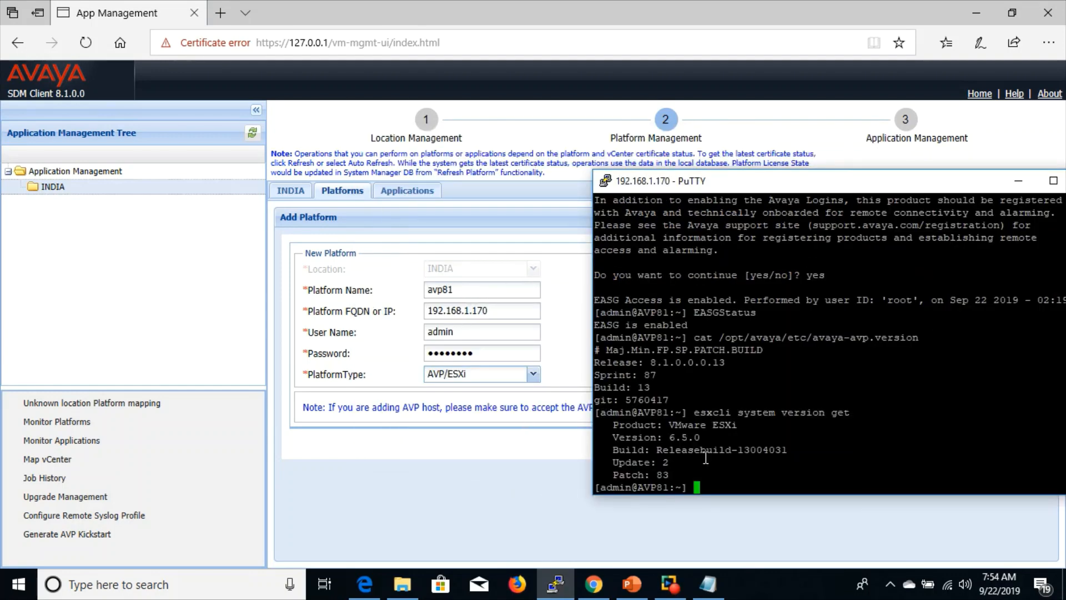
left_click(558, 324)
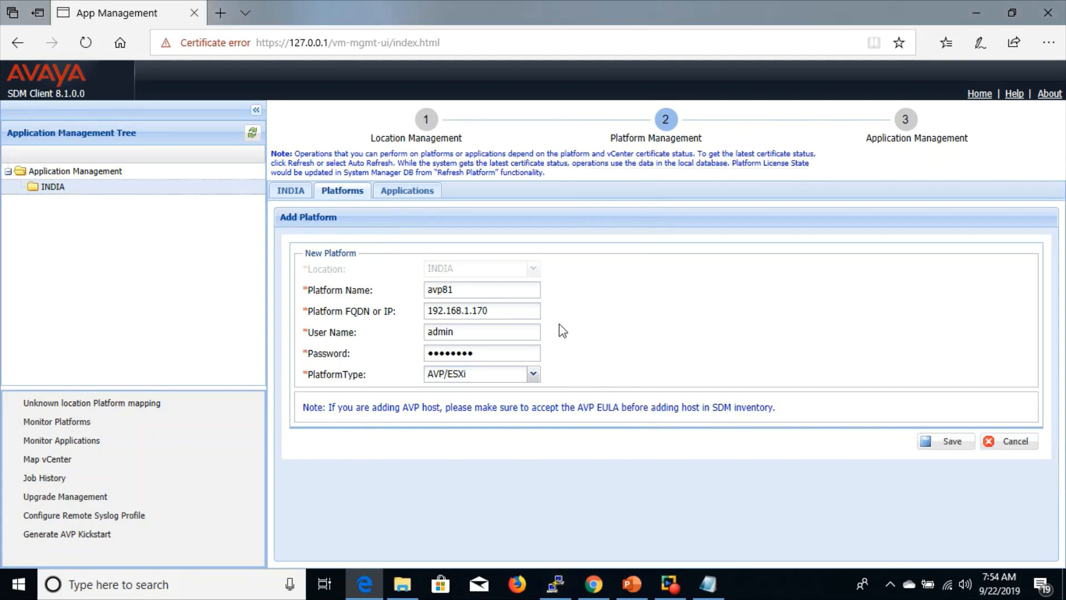
Save the avp81 platform and accept the host's certificate
left_click(950, 444)
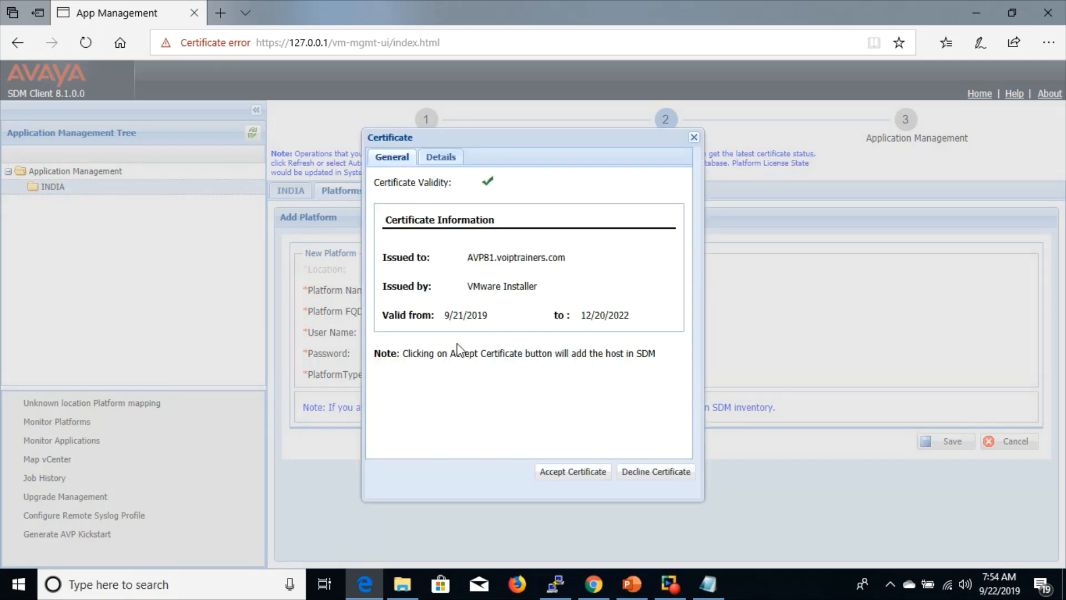
left_click(573, 472)
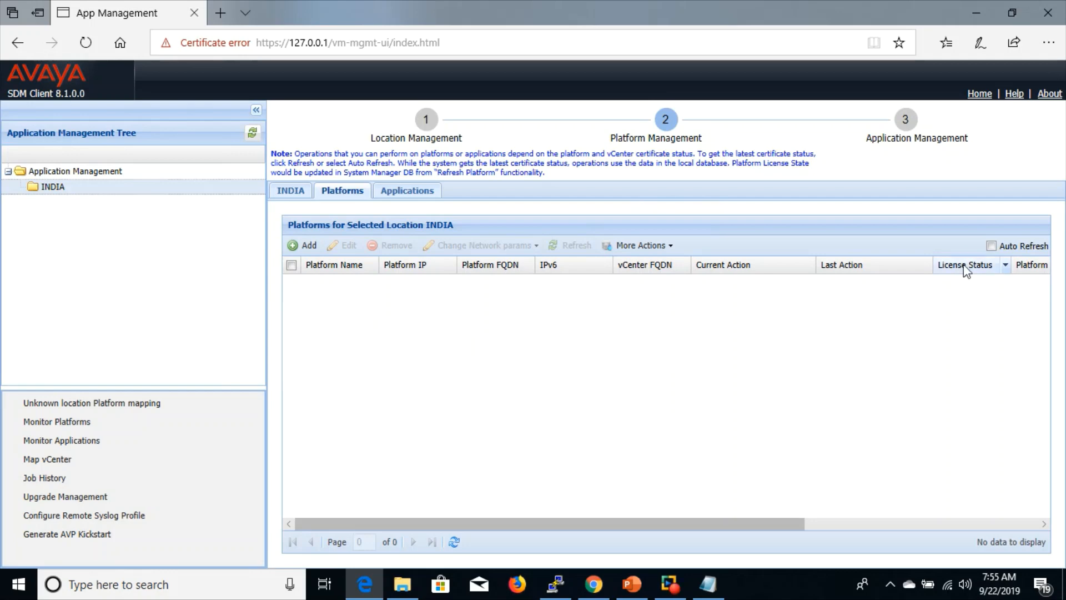
Turn on Auto Refresh for INDIA's platforms and reopen the platform list to update it
left_click(991, 246)
left_click(293, 194)
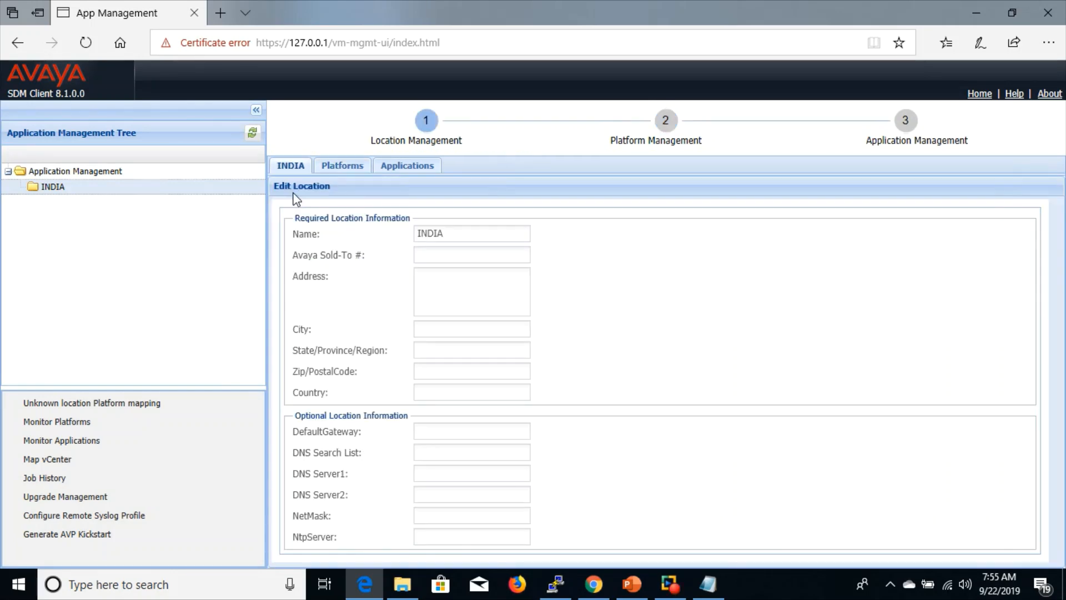
left_click(343, 166)
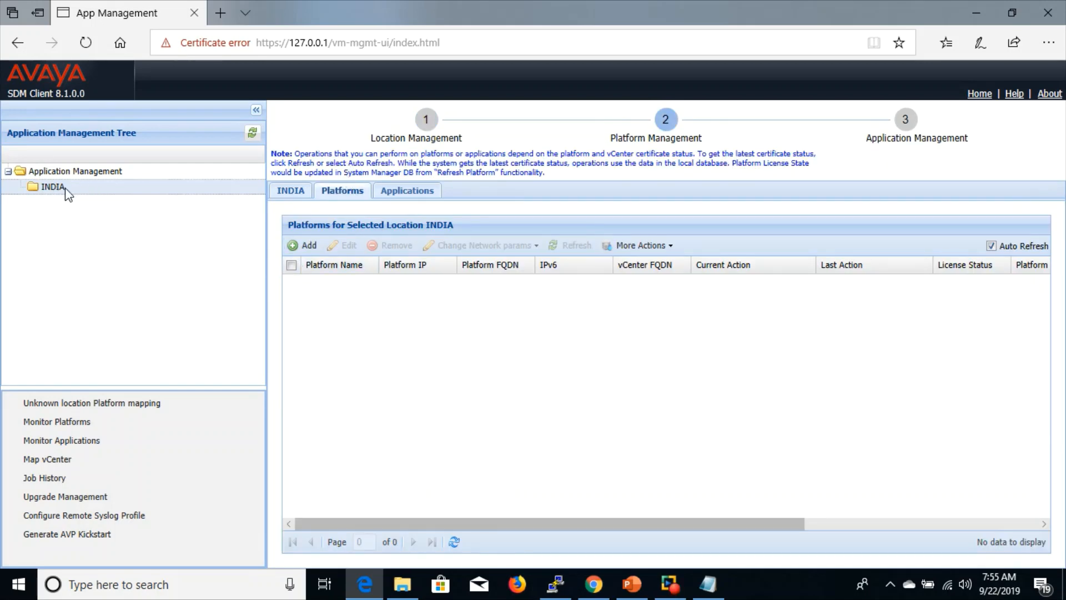
left_click(426, 197)
left_click(354, 195)
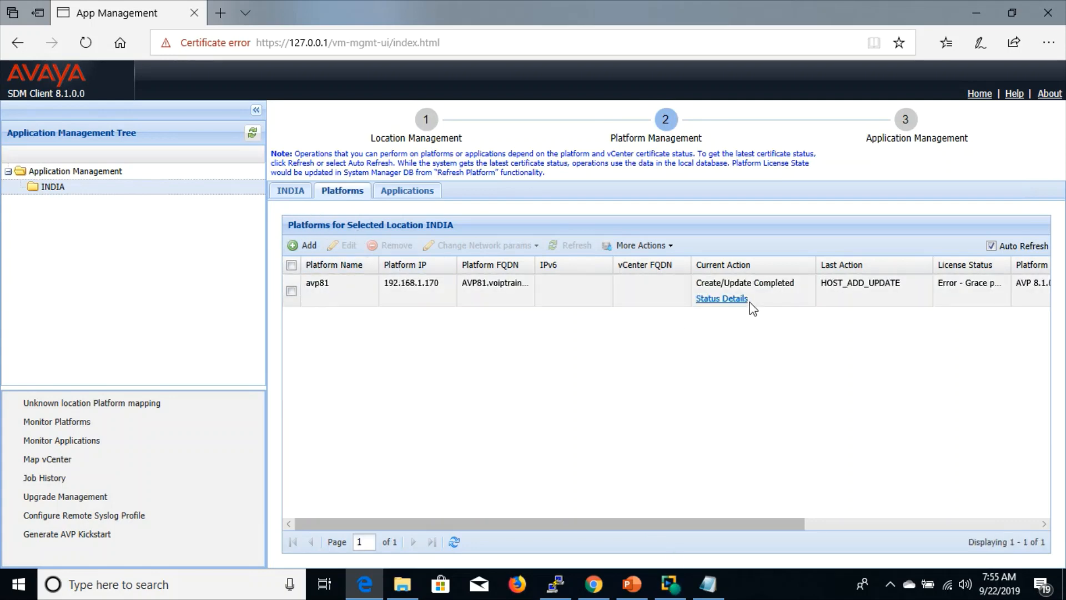
Examine the avp81 platform's create/update status details and its version, license, SSH and certificate columns
left_click(736, 298)
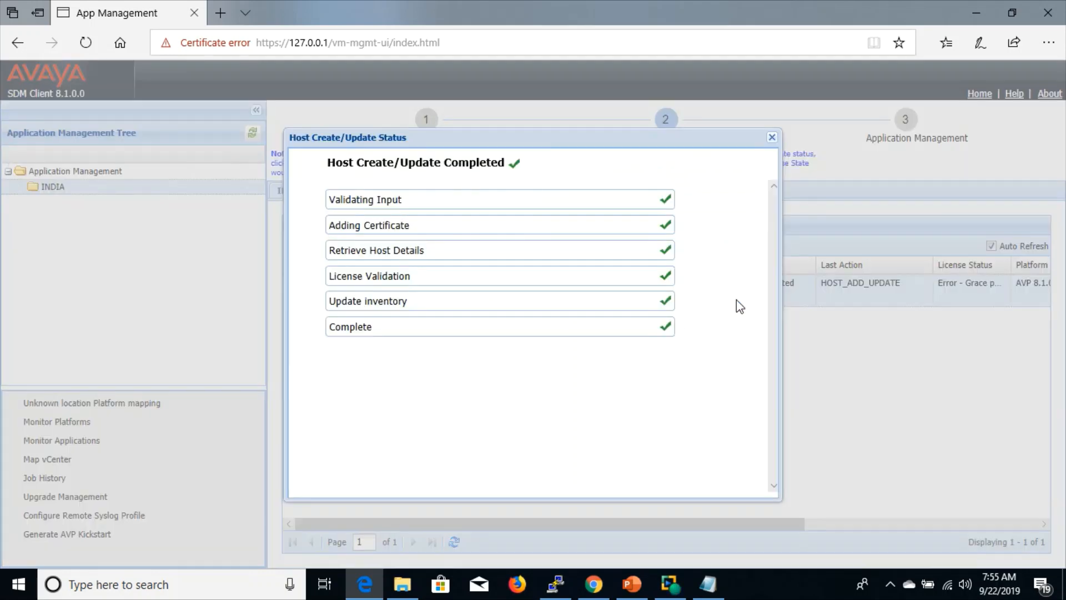
left_click(772, 137)
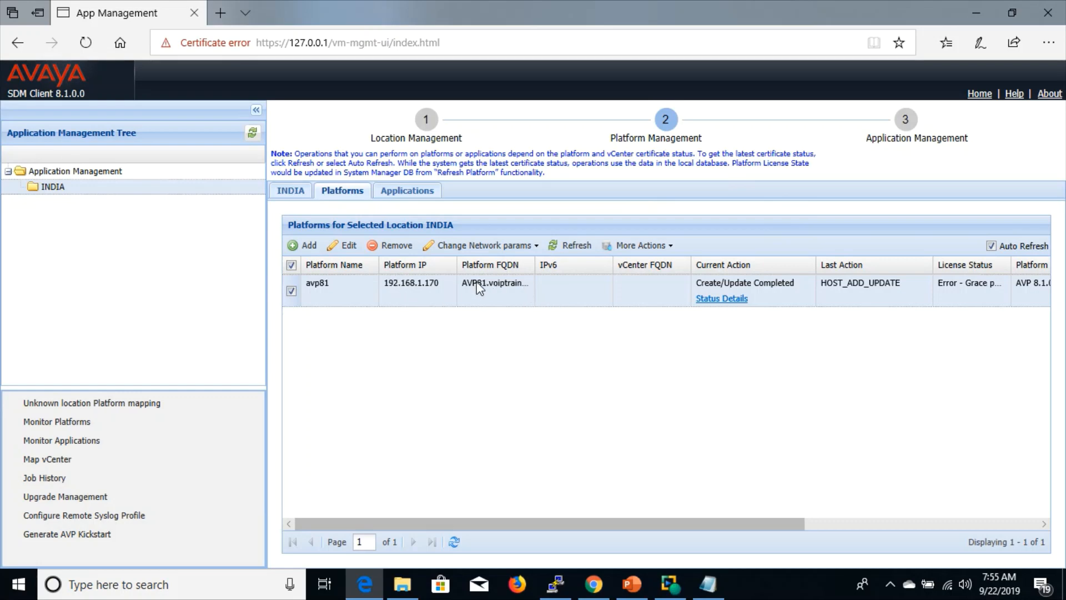
left_click_drag(627, 522, 824, 507)
mouse_move(716, 259)
left_mouse_down()
mouse_move(823, 264)
mouse_move(700, 265)
left_mouse_up()
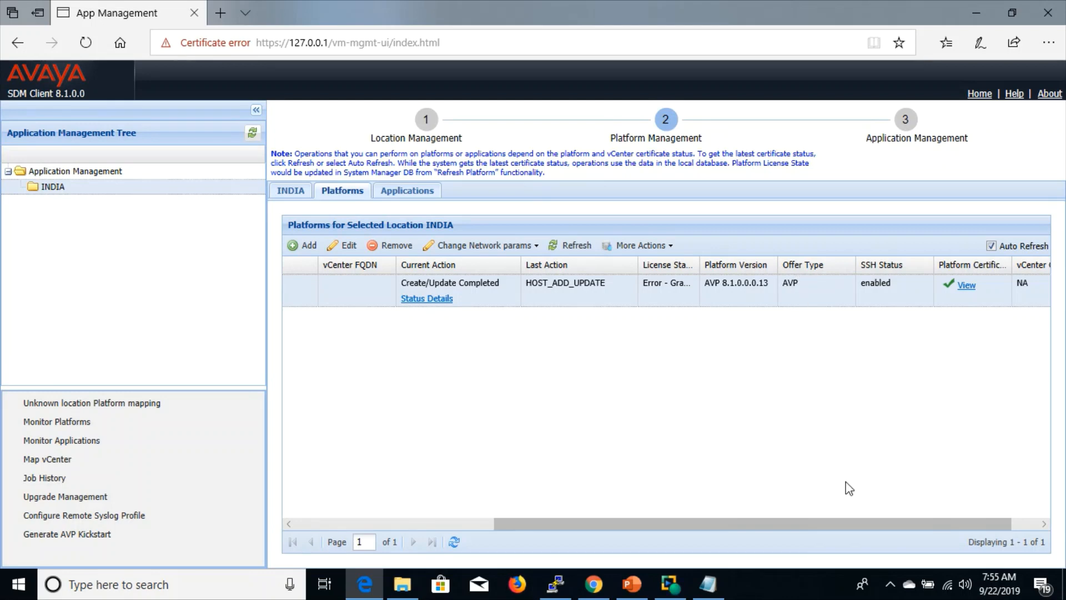
left_click_drag(832, 525, 895, 521)
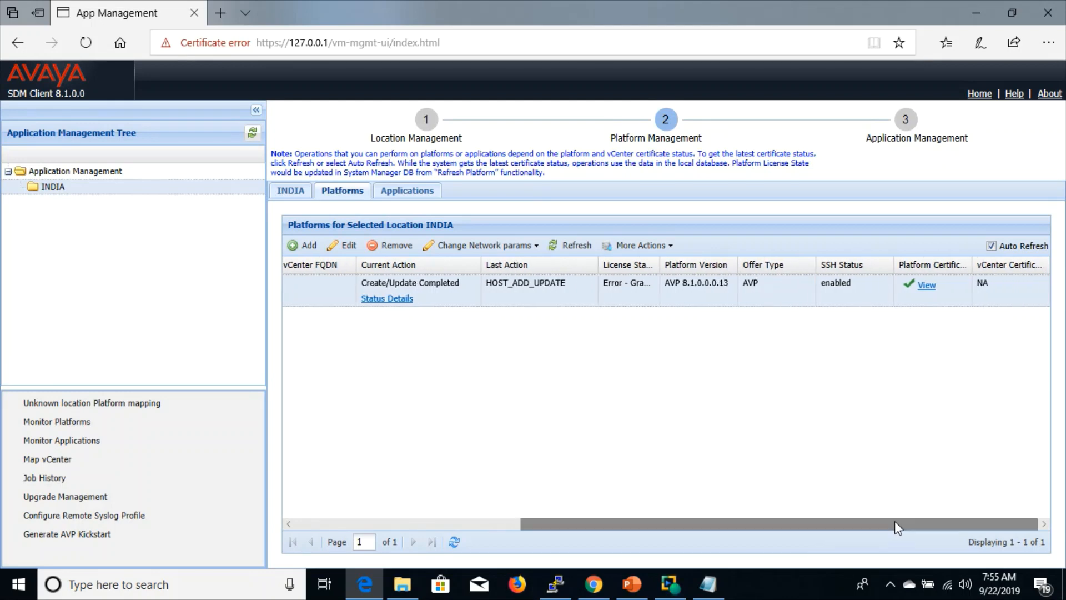
left_click_drag(783, 528, 498, 530)
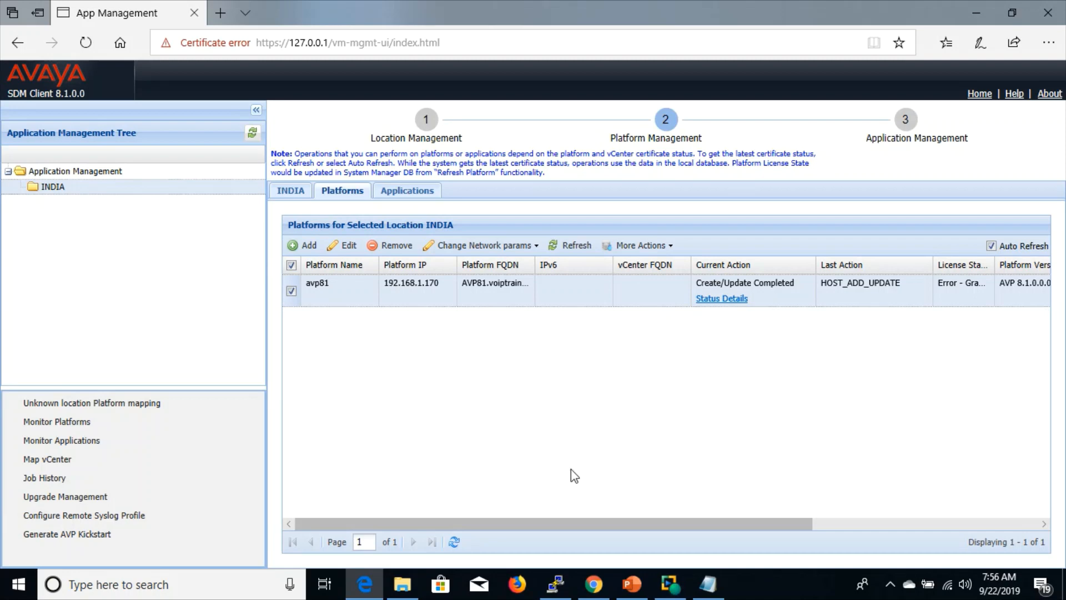
key("super+e")
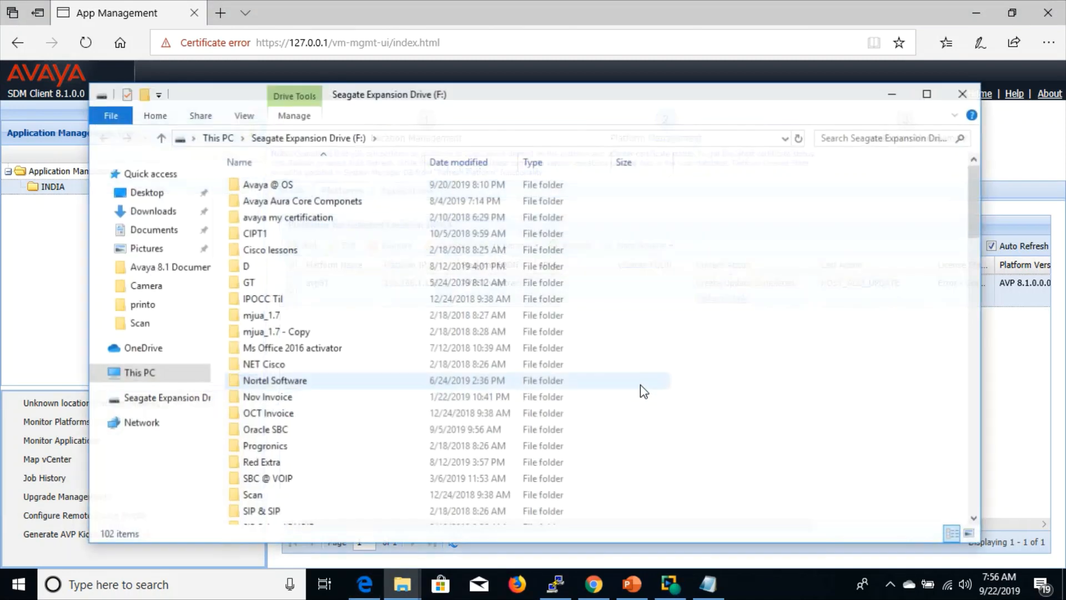
left_click(964, 93)
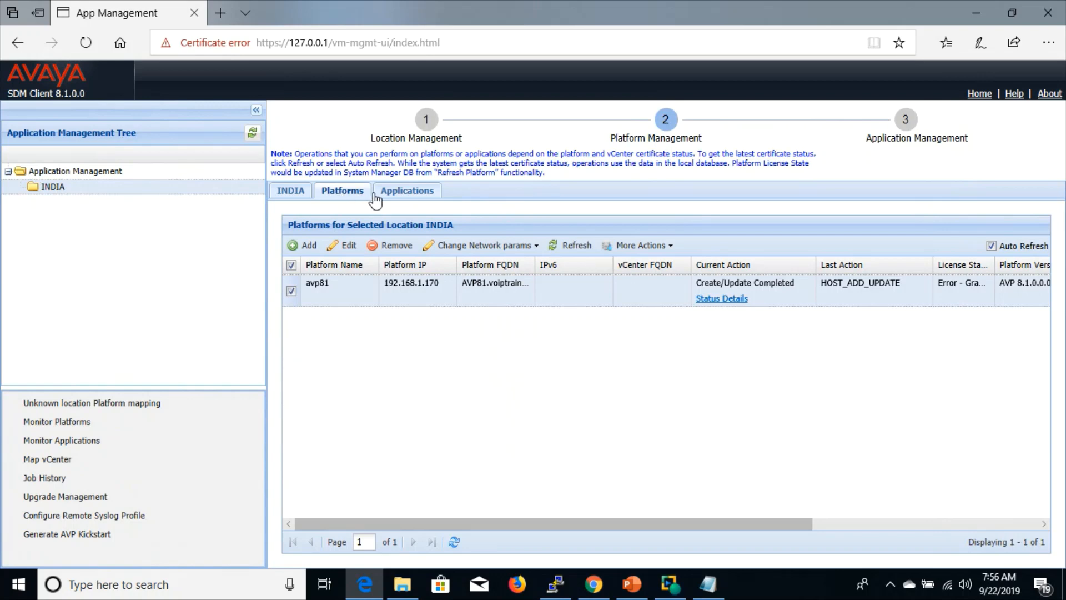
Open INDIA's applications, look at the deployment form with INDIA preselected, and close it without entries
left_click(399, 198)
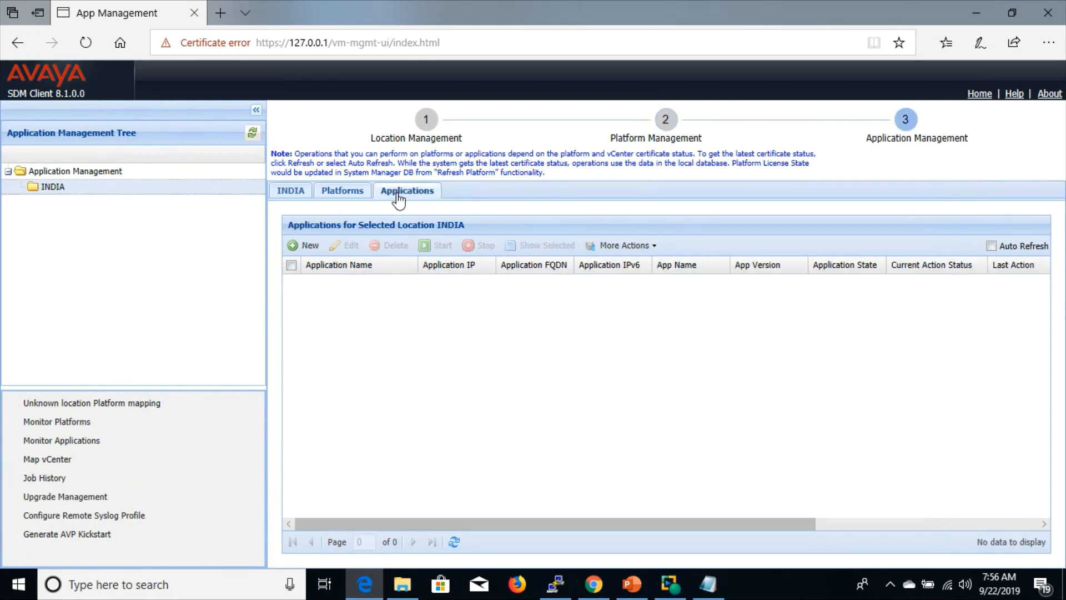
left_click(304, 247)
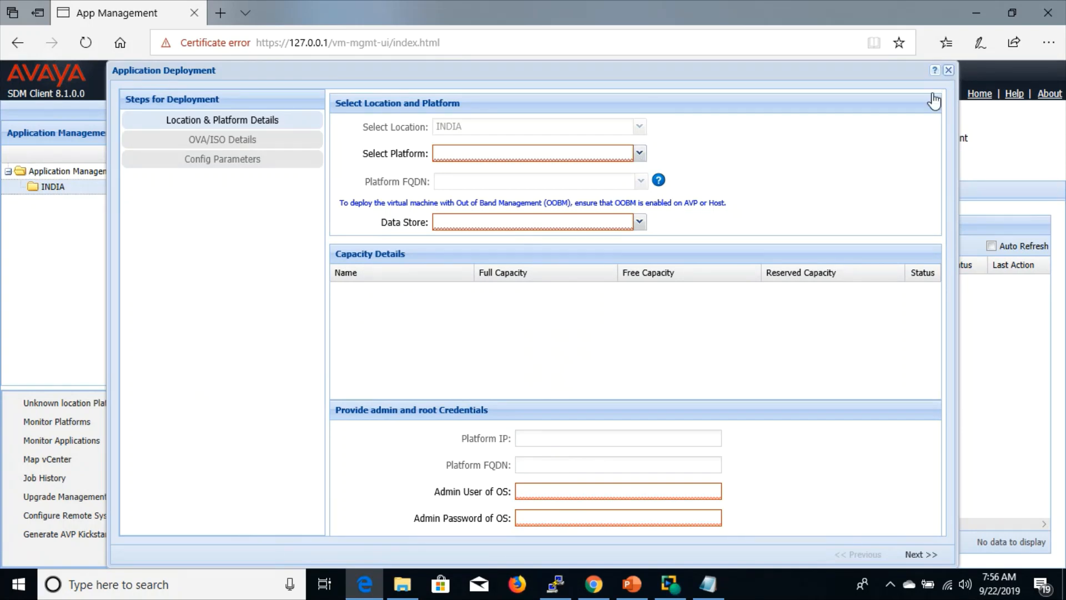
left_click(948, 70)
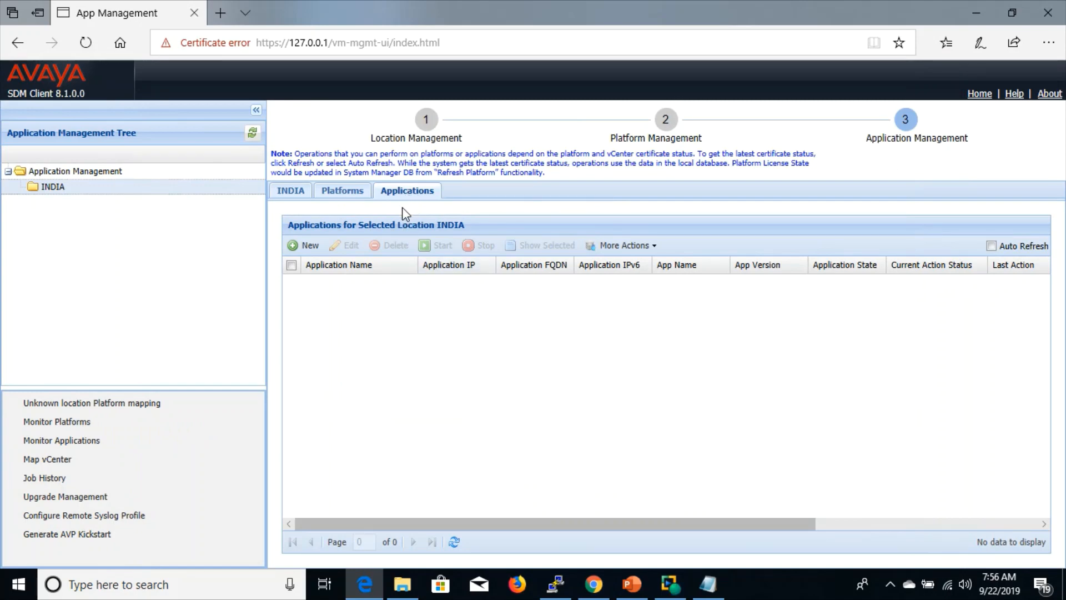
Start a new application deployment for INDIA, select the avp81 platform, and continue to the OVA details
left_click(354, 192)
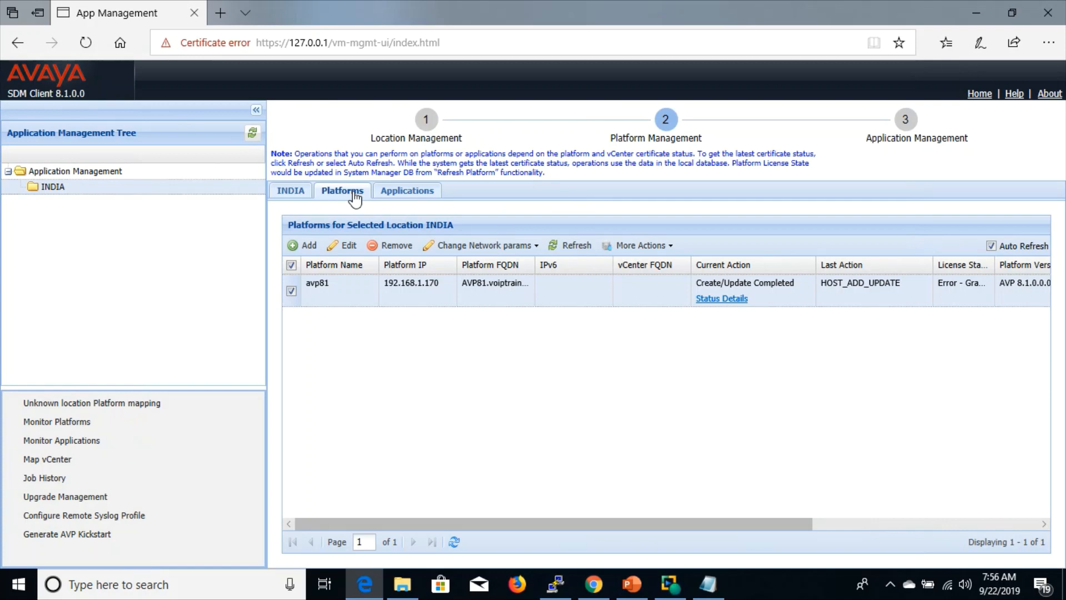
left_click(419, 197)
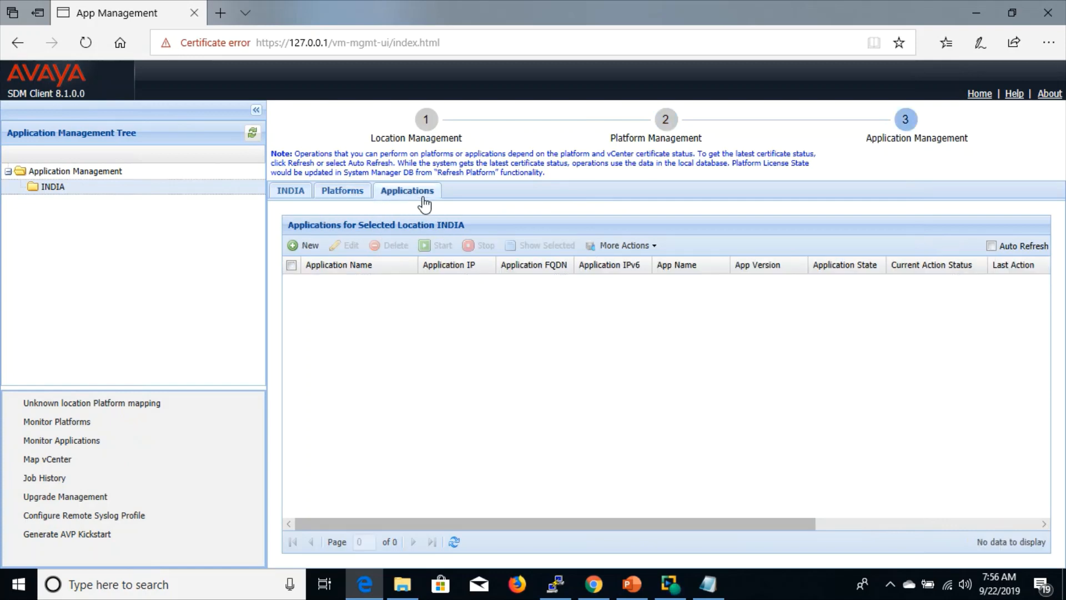
left_click(303, 255)
left_click(639, 154)
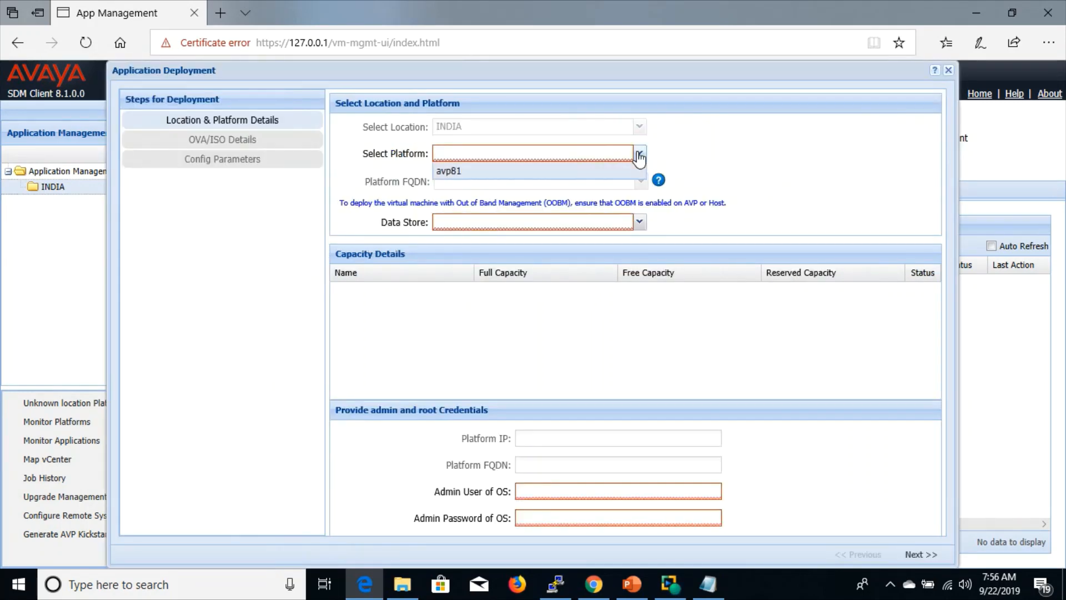
left_click(554, 171)
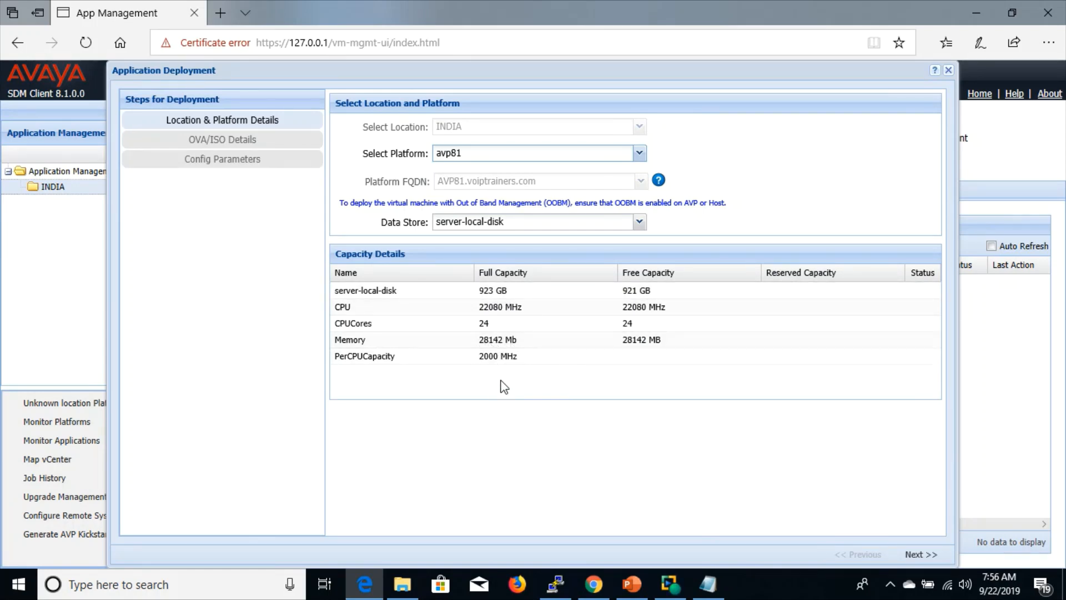
left_click(934, 555)
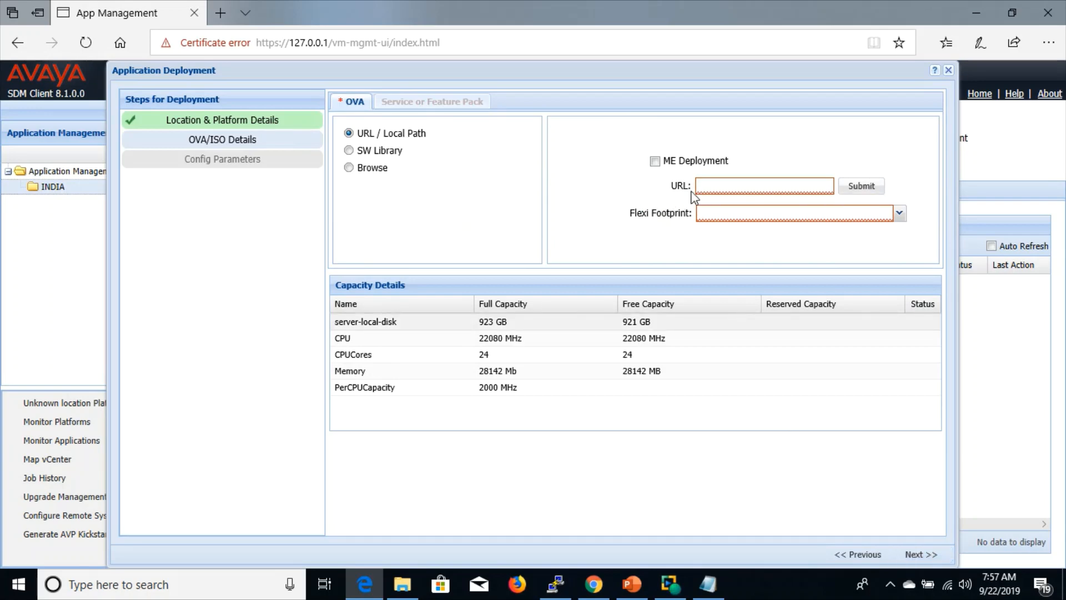
In File Explorer, find AVPU-8.1.0.0.0.06-e65-127_OVF10.ova in the Seagate drive's Avaya Version 8.1 OVA folder and copy the folder path
left_click(721, 184)
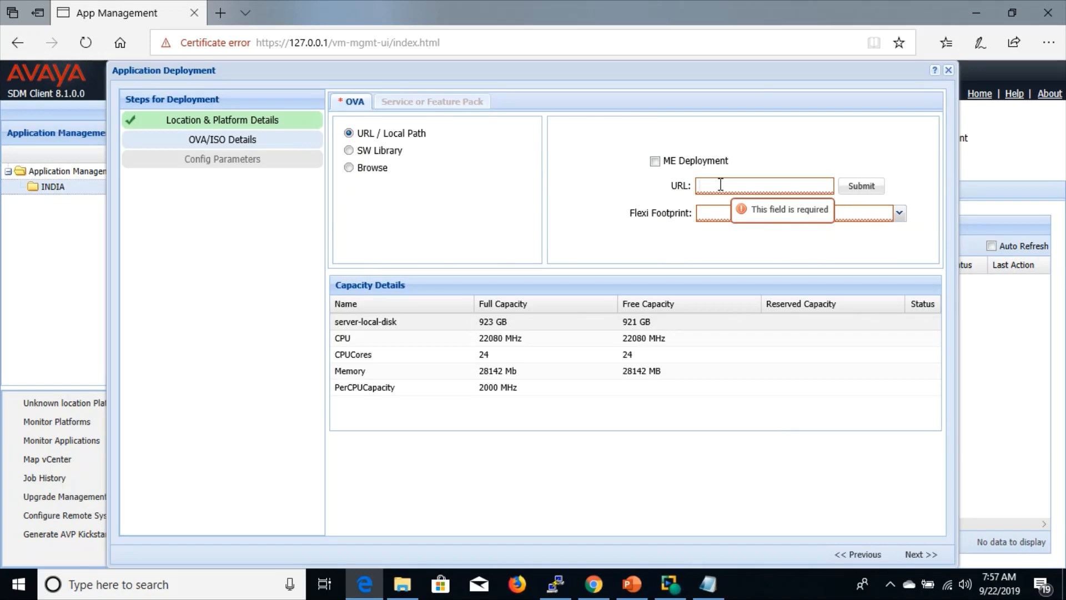
left_click(402, 584)
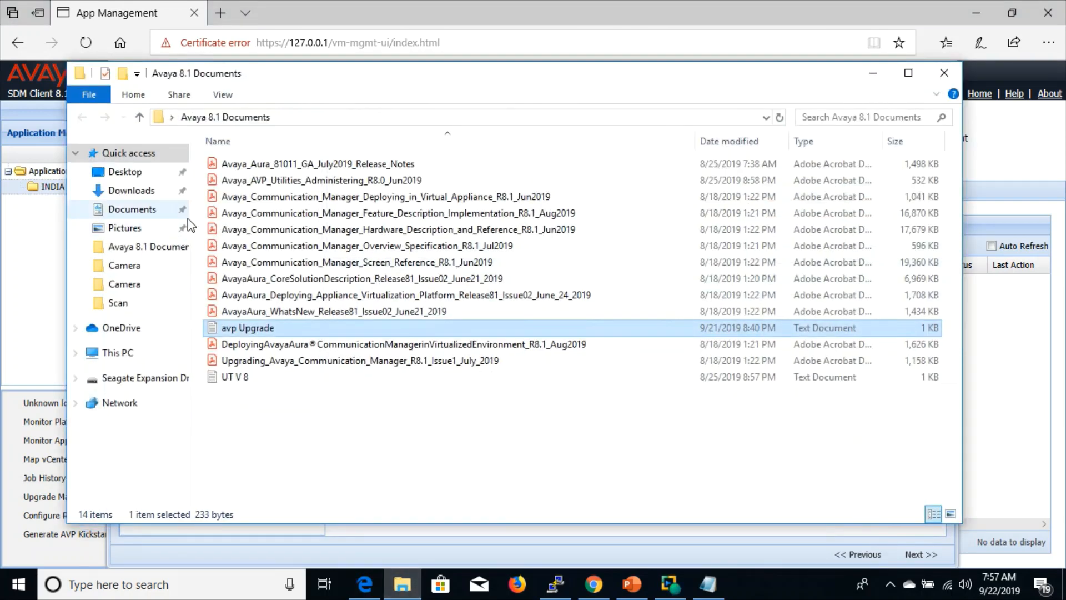
left_click(118, 378)
double_click(235, 170)
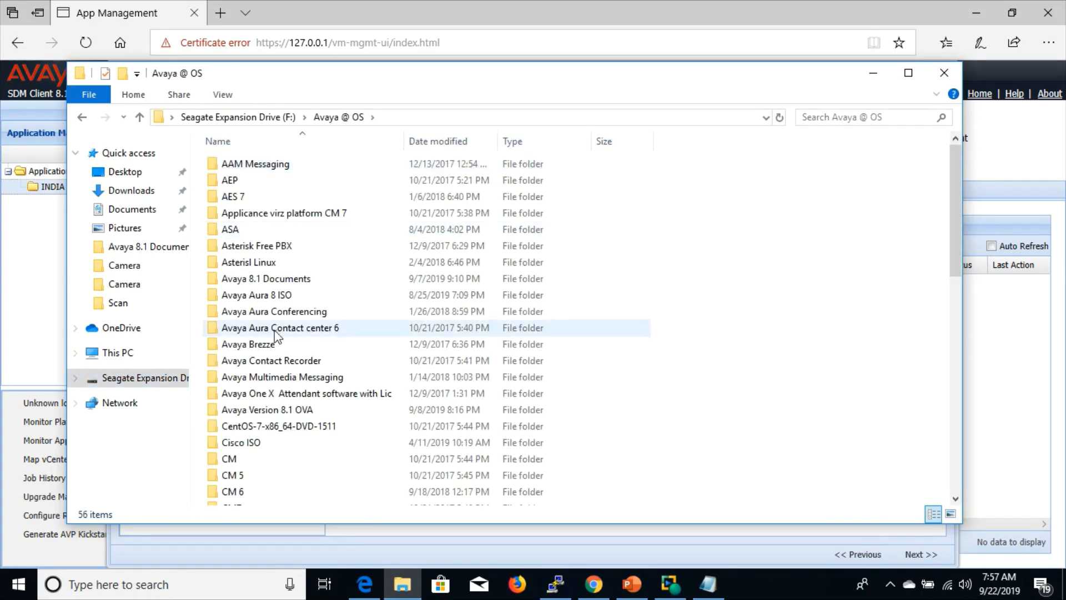
left_click(296, 412)
double_click(296, 412)
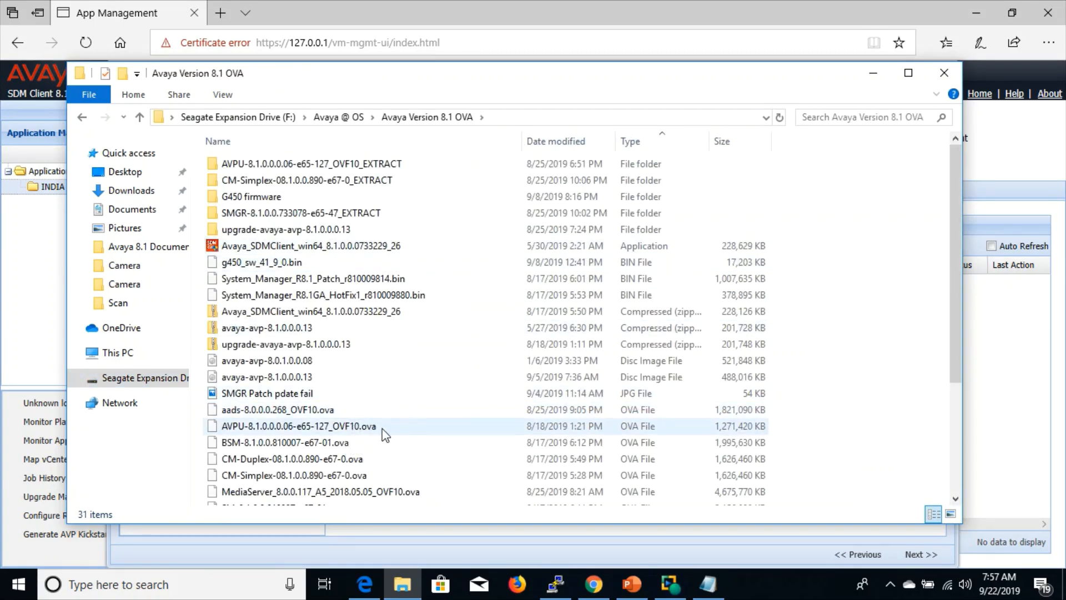
left_click(322, 428)
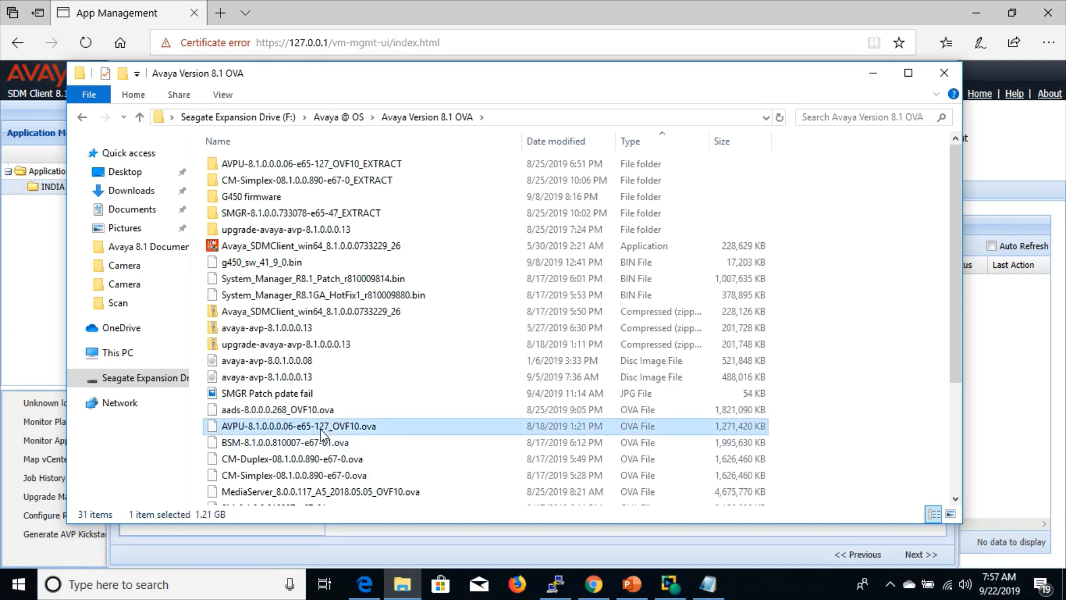
left_click(505, 118)
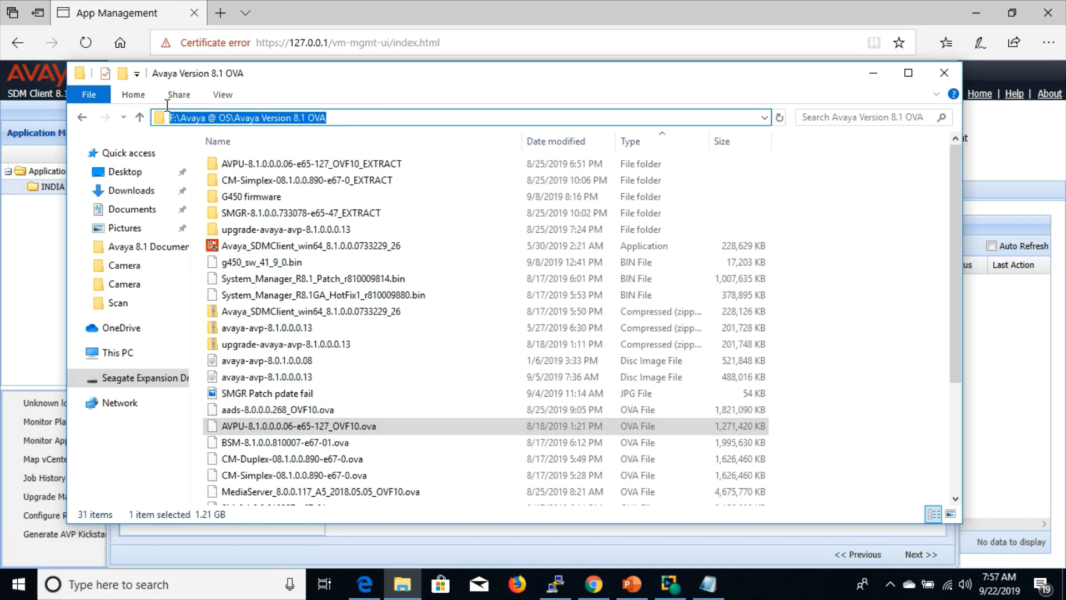
Back in the deployment form, paste F:\Avaya @ OS\Avaya Version 8.1 OVA as the OVA URL and add a trailing backslash
left_click(1005, 257)
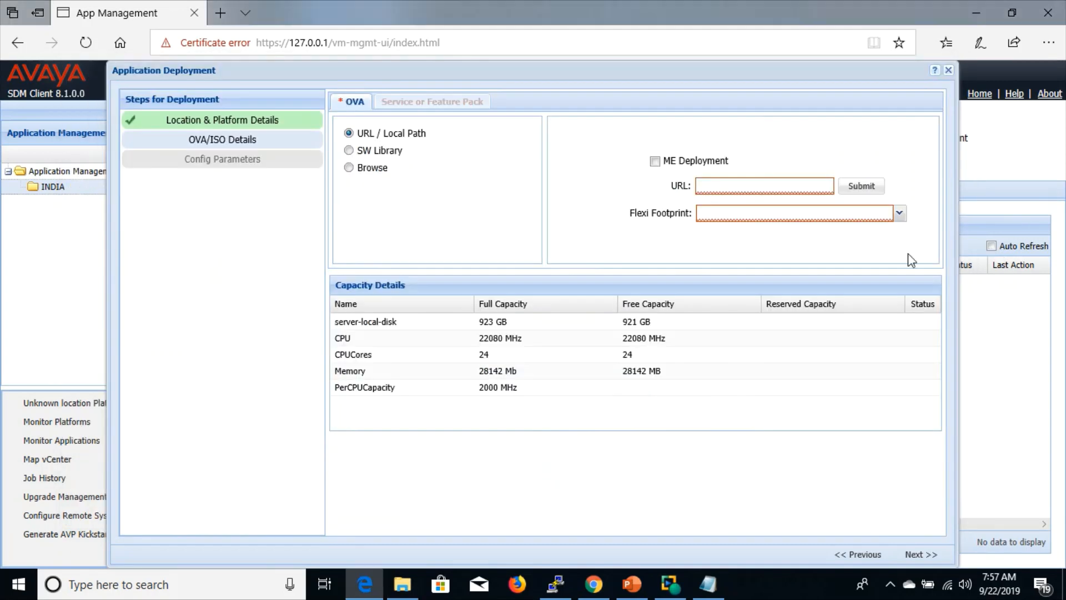
left_click(766, 186)
key("ctrl+v")
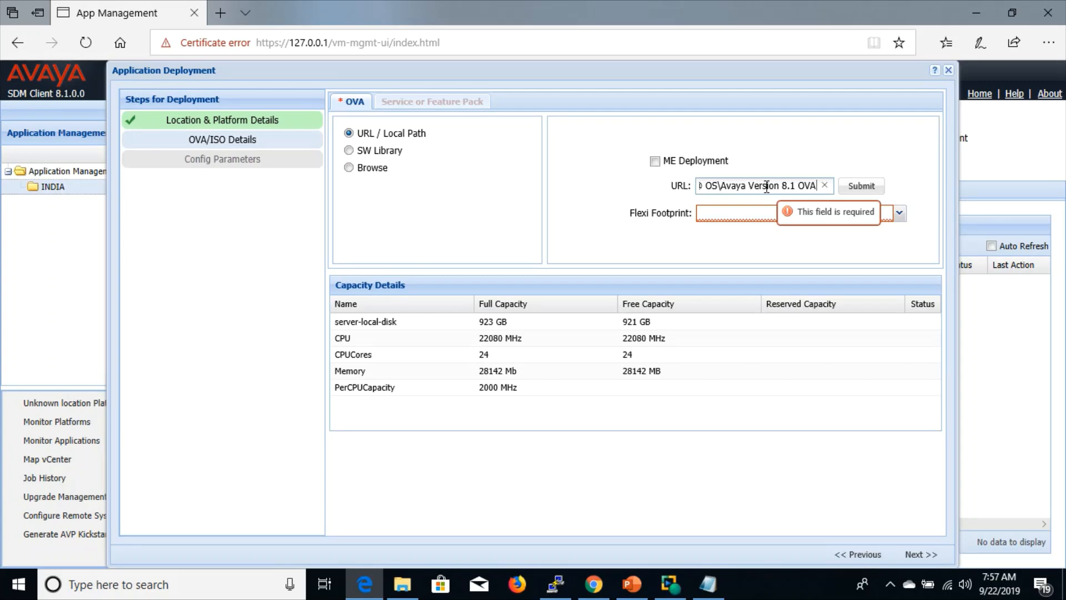
type("\\")
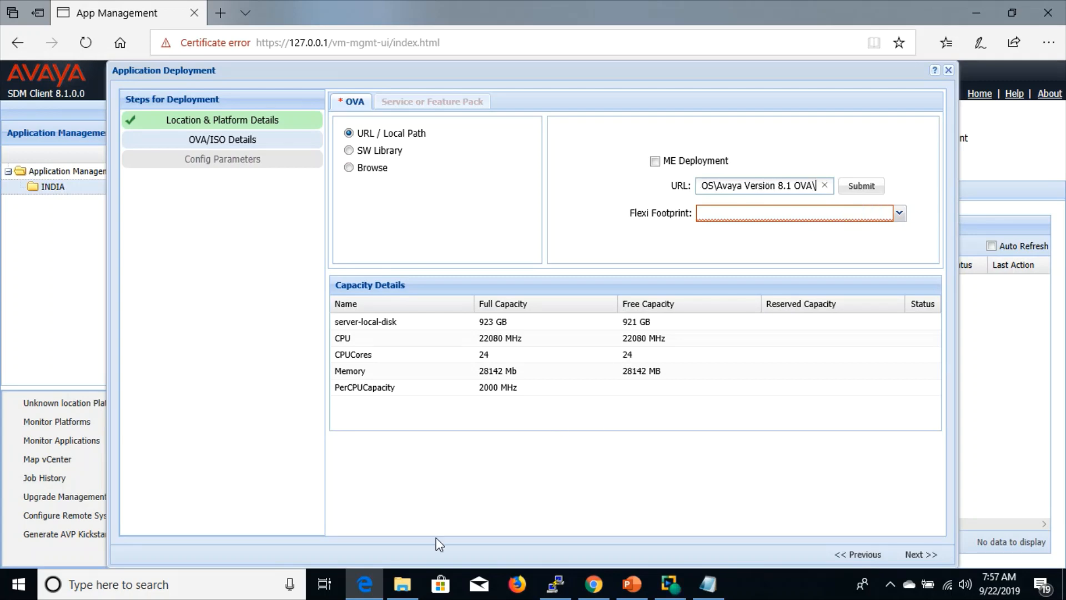
In File Explorer, copy the full file name AVPU-8.1.0.0.0.06-e65-127_OVF10.ova without renaming the file, and minimize the window
left_click(402, 583)
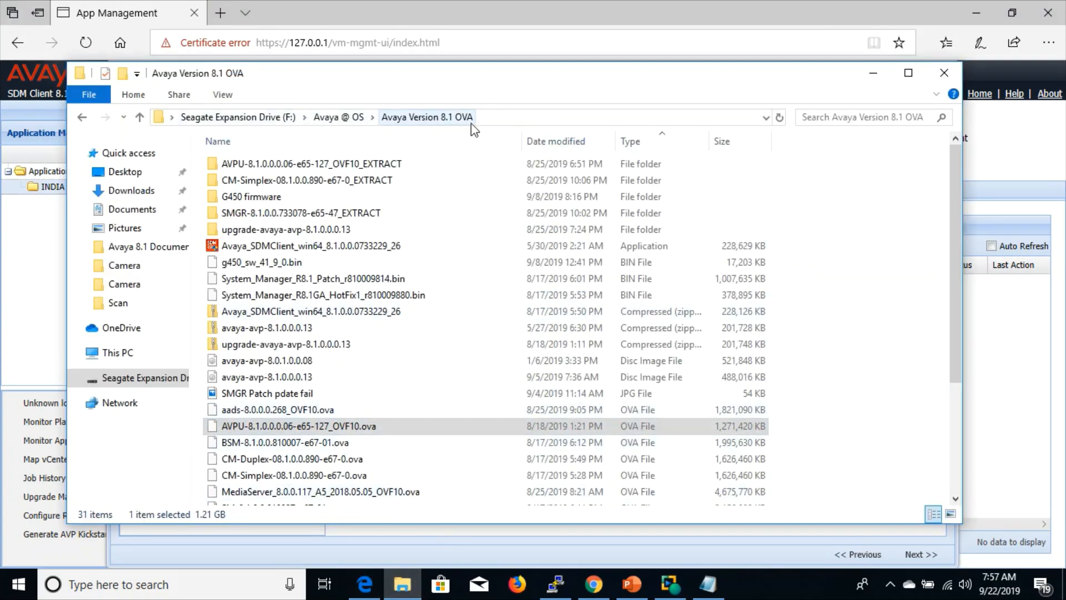
left_click(488, 116)
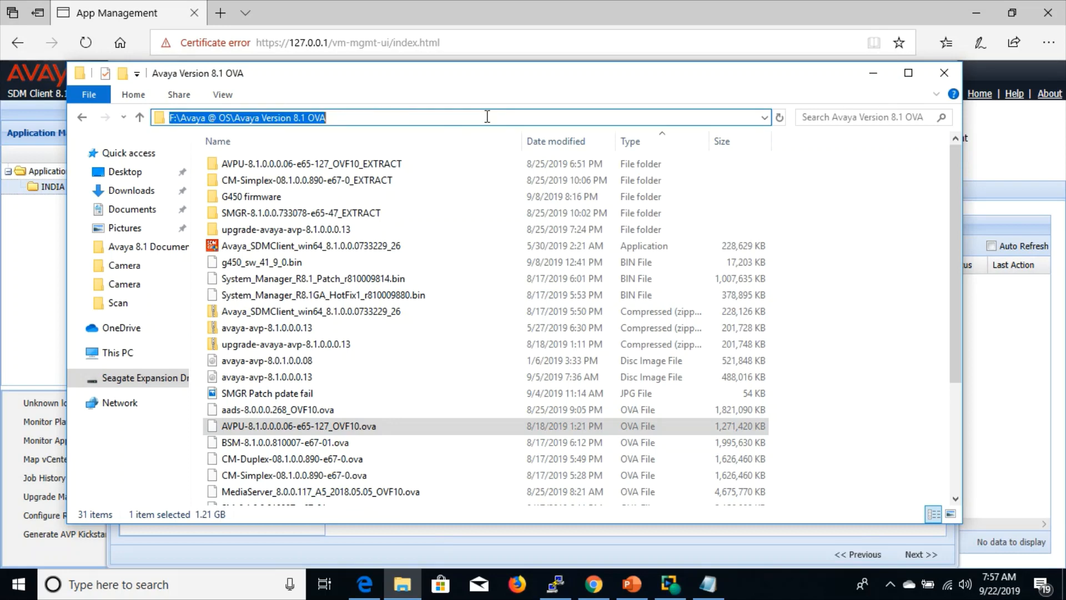
left_click(355, 428)
right_click(356, 430)
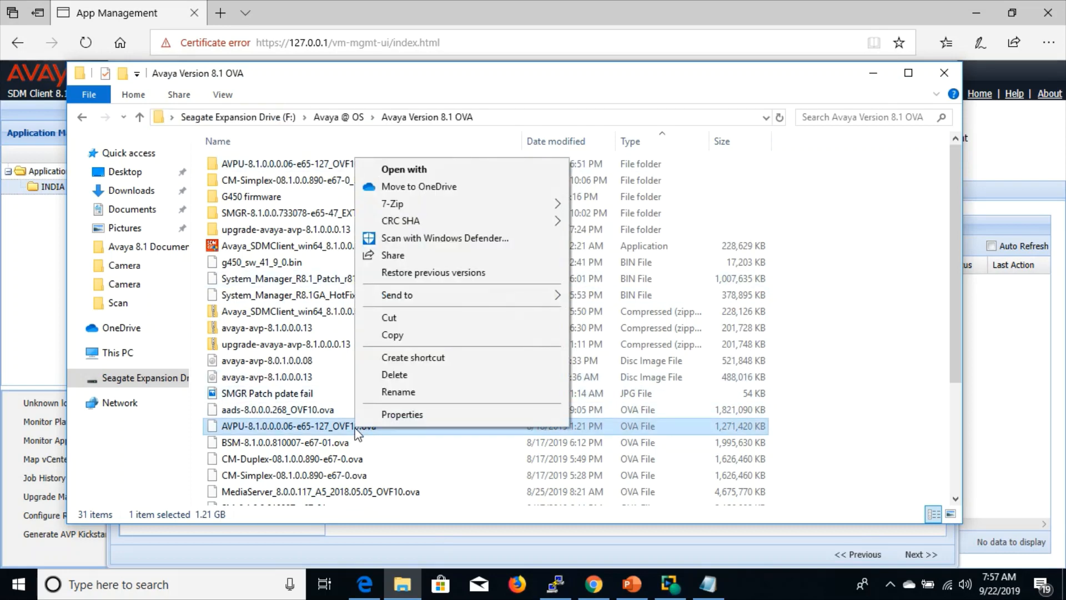
left_click(411, 395)
left_click_drag(383, 431, 216, 431)
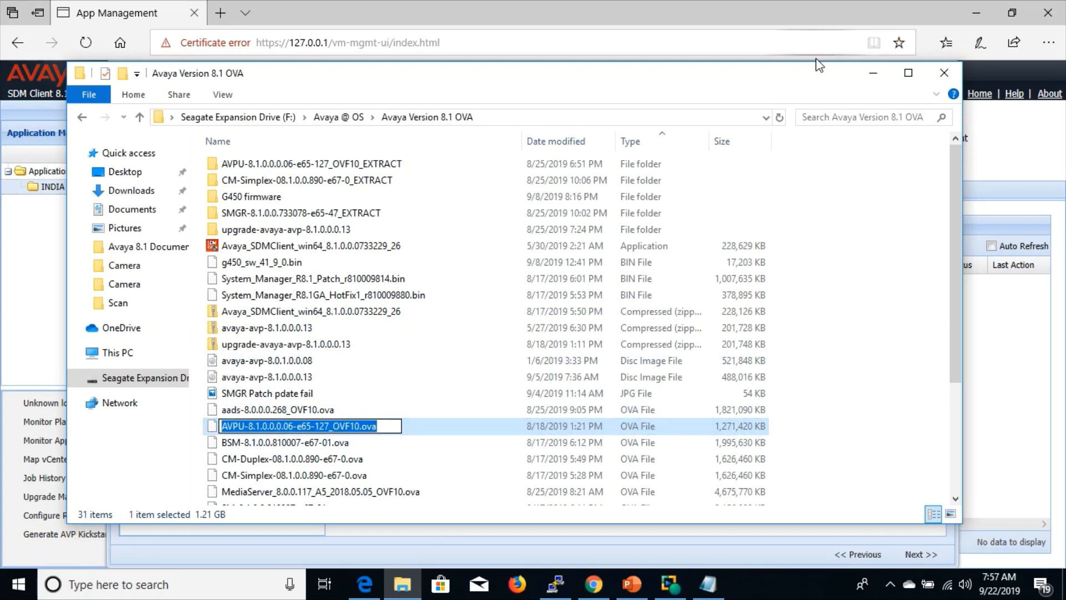
left_click(887, 81)
Append AVPU-8.1.0.0.0.06-e65-127_OVF10.ova to the OVA URL, submit it, and continue to the configuration parameters
left_click(823, 190)
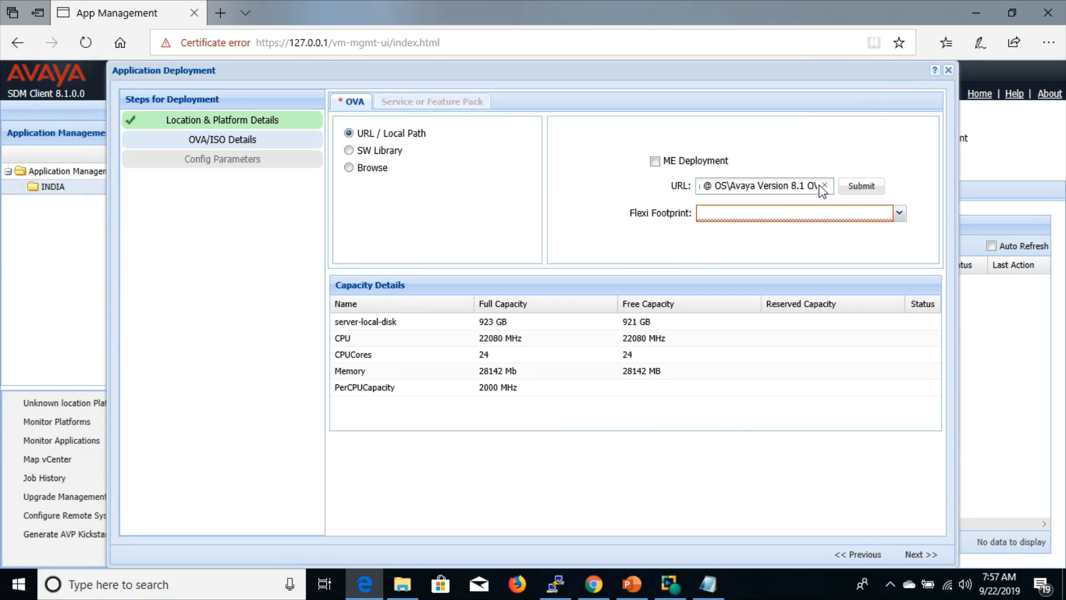
key("End")
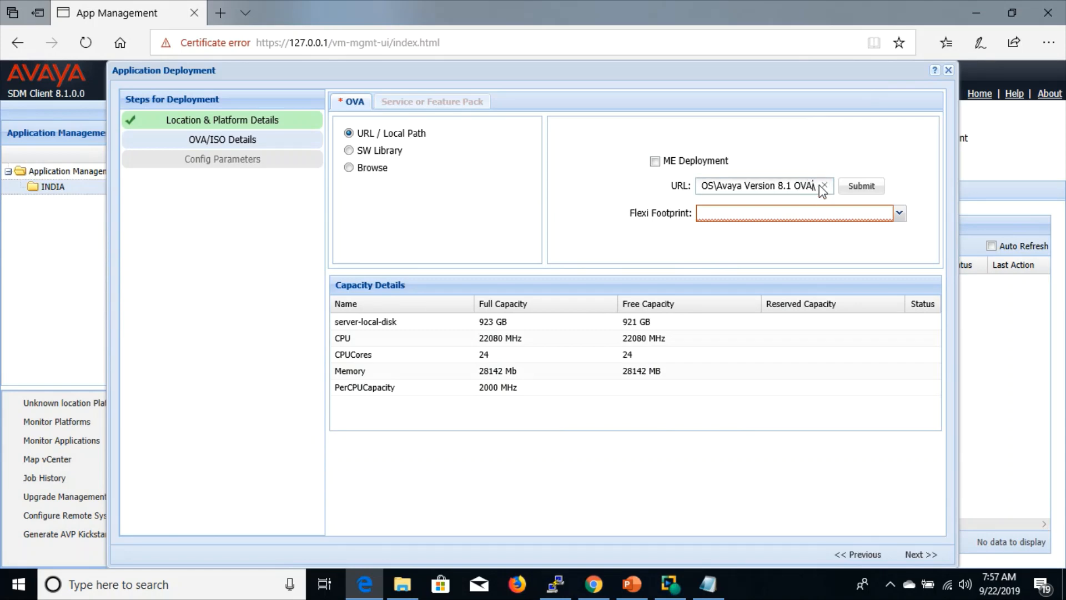
key("ctrl+v")
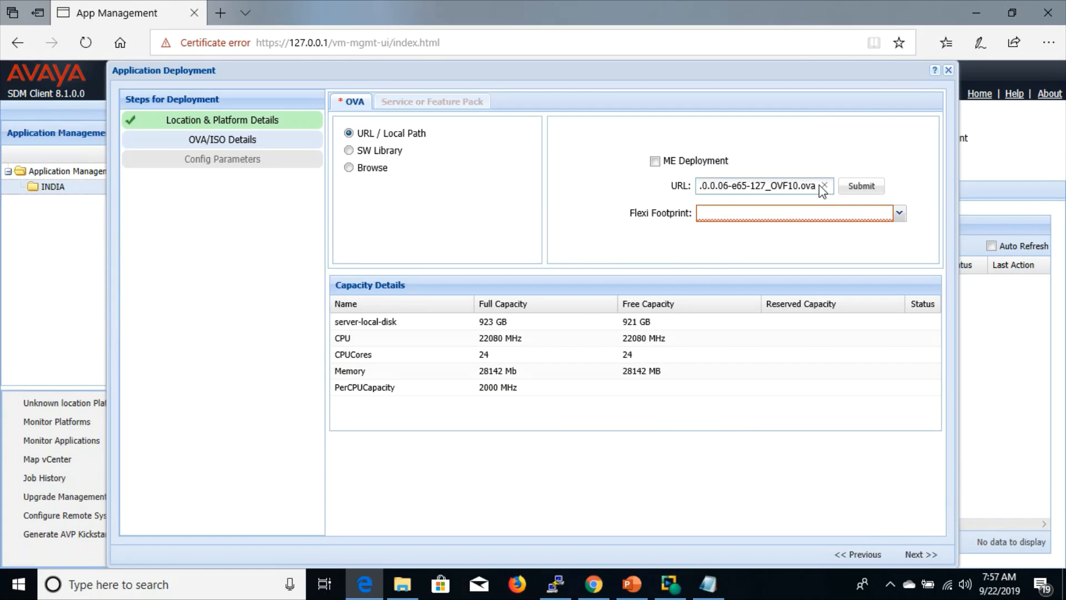
left_click(865, 192)
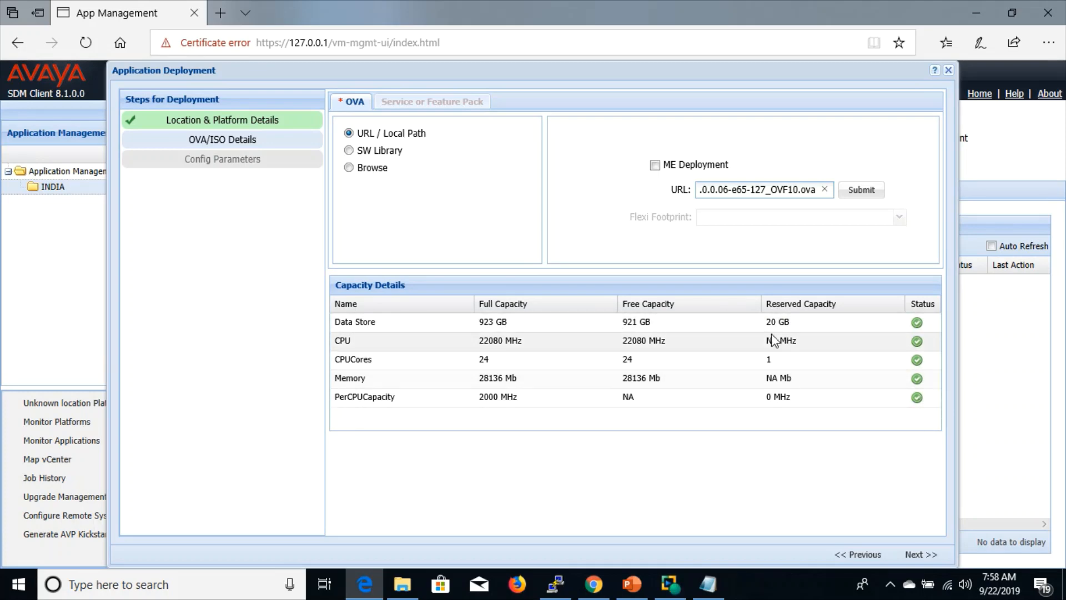
left_click(921, 555)
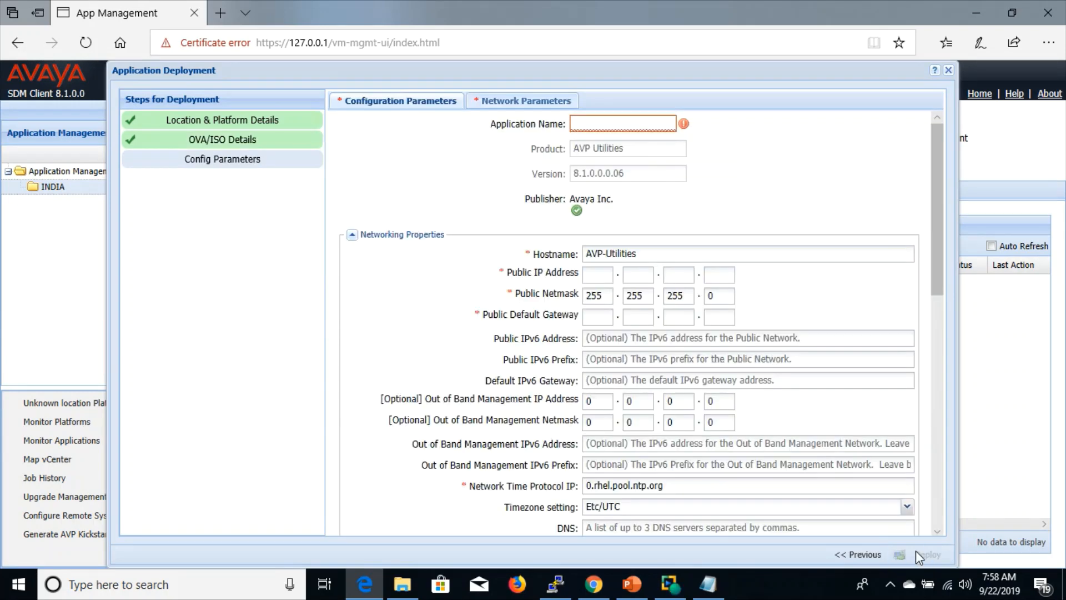
Set the application name of the AVP Utilities deployment to utility
left_click(619, 125)
type("aut")
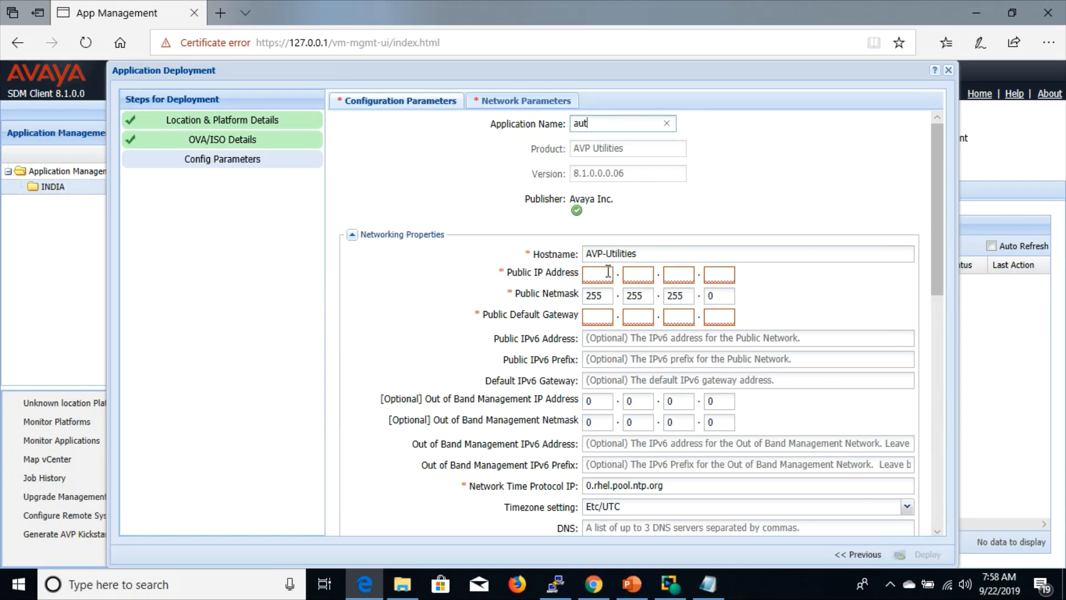
left_click_drag(641, 253, 576, 257)
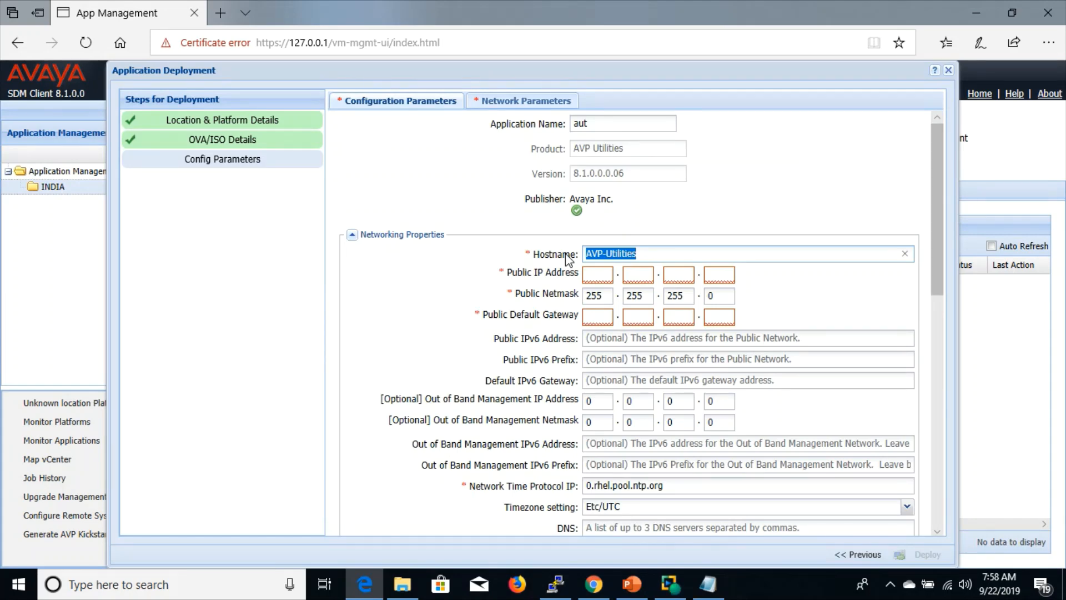
left_click_drag(600, 123, 560, 129)
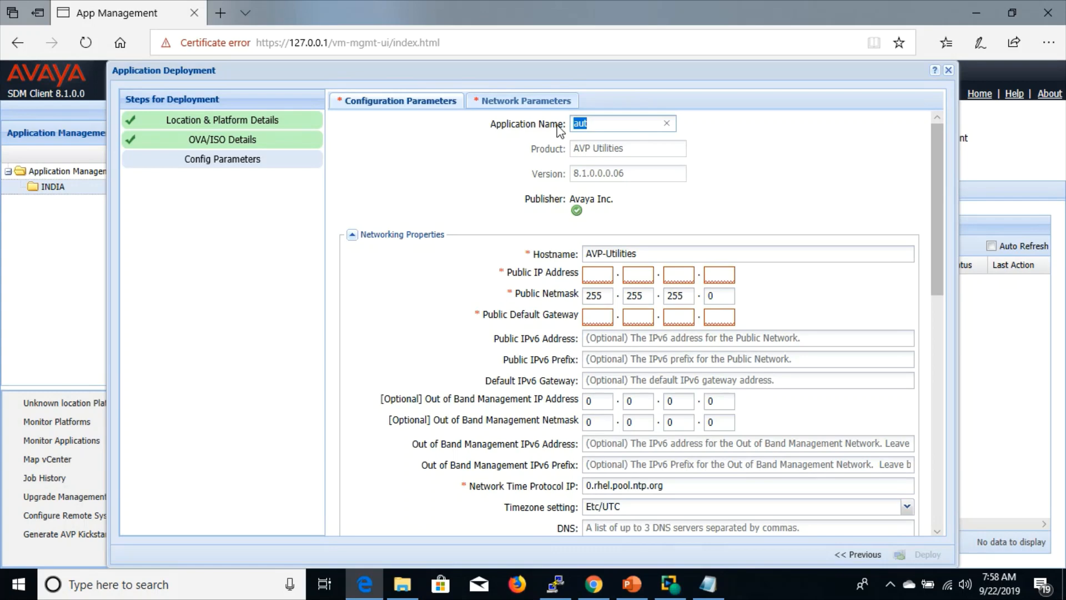
type("t")
key("BackSpace")
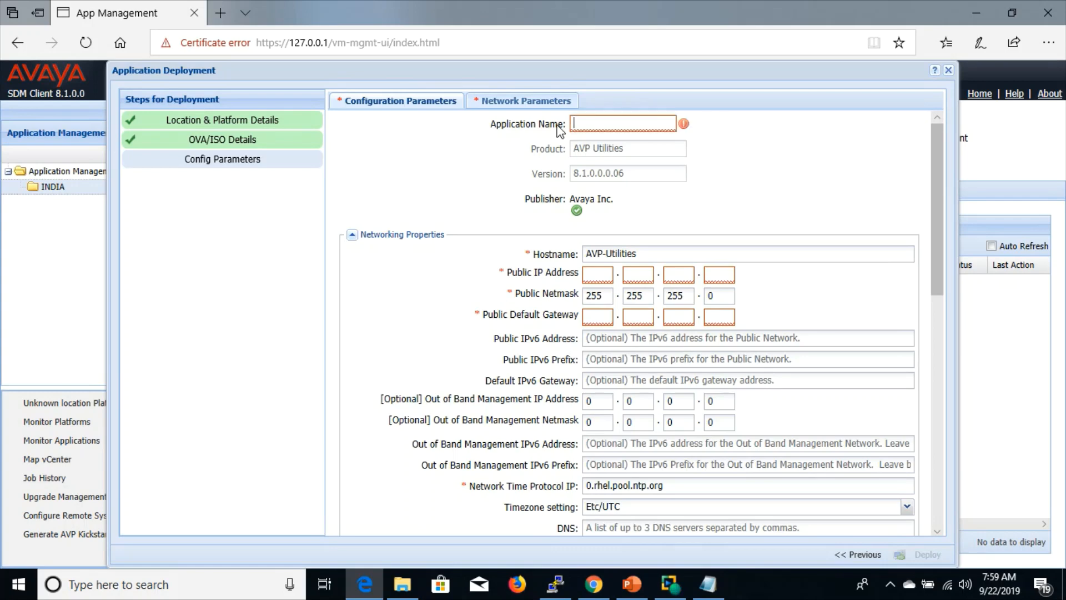
type("utility")
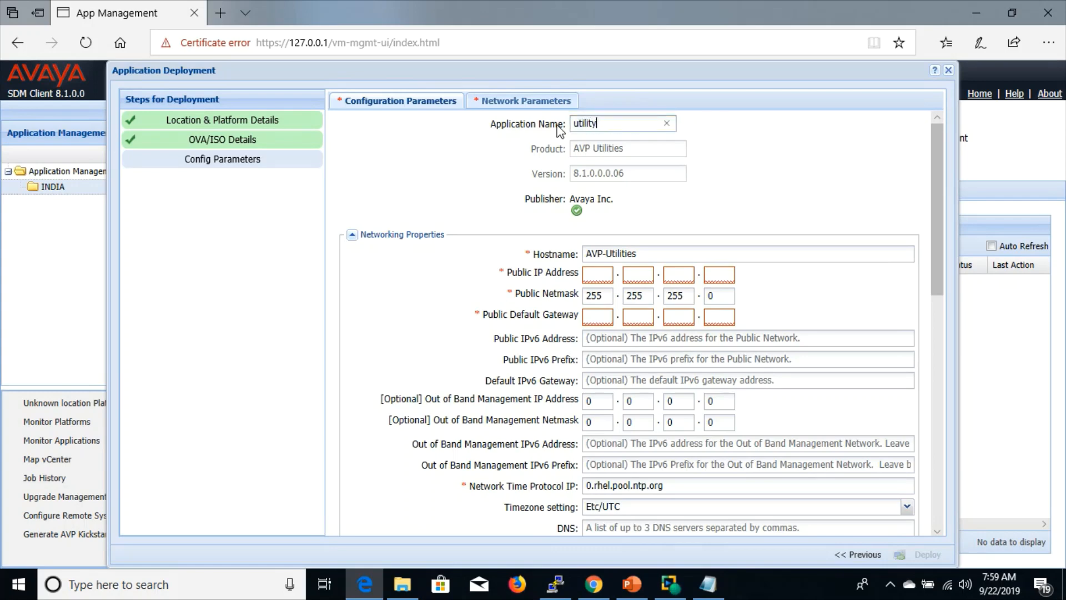
Replace the default hostname in the networking properties with utility
left_click(642, 253)
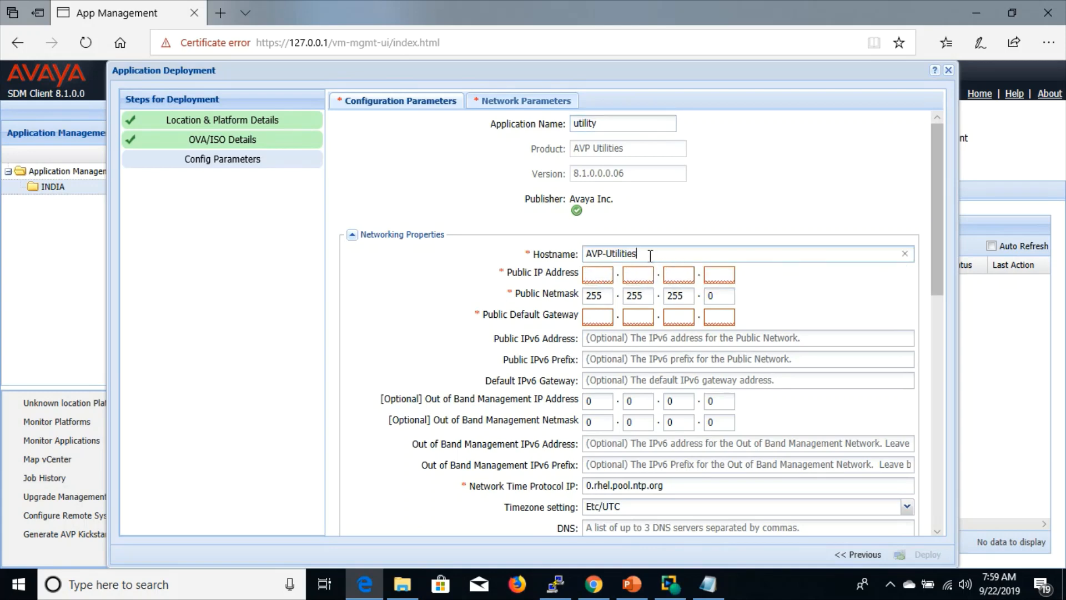
key("BackSpace")
key("BackSpace")
key("BackSpace")
key("BackSpace")
key("BackSpace")
key("BackSpace")
key("BackSpace")
key("BackSpace")
key("BackSpace")
key("BackSpace")
key("BackSpace")
key("BackSpace")
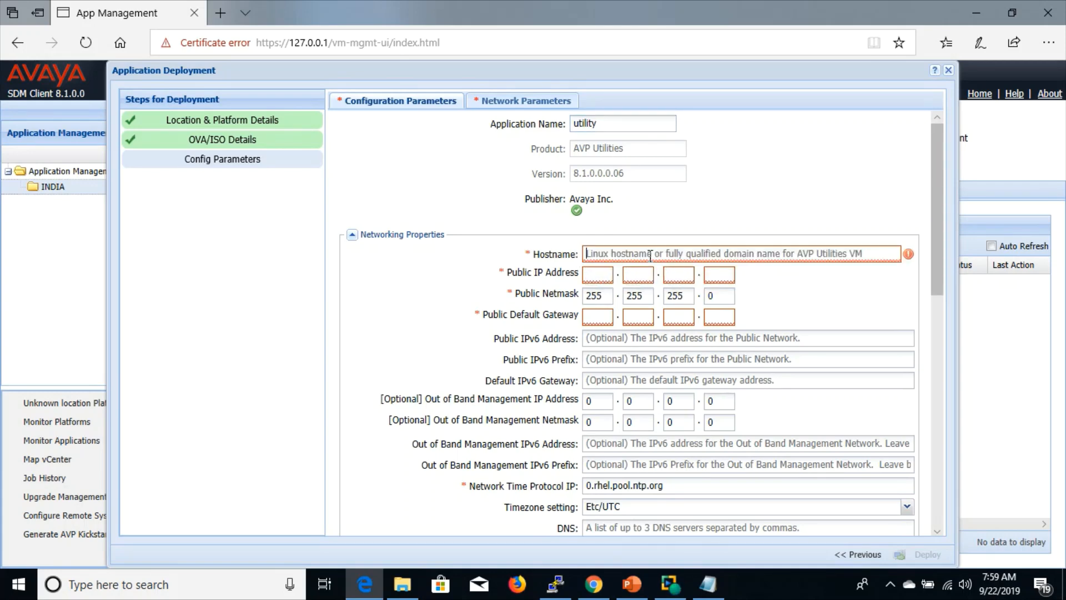
type("utility")
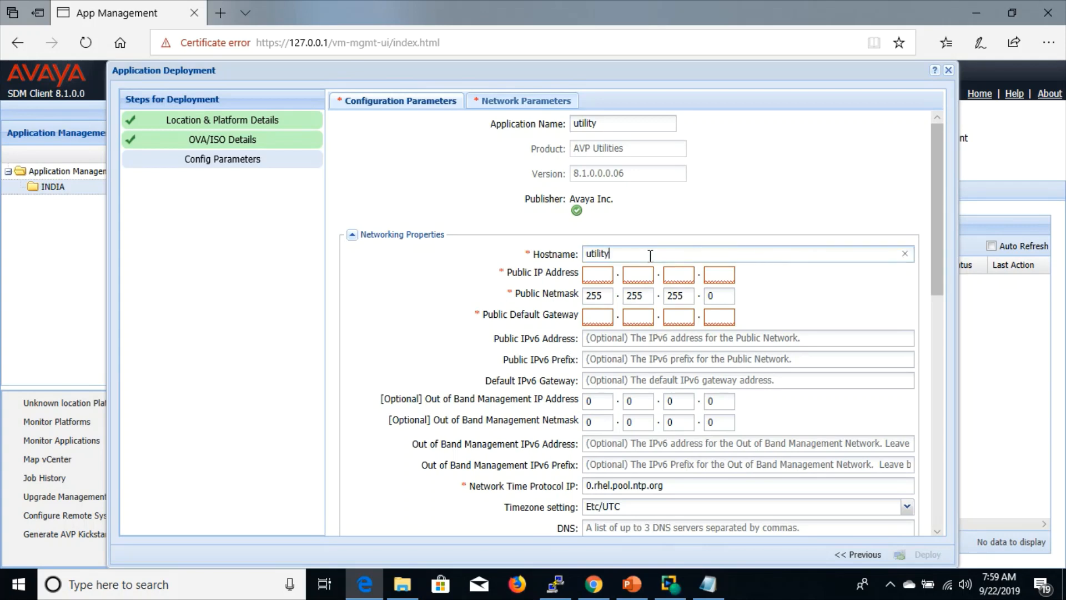
Set the public IP address of the AVP Utilities deployment to 192.168.1.171
left_click(600, 276)
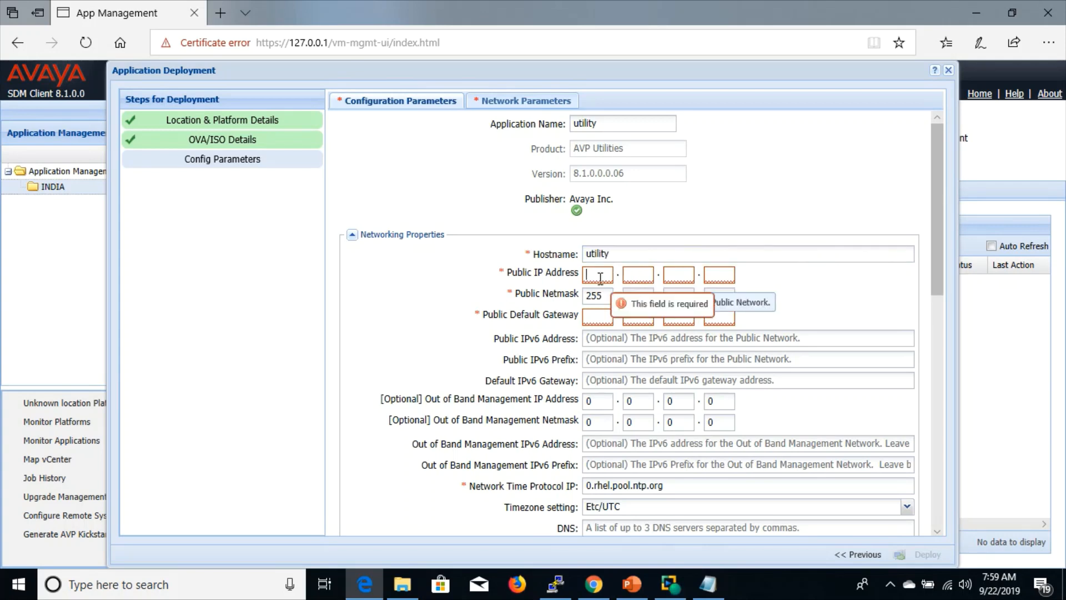
type("192..168.")
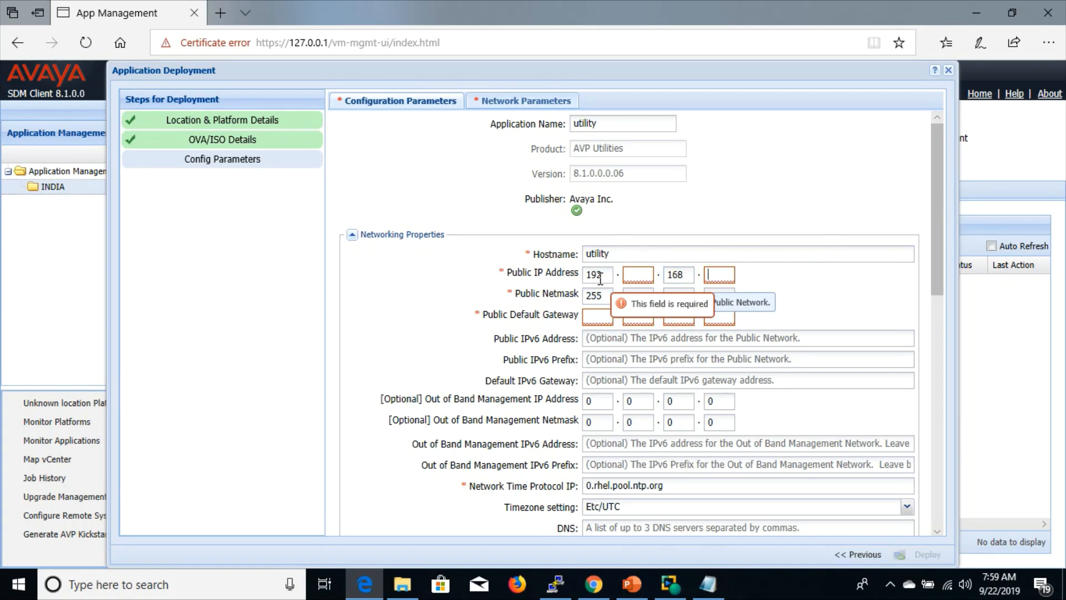
type("1")
left_click(633, 276)
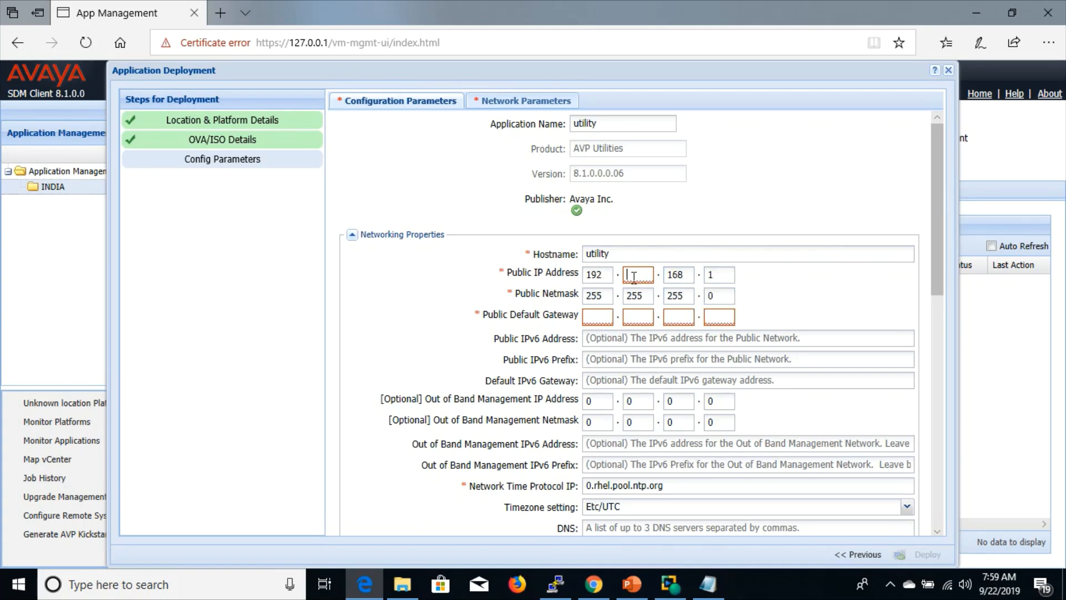
type("168.")
type("1")
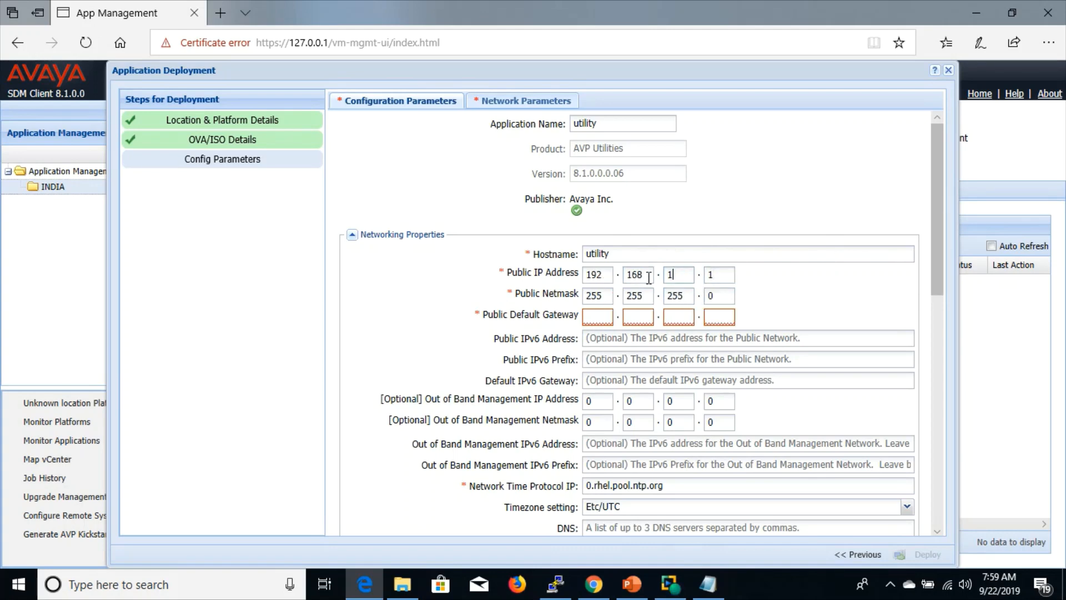
left_click(725, 276)
left_click(556, 583)
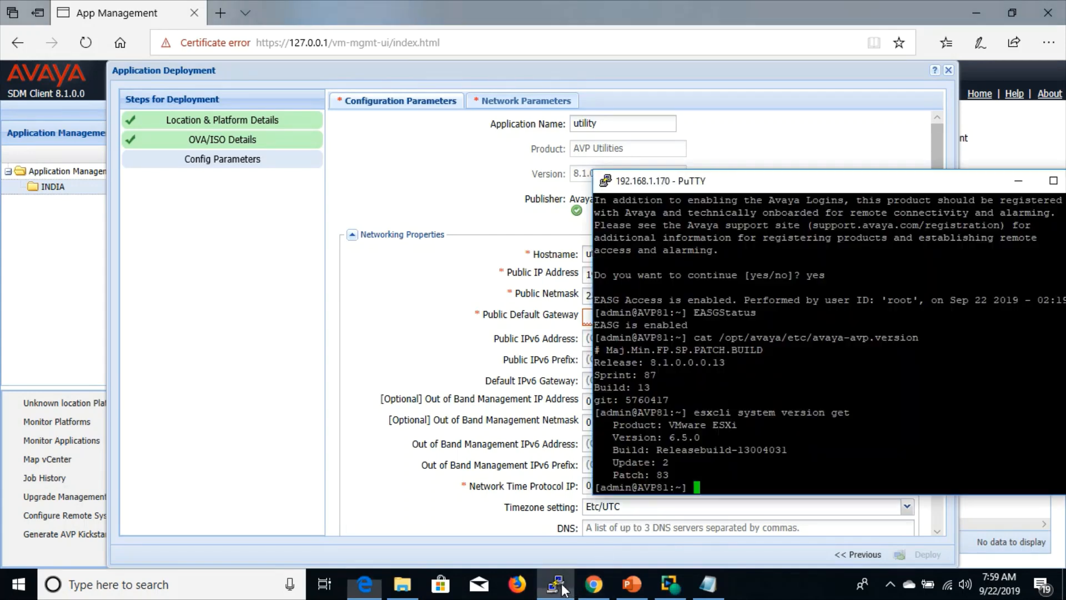
left_click(557, 584)
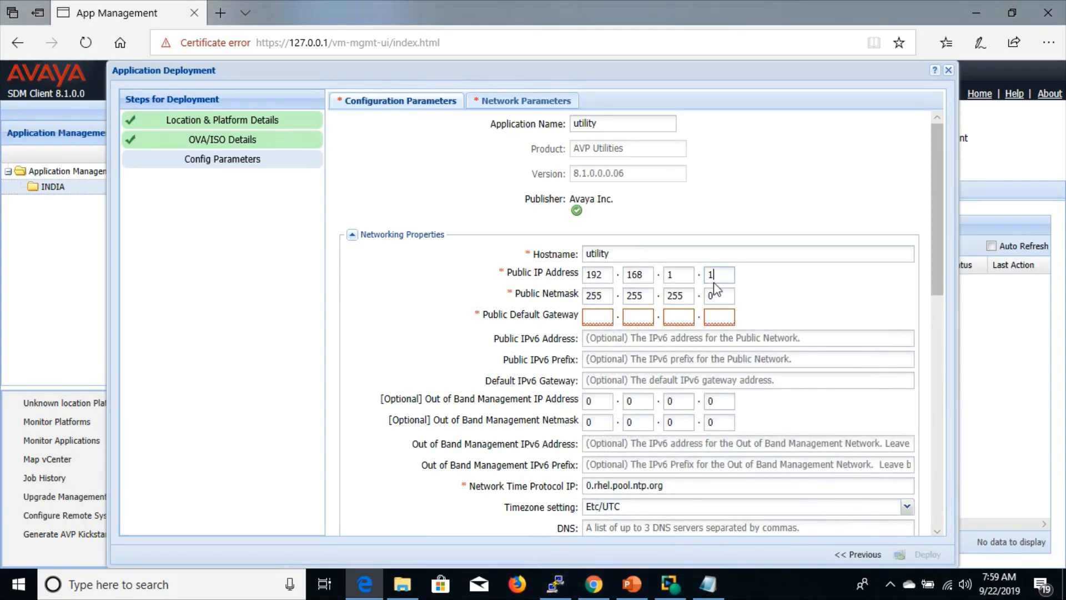
type("171")
Set the public default gateway in the networking properties to 192.168.1.1
left_click(586, 317)
type("192.1")
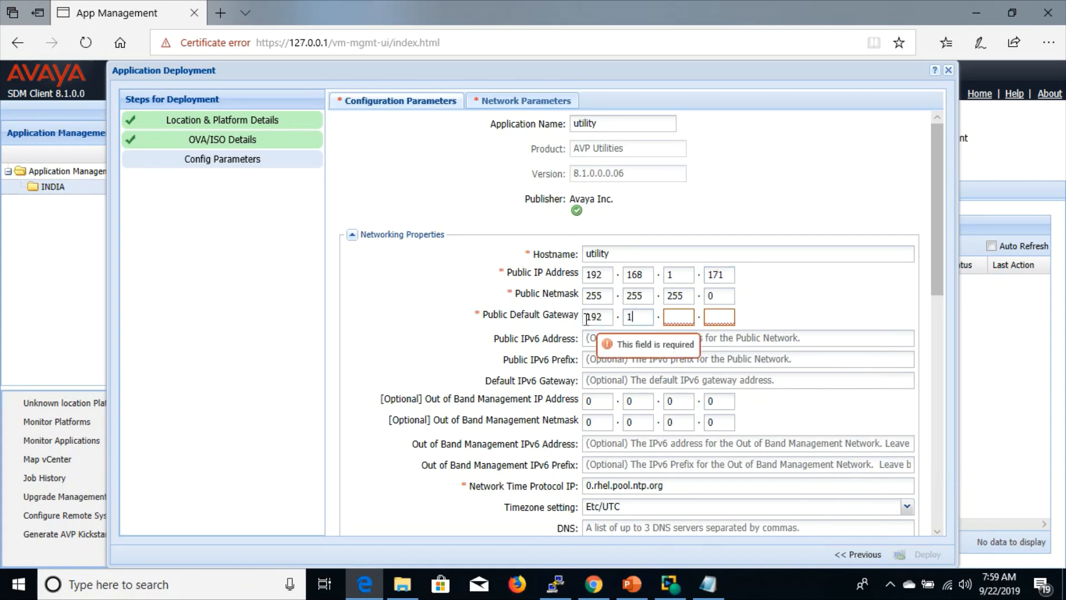
type("68.1.1")
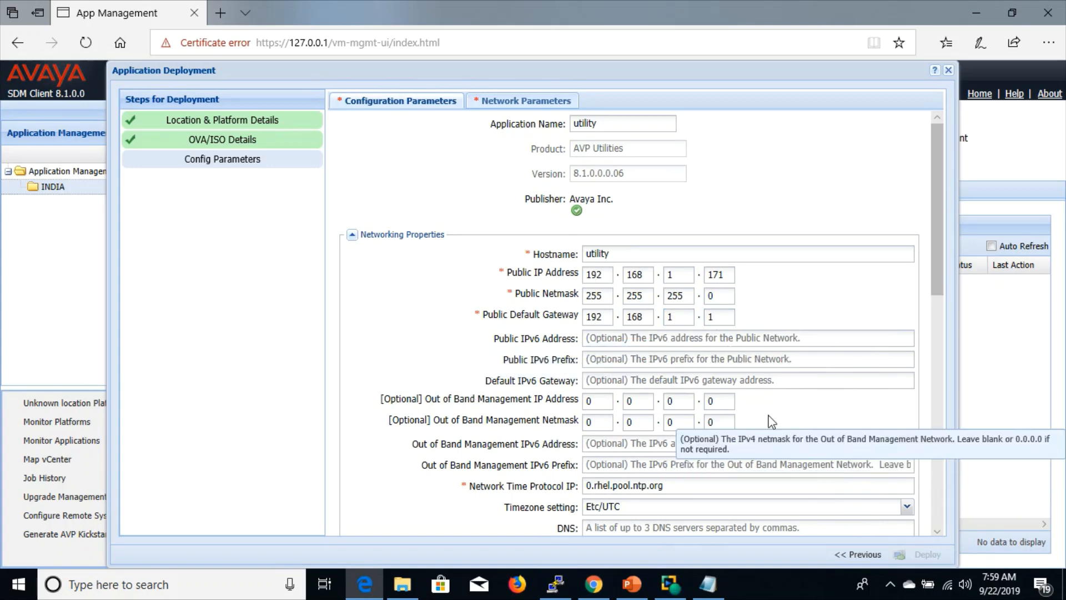
Set the primary System Manager IP address for application registration to 192.168.1.174
scroll(771, 422, "down", 5)
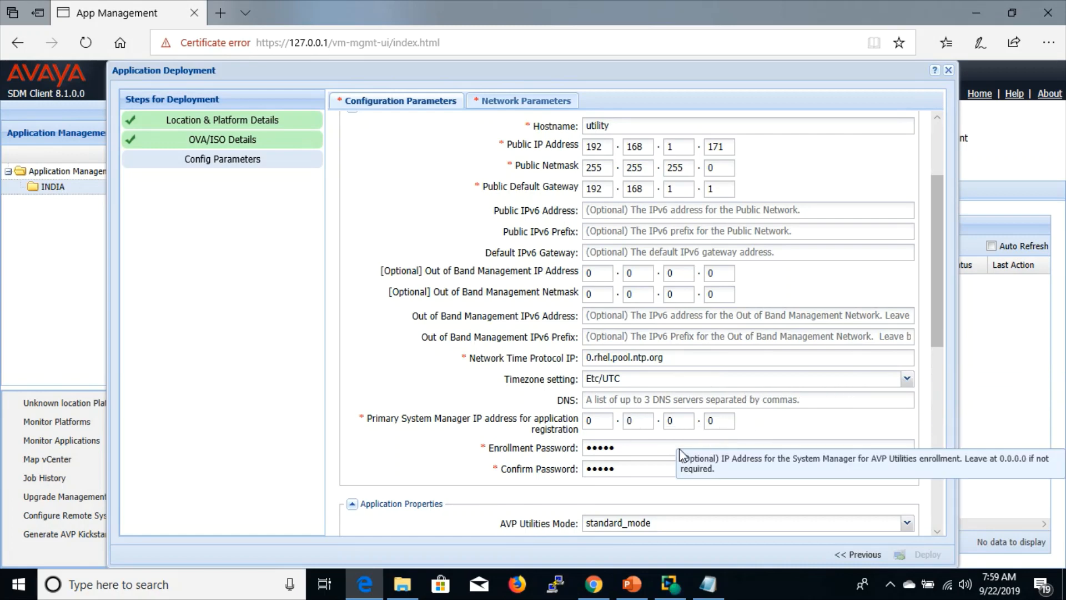
scroll(667, 444, "down", 1)
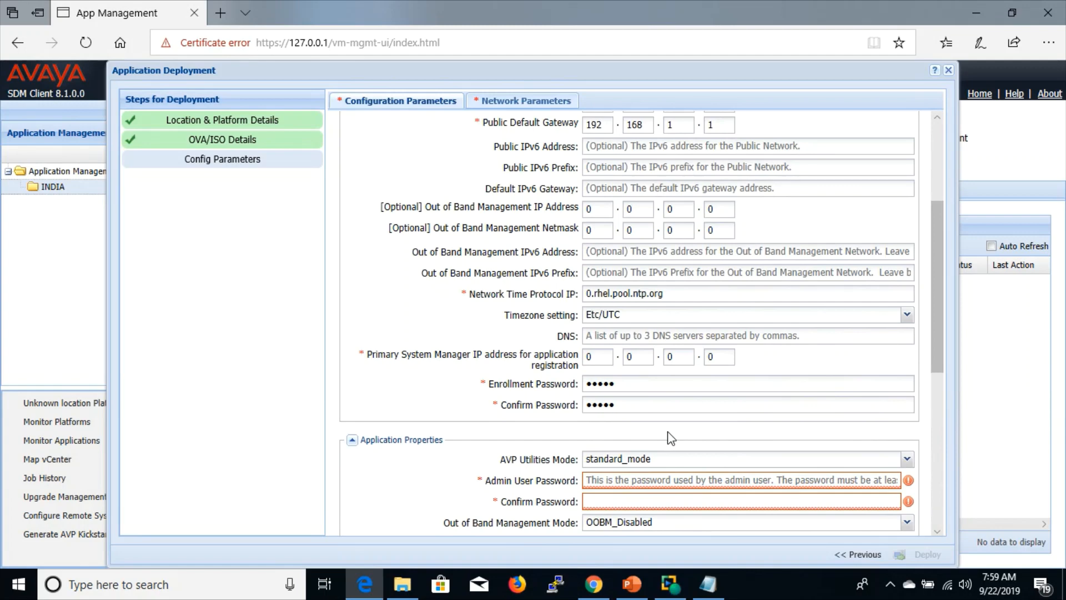
scroll(669, 437, "up", 1)
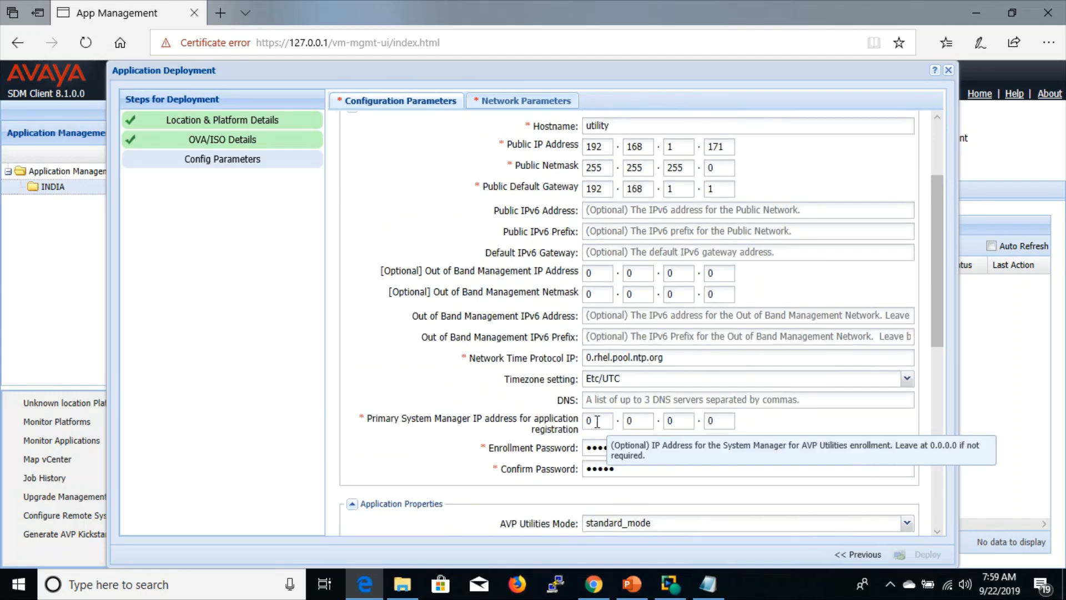
left_click(588, 421)
type("192.")
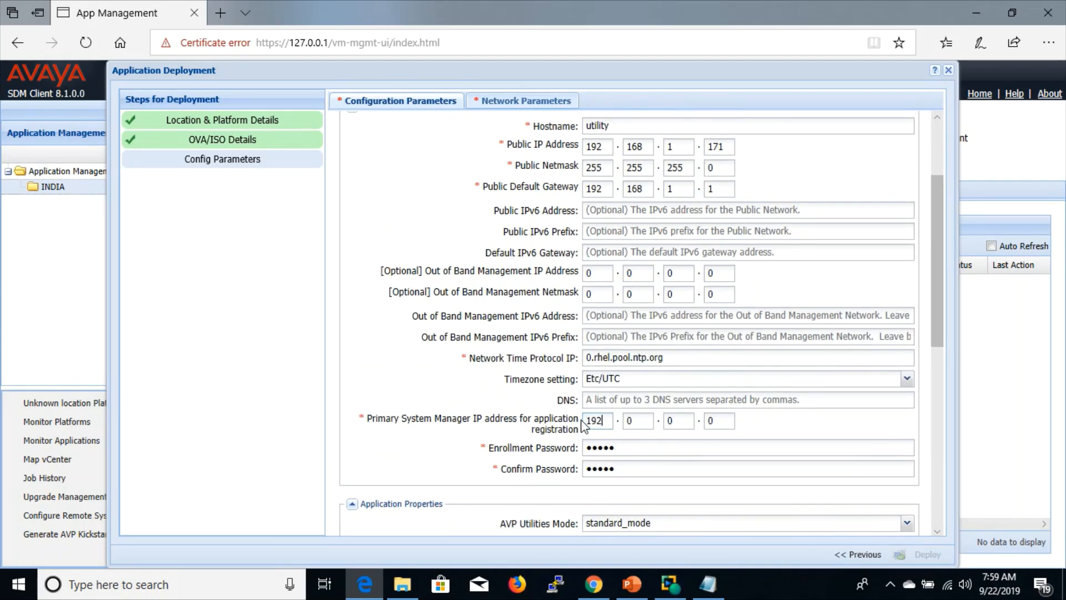
type("168.1")
left_click(716, 421)
key("BackSpace")
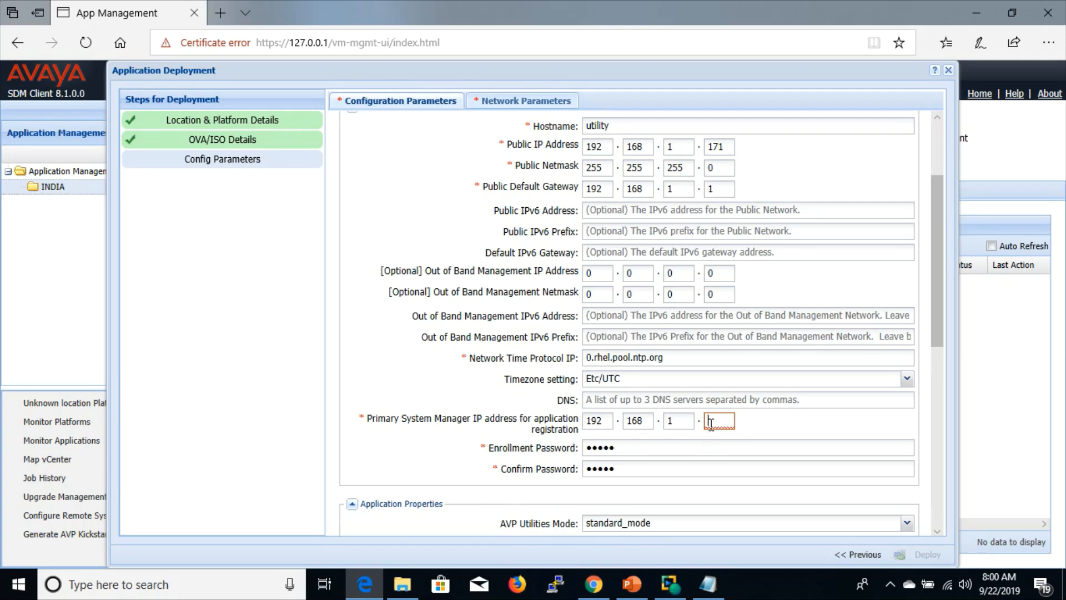
type("174")
Replace the default enrollment password with the System Manager enrollment password and enter the same password as confirmation
left_click_drag(624, 446, 529, 451)
type("•")
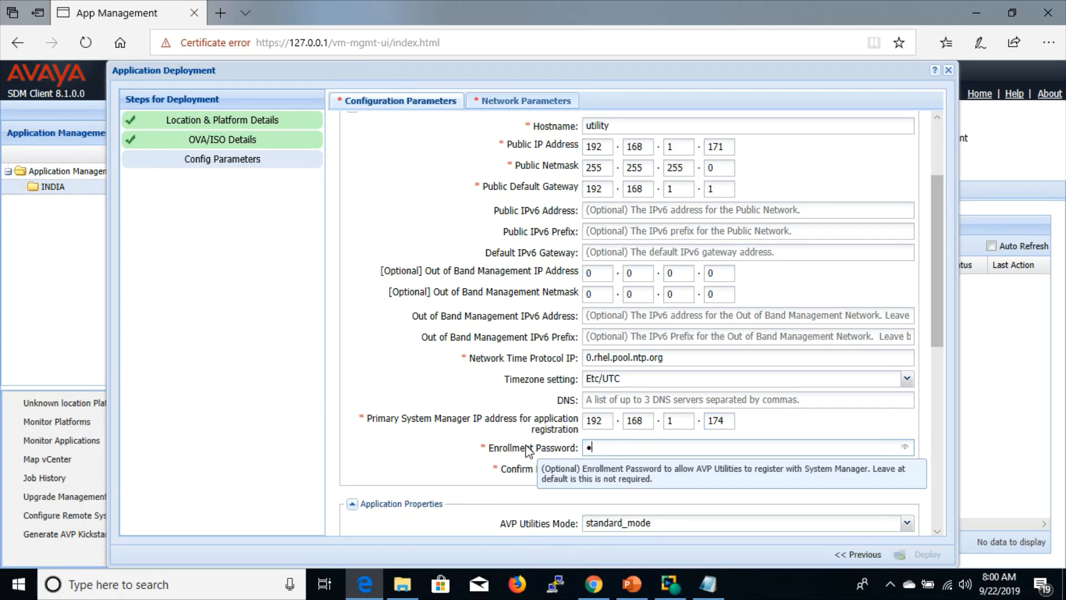
type("•")
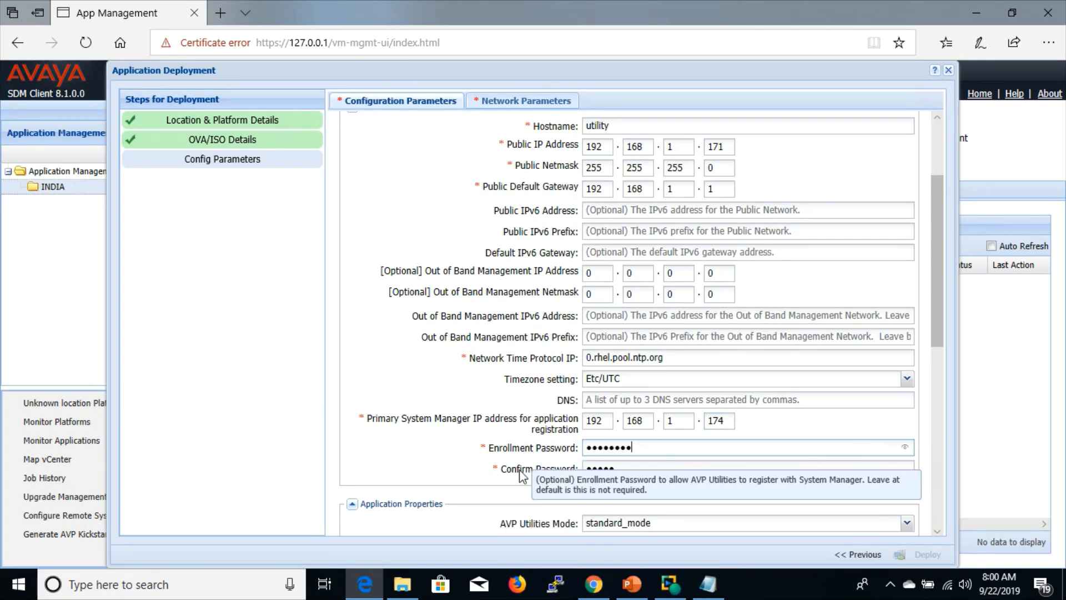
left_click_drag(632, 467, 487, 451)
type("••••")
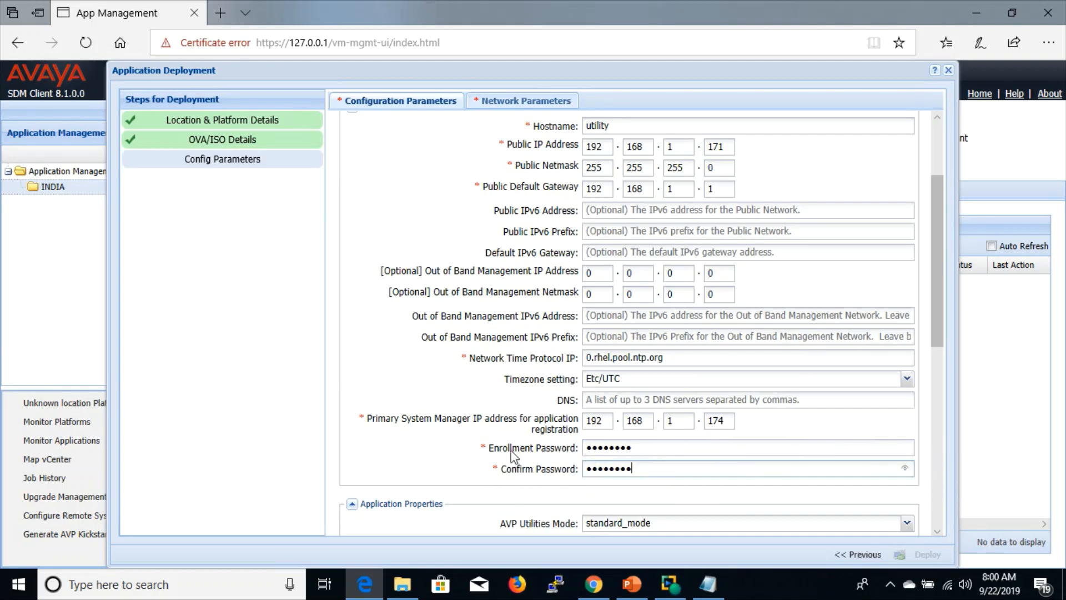
left_click(556, 583)
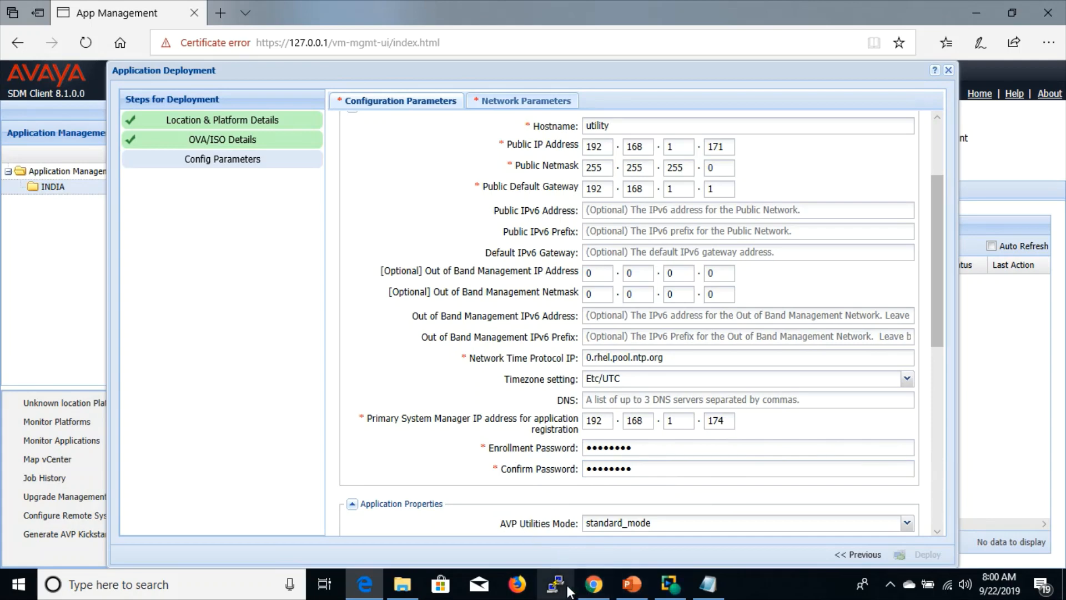
type("192.1")
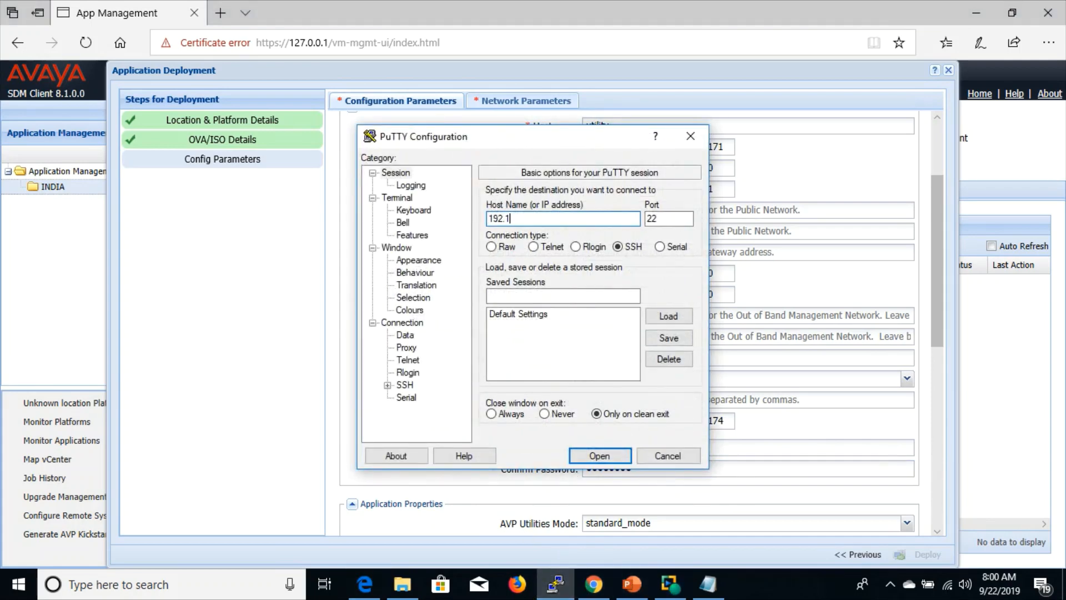
type("68.1.150")
key("Return")
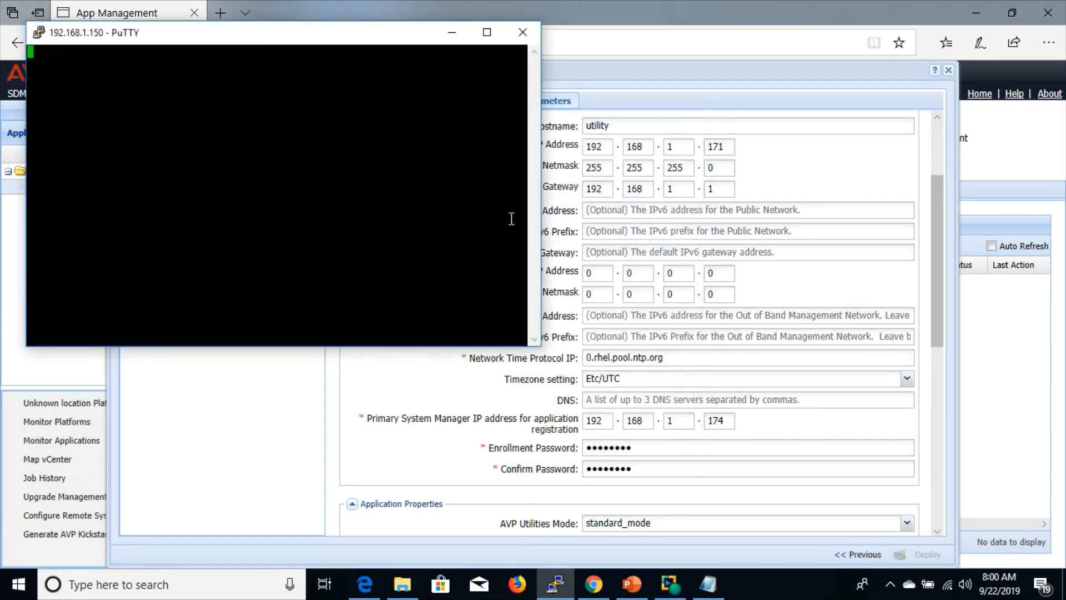
left_click(604, 347)
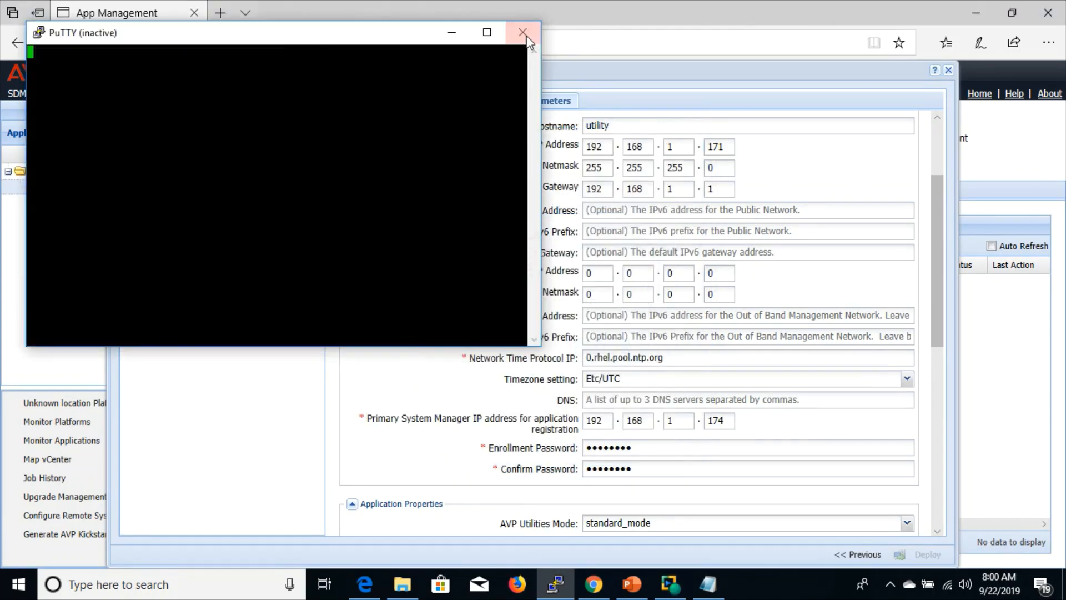
left_click(522, 32)
Switch to PuTTY, open an SSH session to 192.168.1.170, and minimize its window
left_click(555, 584)
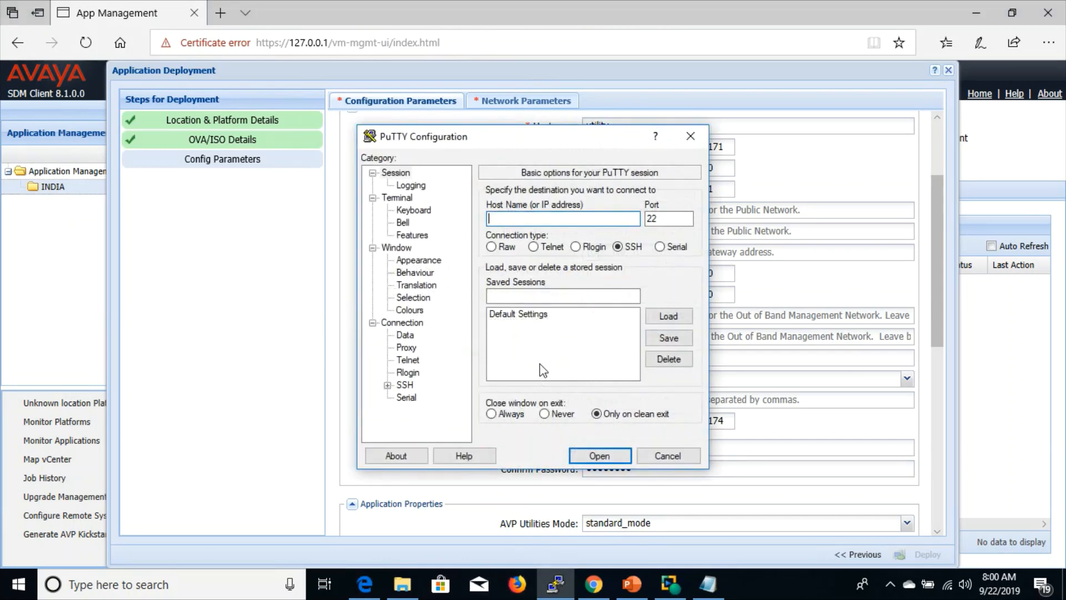
type("192.168.1.170")
key("Return")
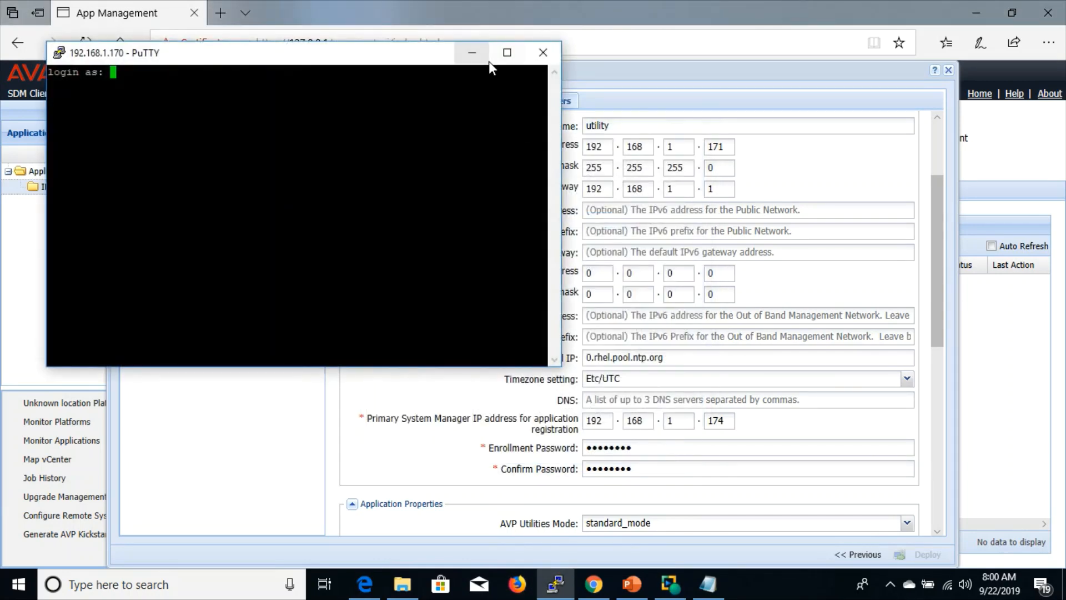
left_click(485, 51)
Keep the AVP Utilities mode at standard_mode, then enter and confirm the admin user password in the application properties
scroll(788, 443, "down", 2)
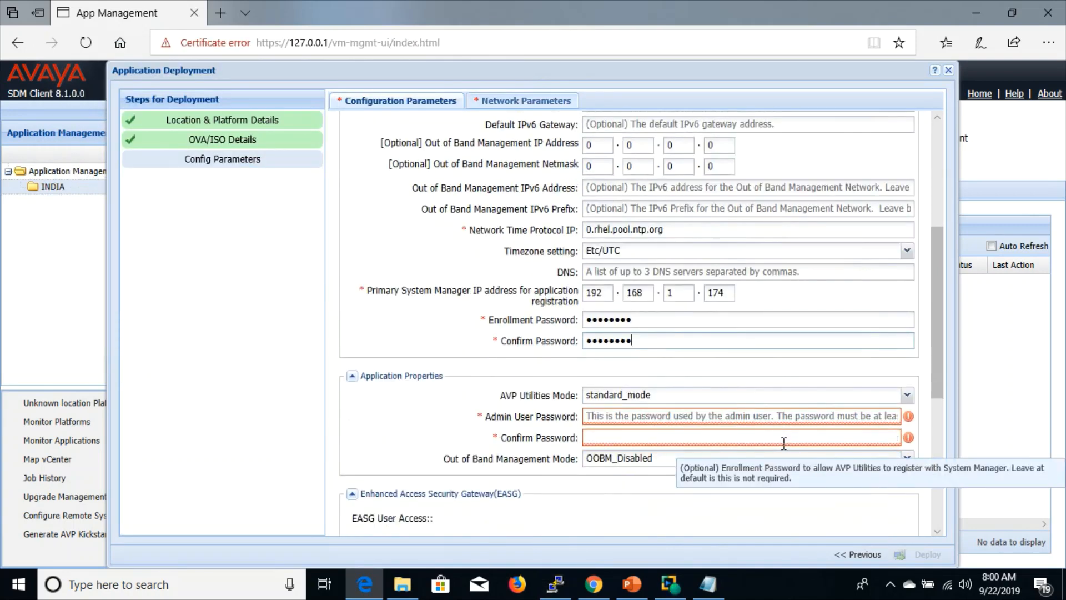
left_click(907, 396)
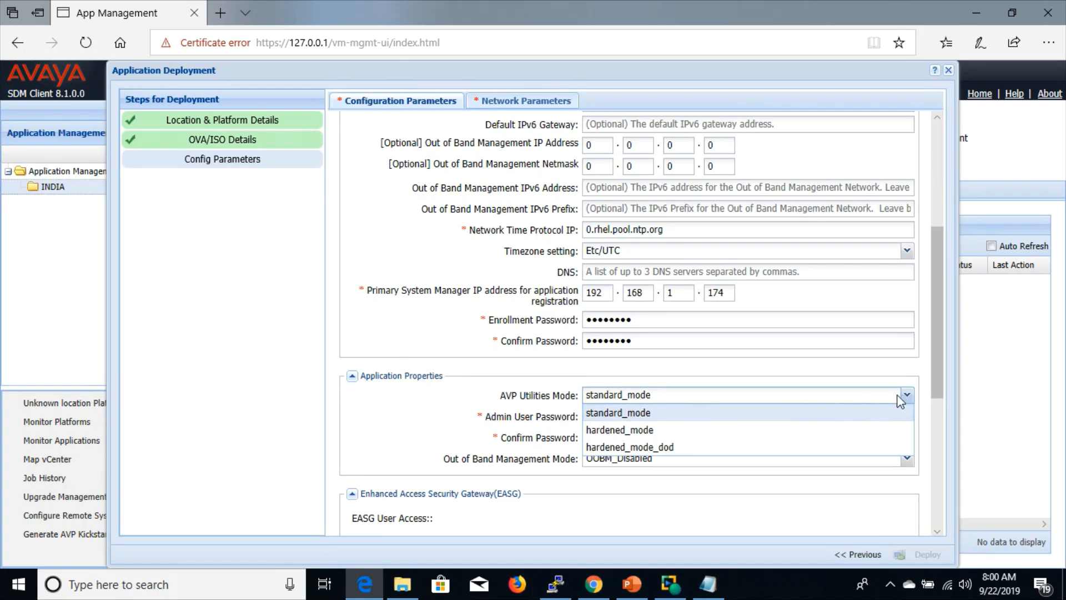
left_click(512, 375)
left_click(639, 416)
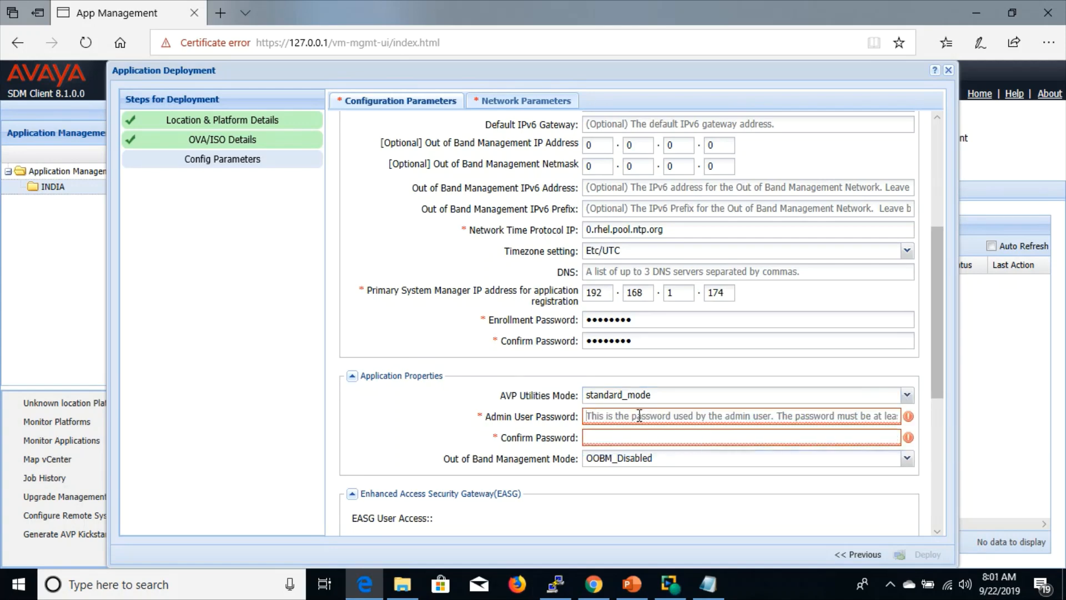
type("••••")
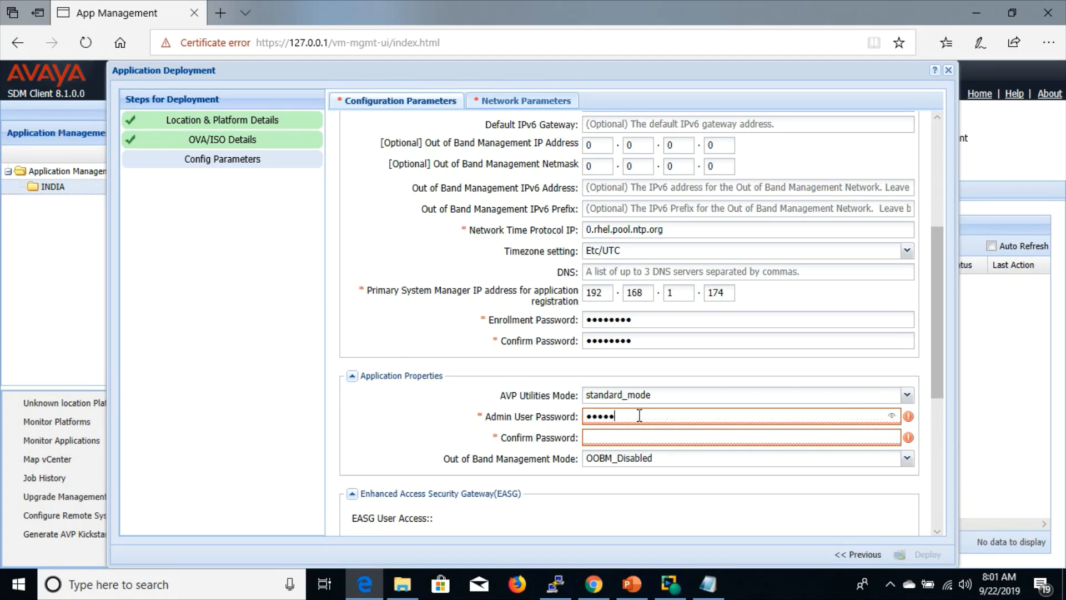
type("•")
left_click(628, 438)
type("•••")
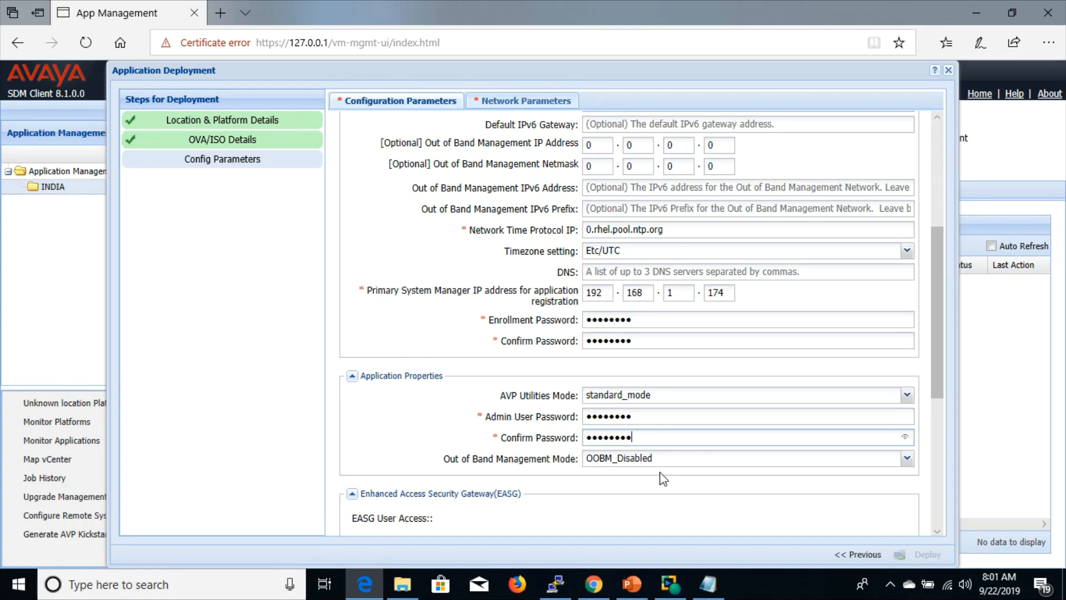
Enable EASG user access by entering 1 in the Enhanced Access Security Gateway section
left_click_drag(939, 383, 937, 520)
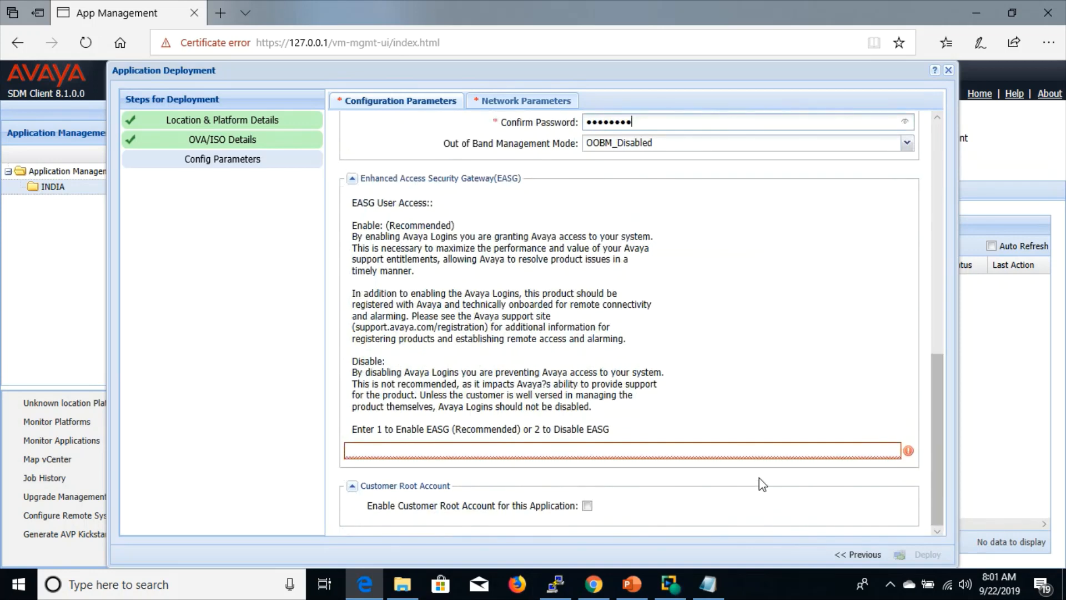
left_click(785, 451)
type("1")
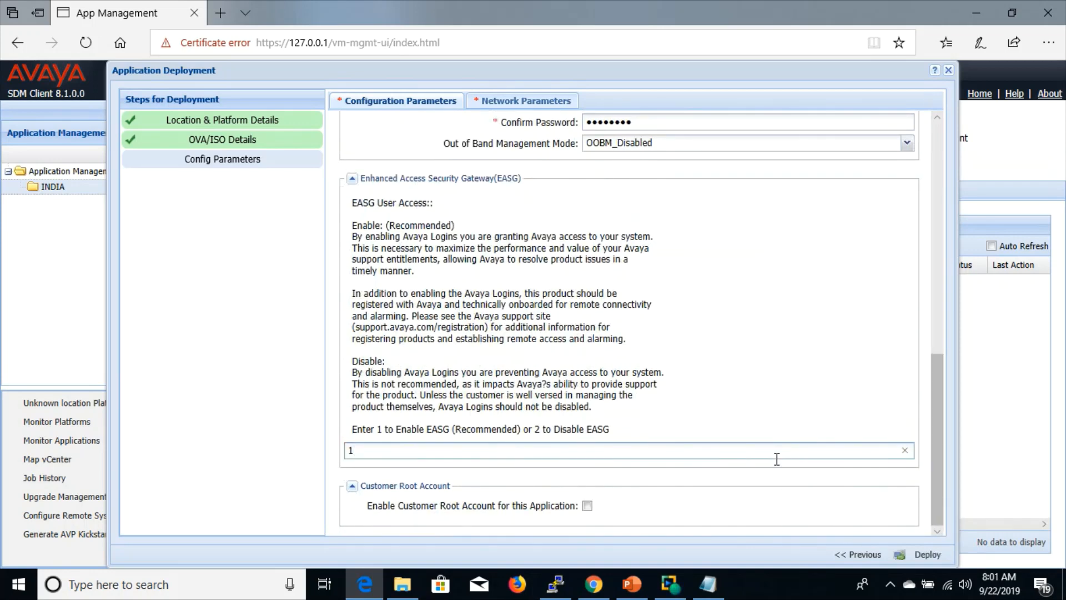
left_click(765, 481)
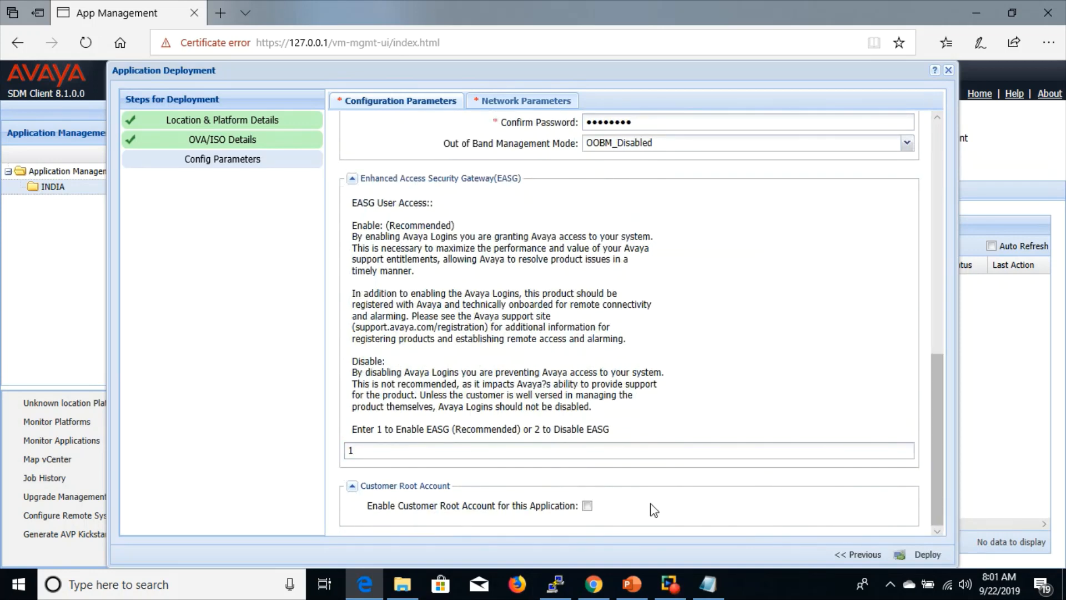
Enable the customer root account for this application and accept the root access statement
left_click(586, 507)
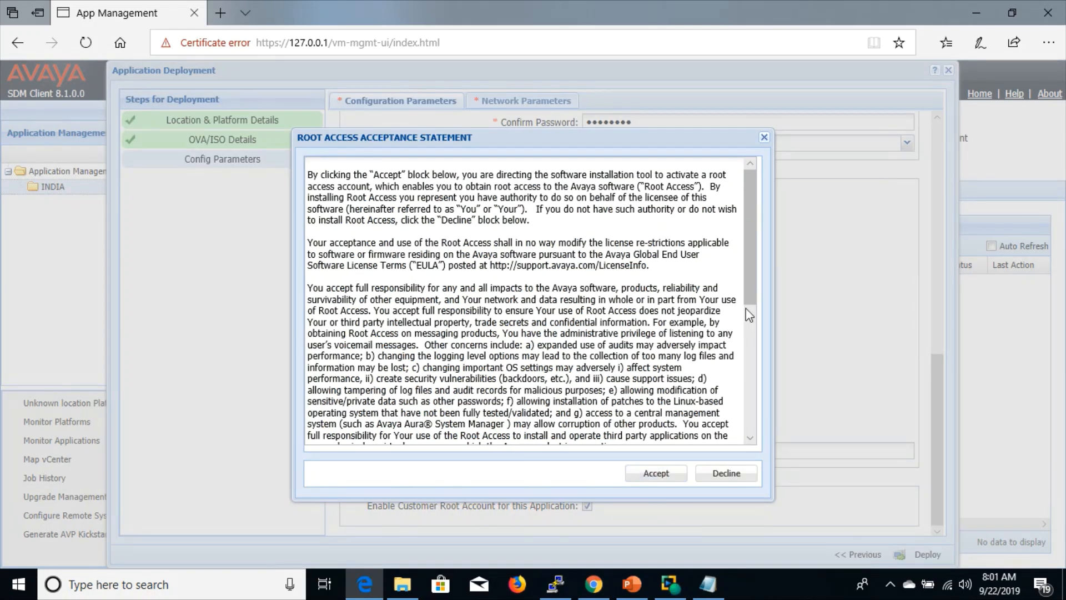
left_click_drag(745, 308, 695, 461)
left_click(661, 476)
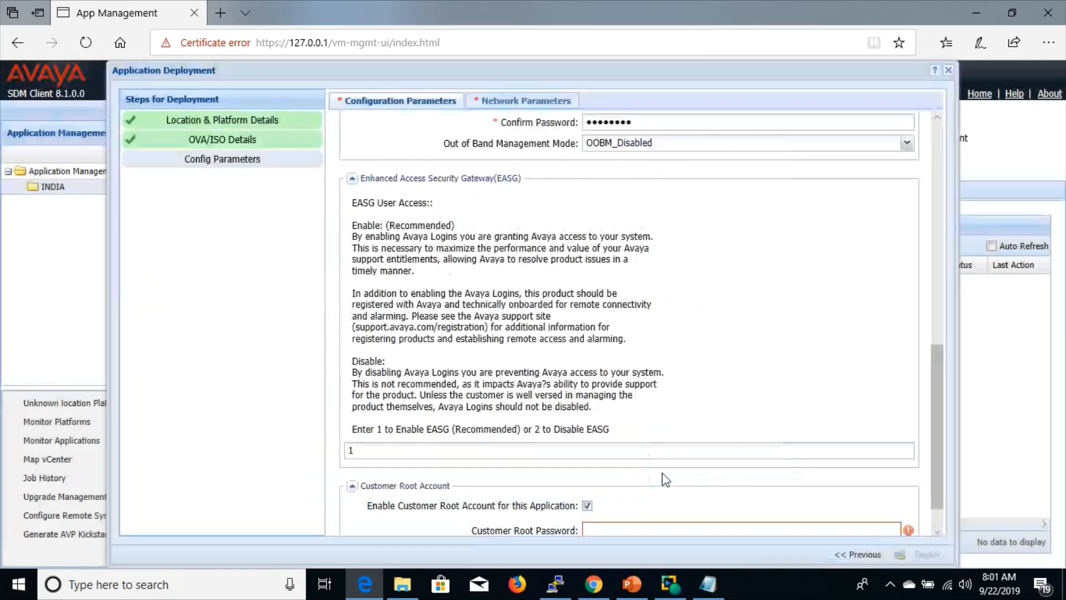
Enter the customer root password and re-enter it as confirmation
scroll(736, 476, "down", 2)
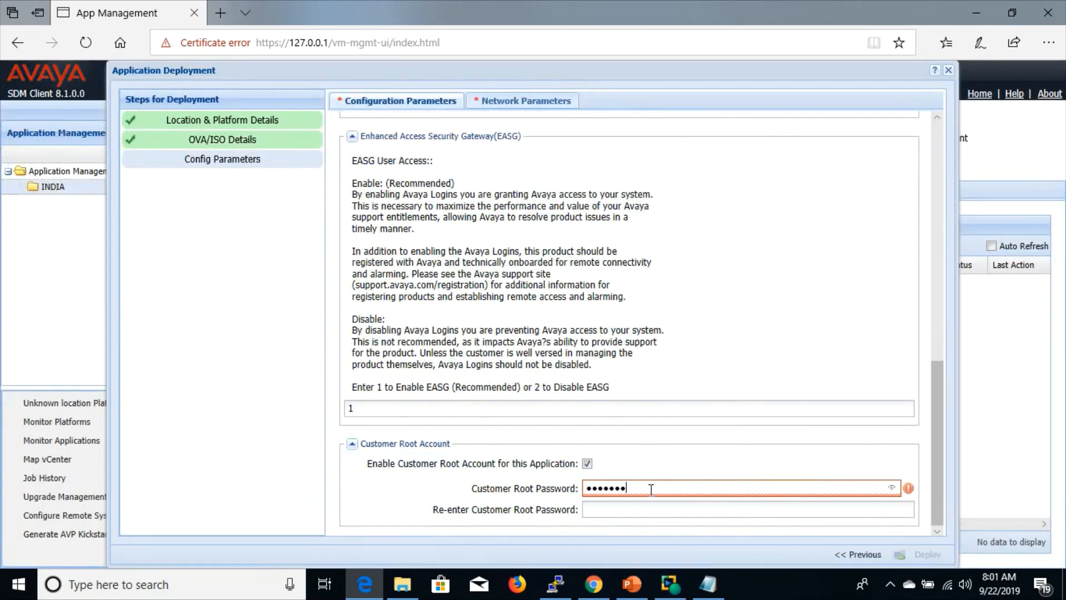
left_click(635, 515)
type("•")
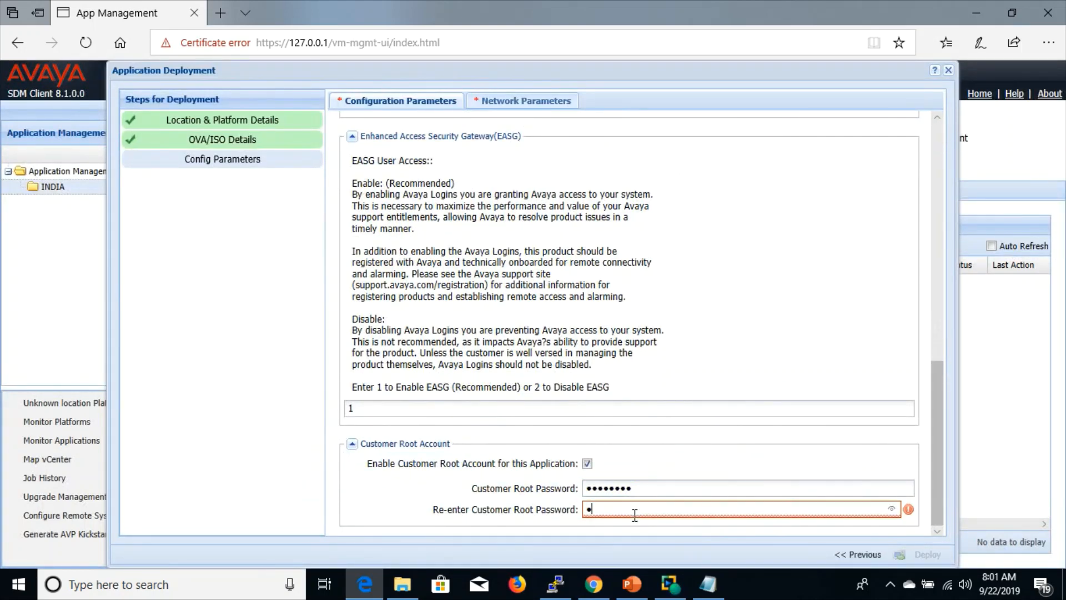
type("•••••••")
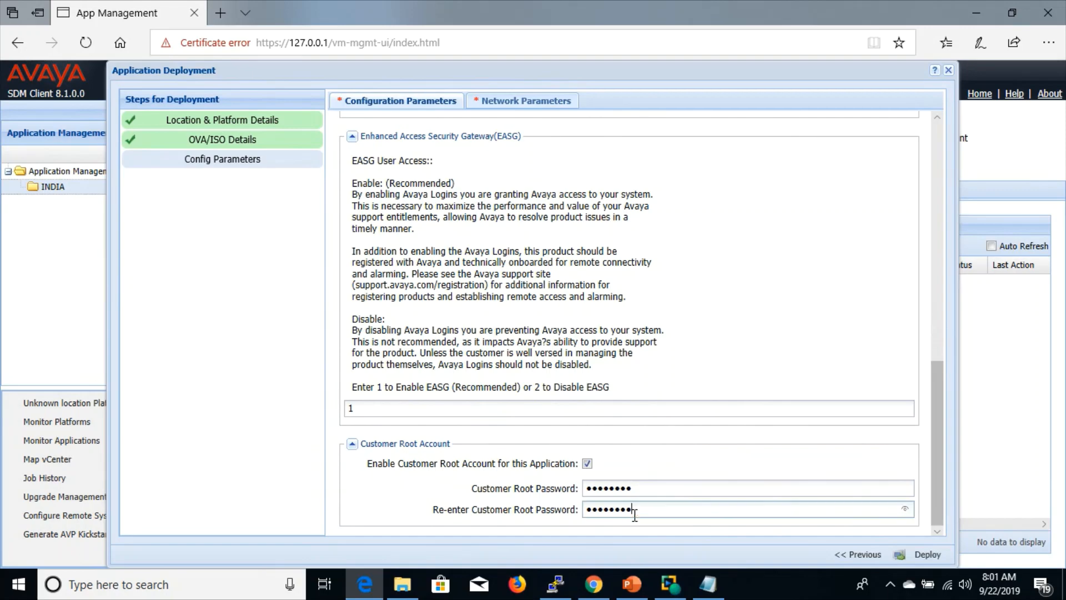
Start the AVP Utilities deployment and accept the Avaya end-user license terms
mouse_move(938, 437)
left_mouse_down()
mouse_move(939, 204)
mouse_move(931, 451)
left_mouse_up()
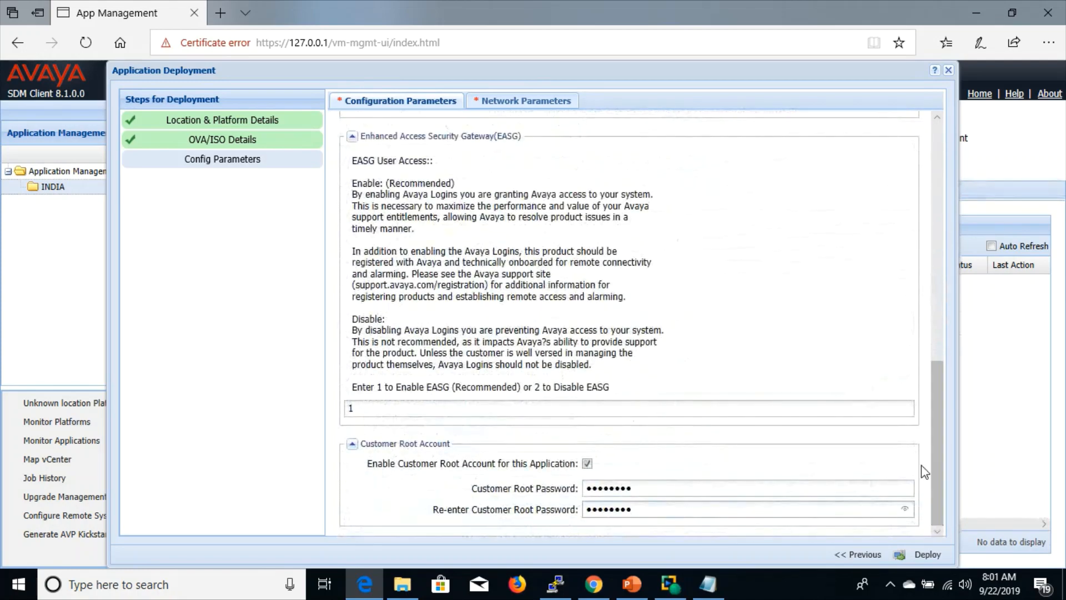
left_click(927, 554)
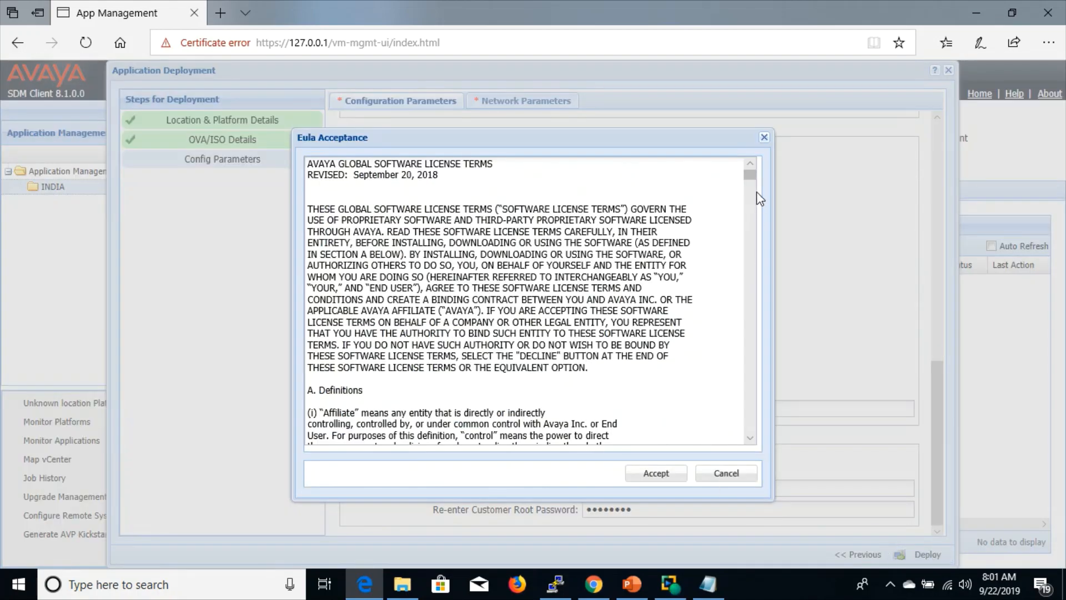
left_click_drag(750, 176, 754, 428)
left_click(683, 475)
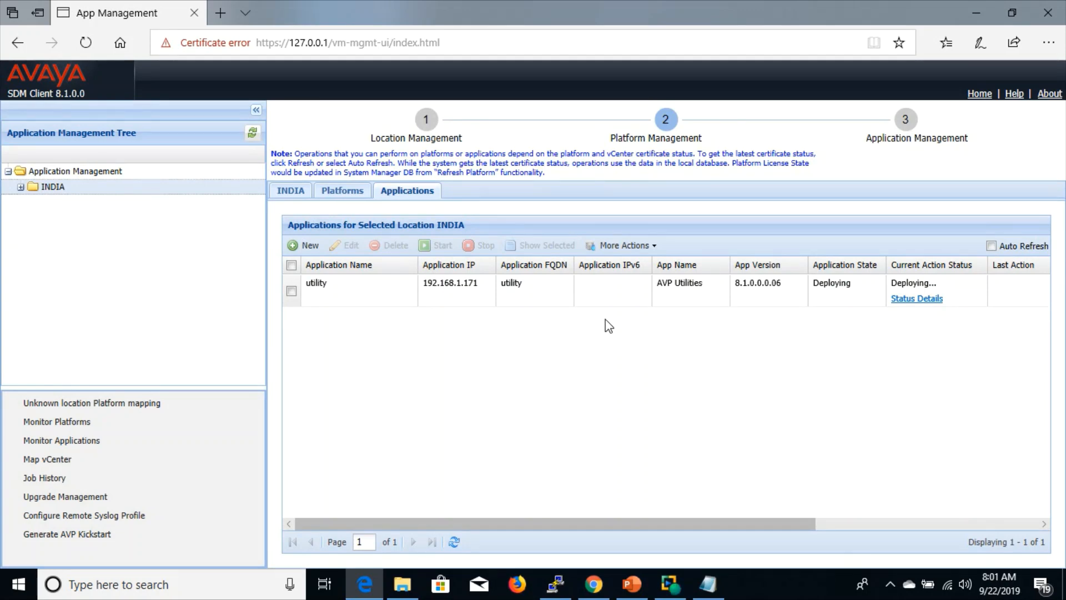
Check the utility VM's deployment status details through the final deployment tasks, then close the status window
left_click(904, 300)
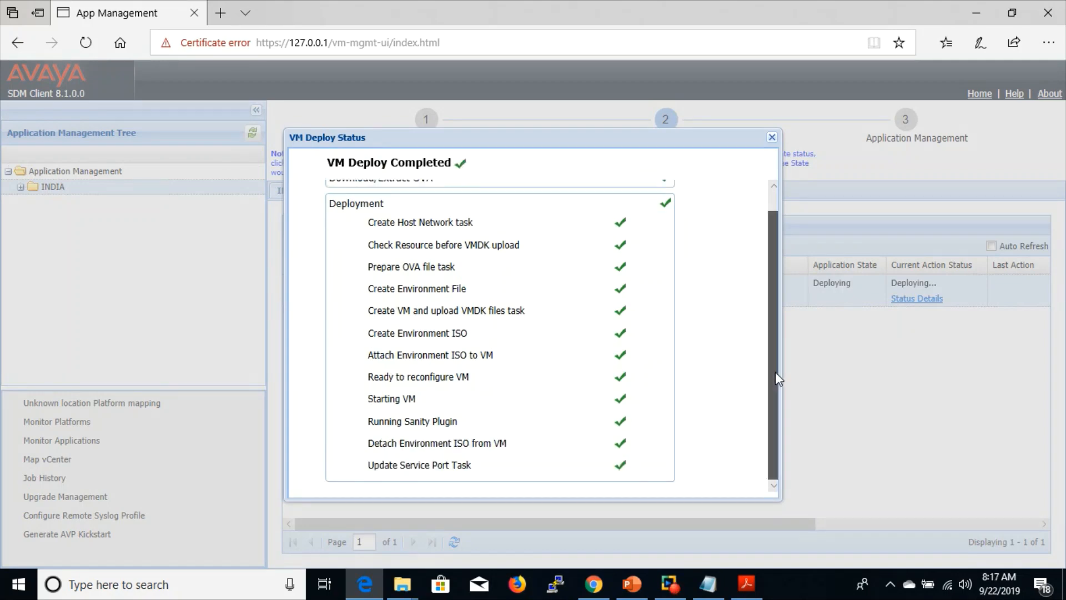
mouse_move(775, 372)
left_mouse_down()
mouse_move(786, 335)
mouse_move(778, 374)
left_mouse_up()
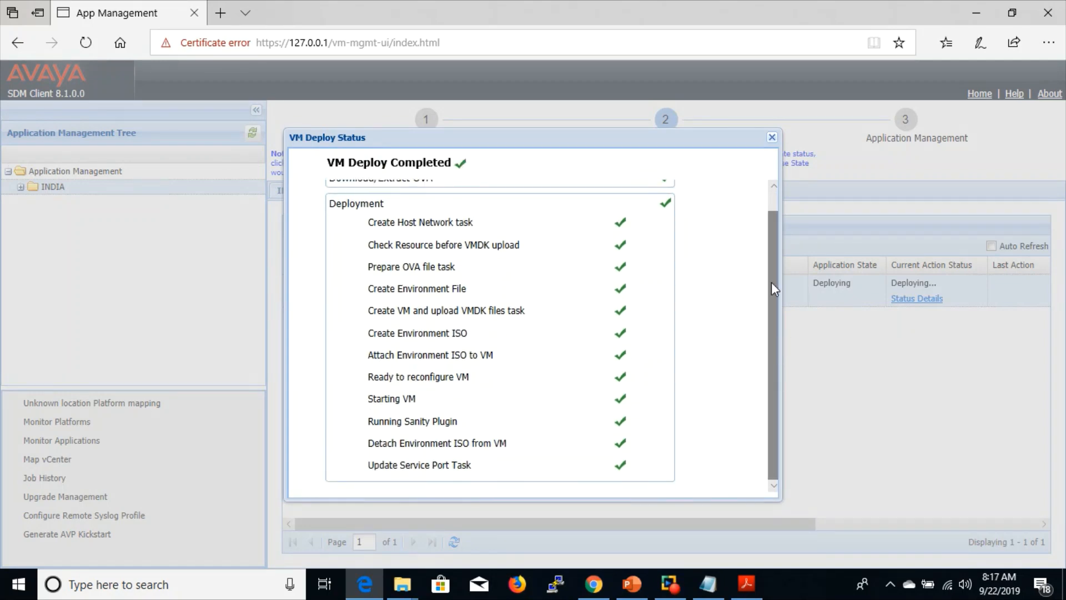
left_click(772, 137)
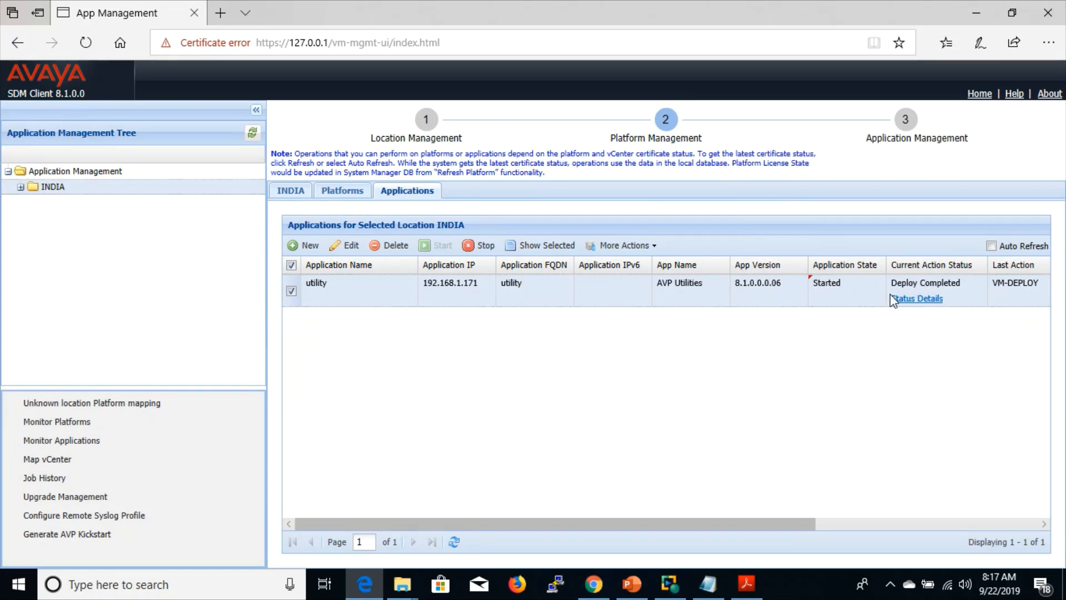
Review the utility application's state, platform, trust status and data store columns, and look through its additional actions
left_click_drag(706, 523, 964, 512)
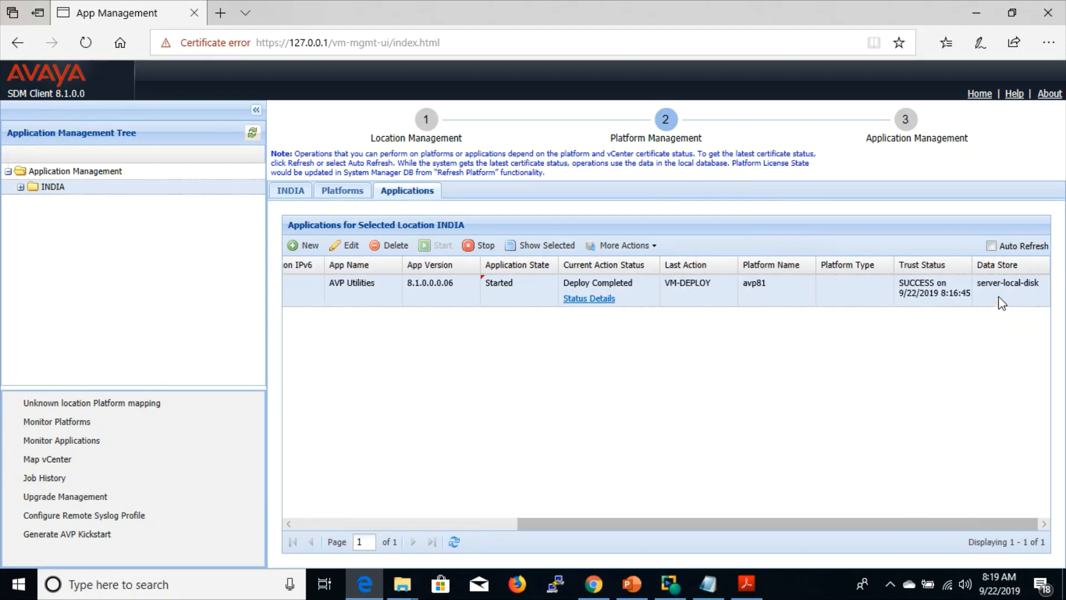
left_click(653, 246)
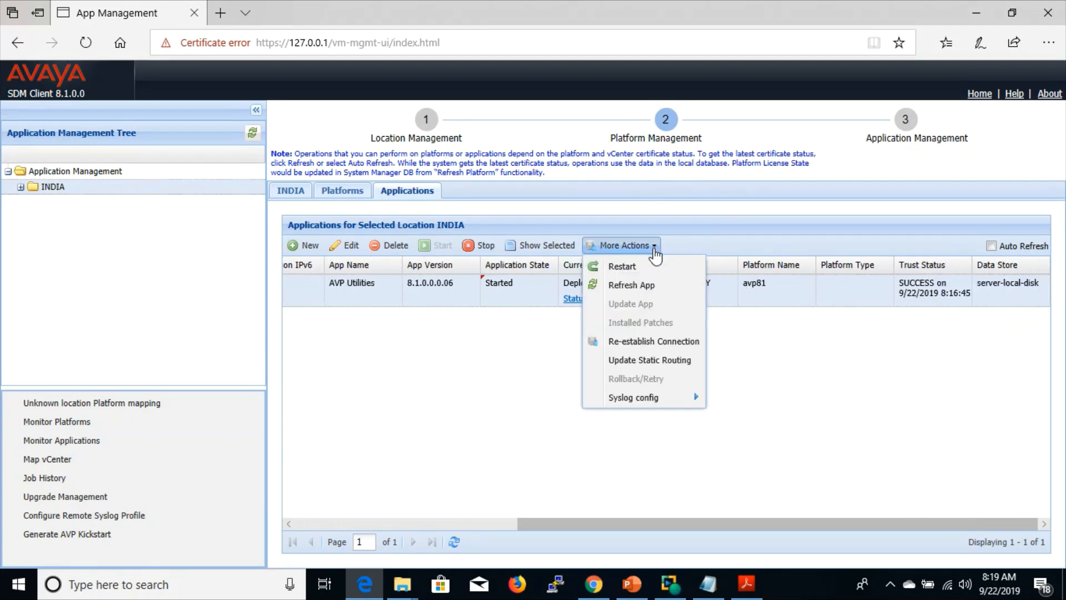
mouse_move(675, 406)
left_click_drag(710, 528, 470, 456)
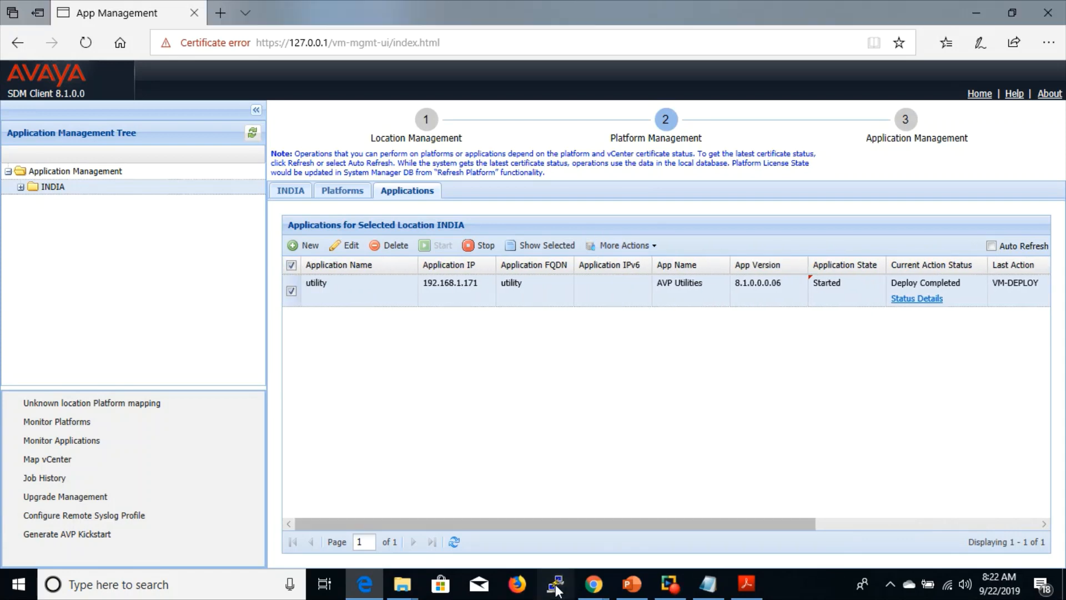
Switch to PuTTY and open an SSH session to 192.168.1.171 on port 22
left_click(555, 583)
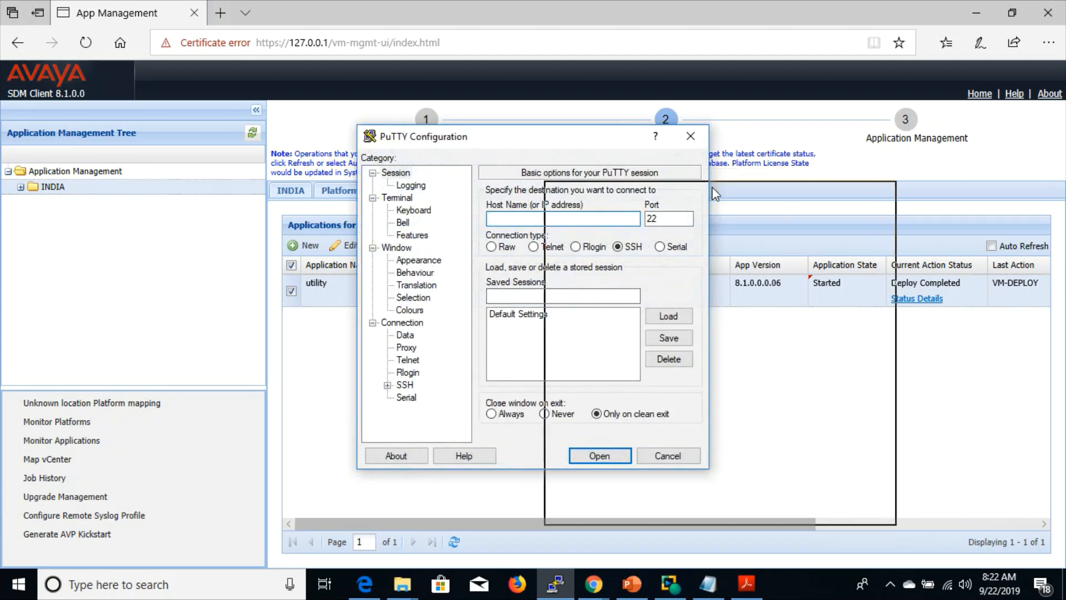
left_click_drag(712, 187, 791, 205)
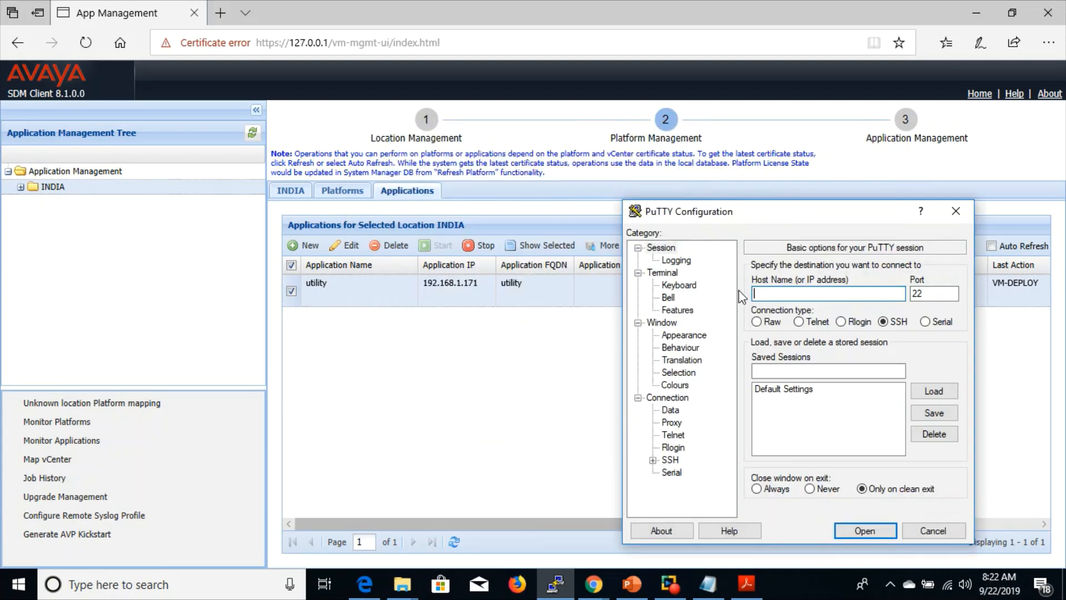
type("192.168.1.171")
key("Return")
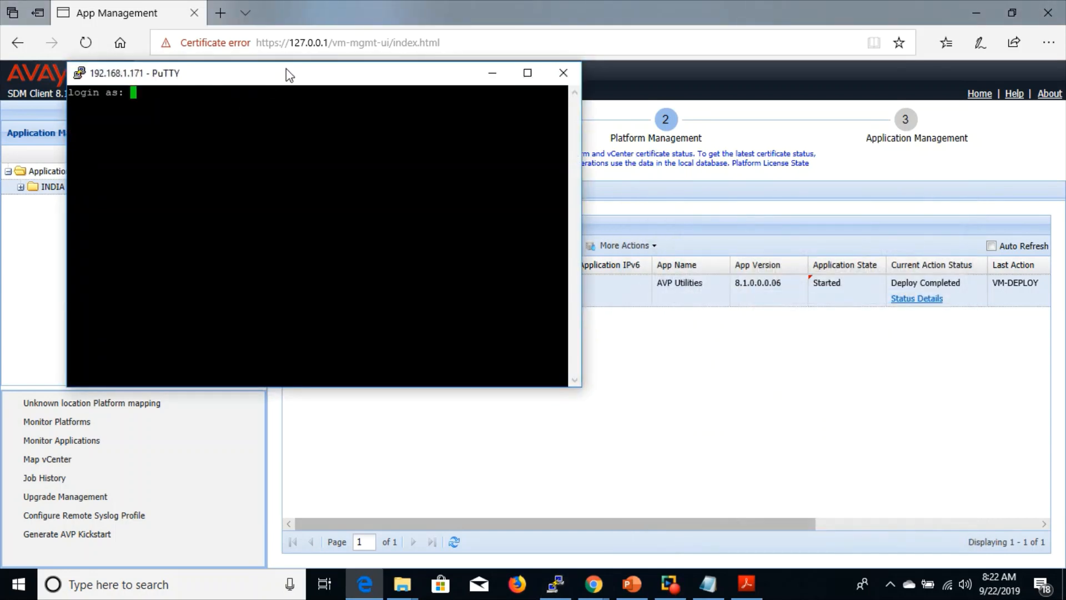
Log in to the AVP Utilities session as admin with the admin account password
left_click_drag(286, 73, 715, 194)
type("admin")
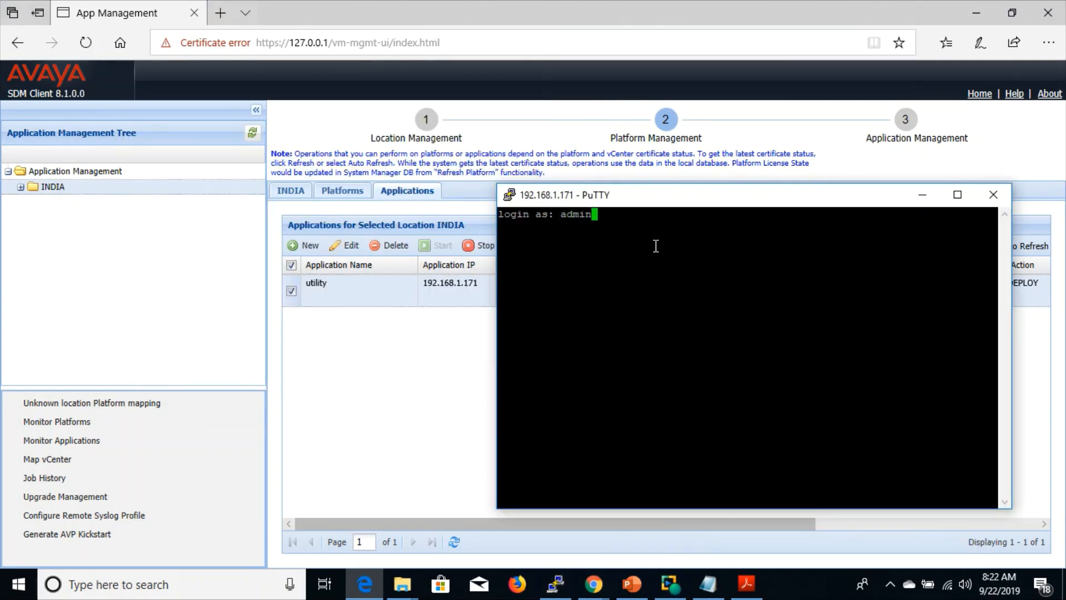
key("Return")
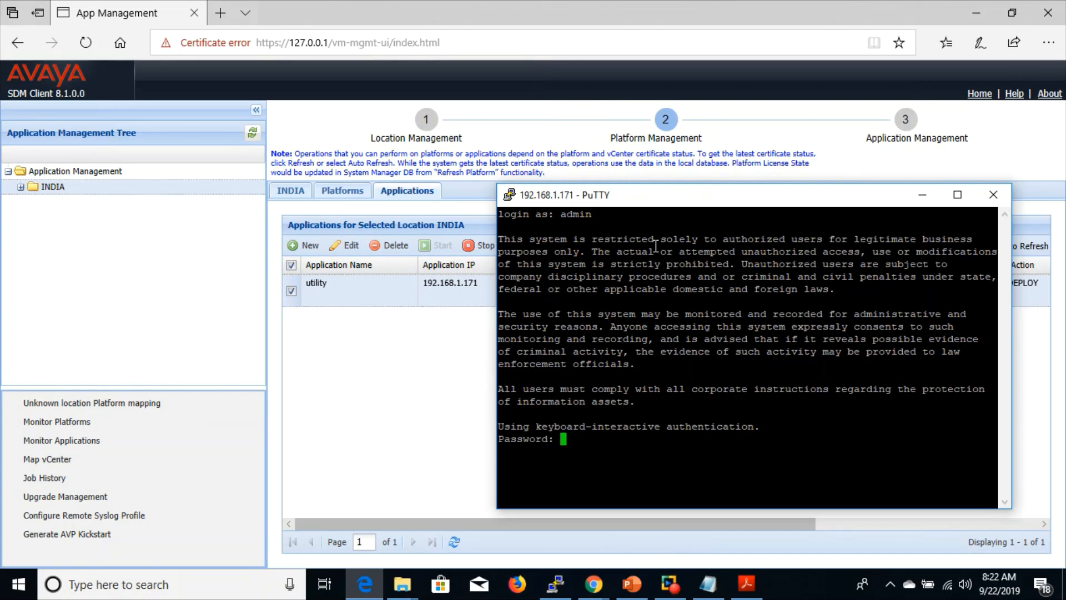
key("Return")
left_click_drag(663, 200, 592, 110)
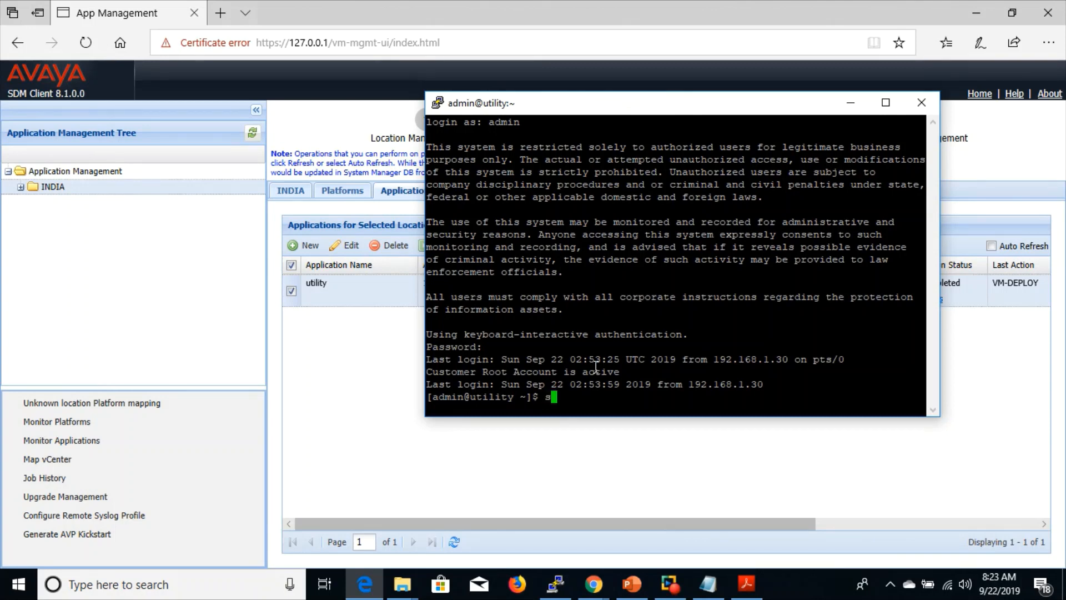
Switch to the root account with su - root and enter the customer root password
type("su - root")
key("Return")
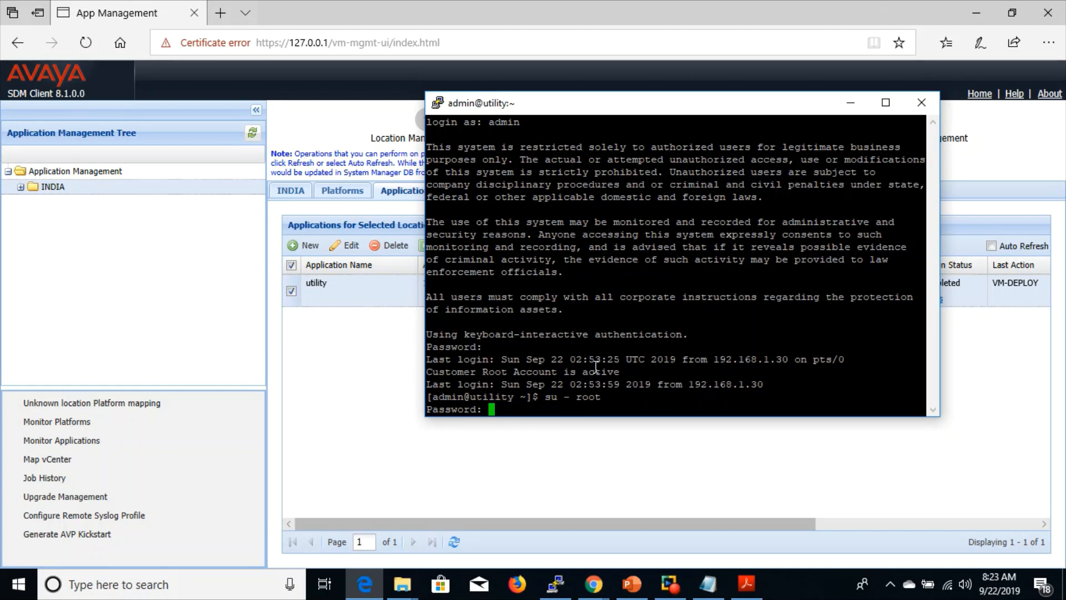
key("Return")
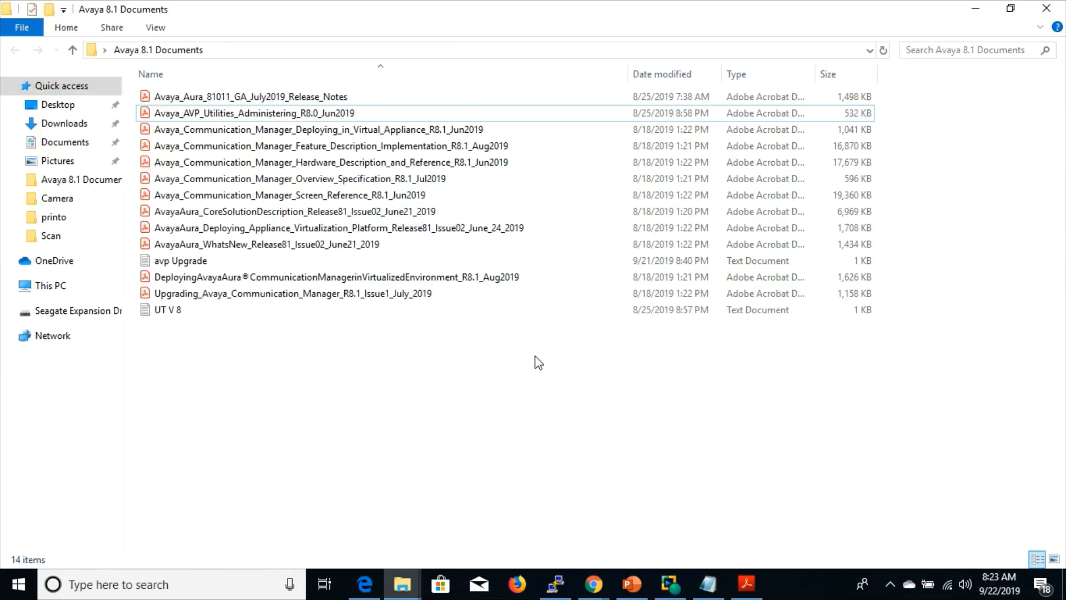
Find the Avaya_AVP_Utilities_Administering_R8.0_Jun2019 document, switch to it in Adobe Reader and go to the Purpose section on page 7
left_click(246, 117)
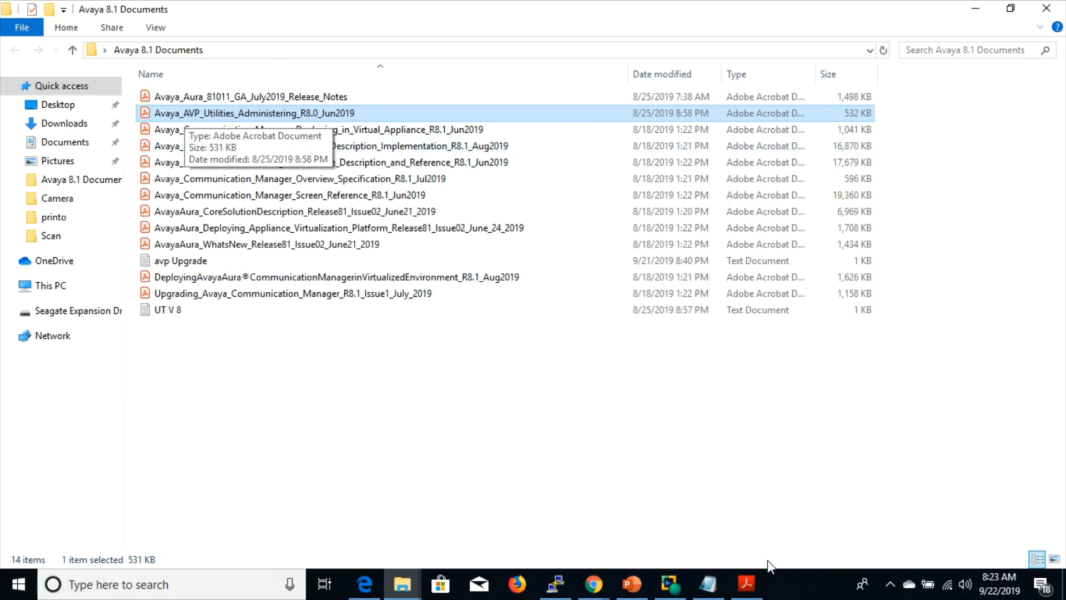
left_click(759, 585)
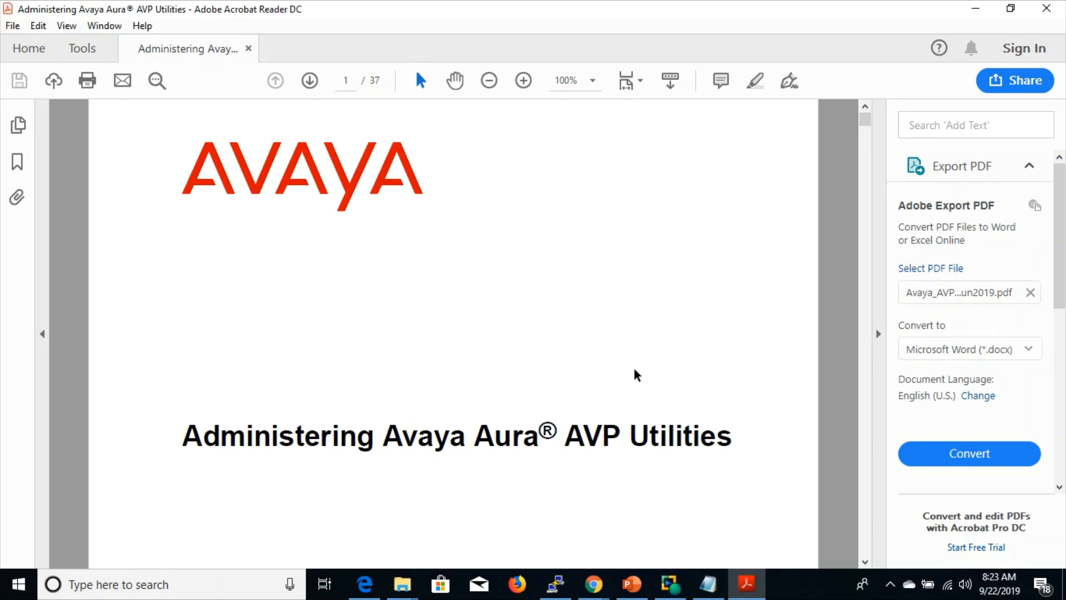
scroll(636, 373, "down", 10)
scroll(634, 371, "down", 5)
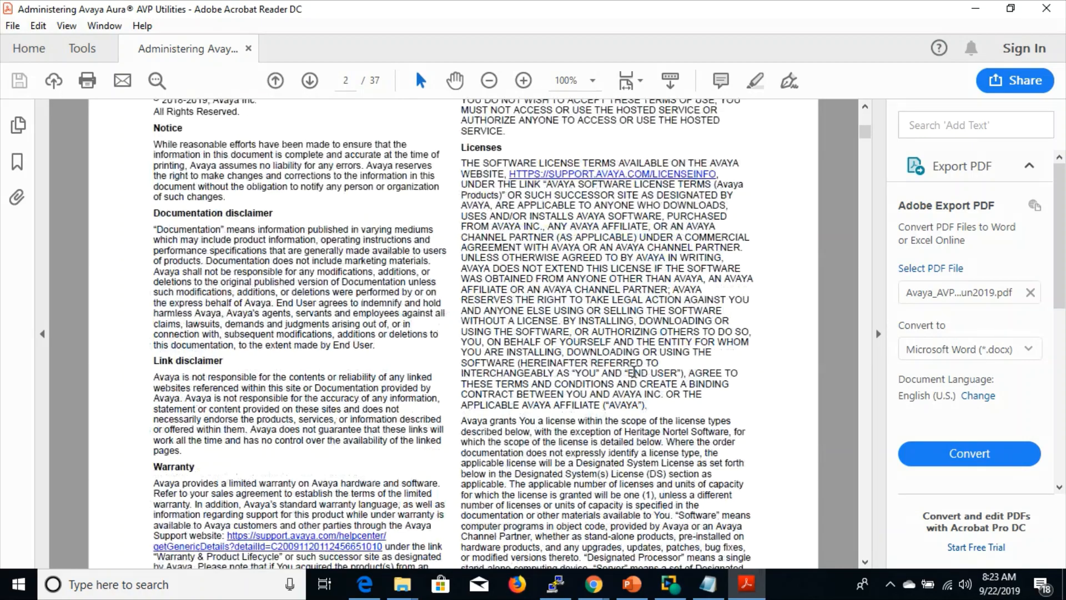
scroll(634, 371, "down", 15)
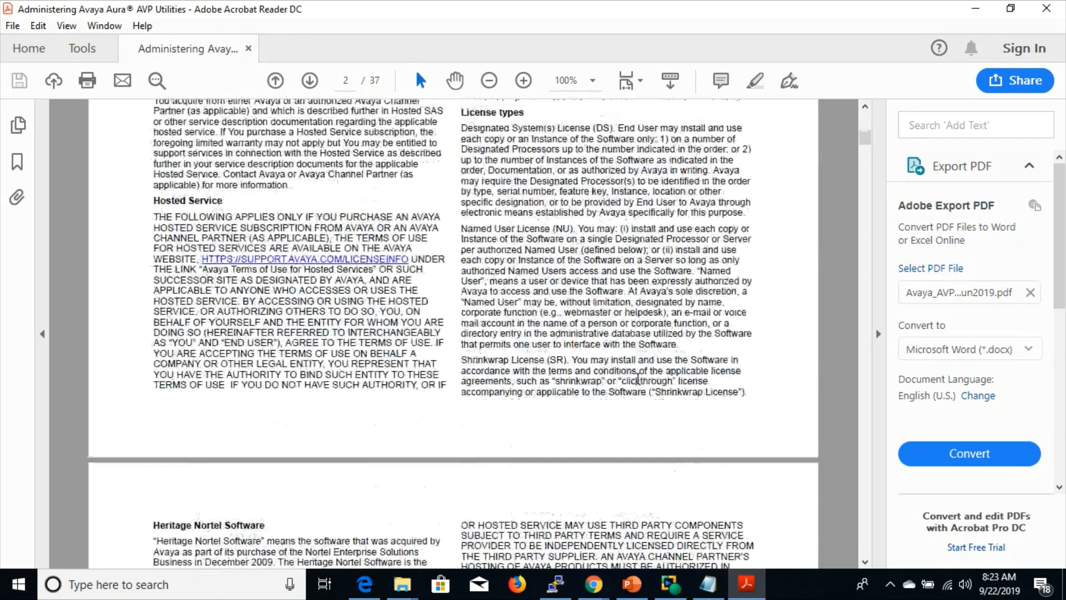
scroll(639, 393, "down", 20)
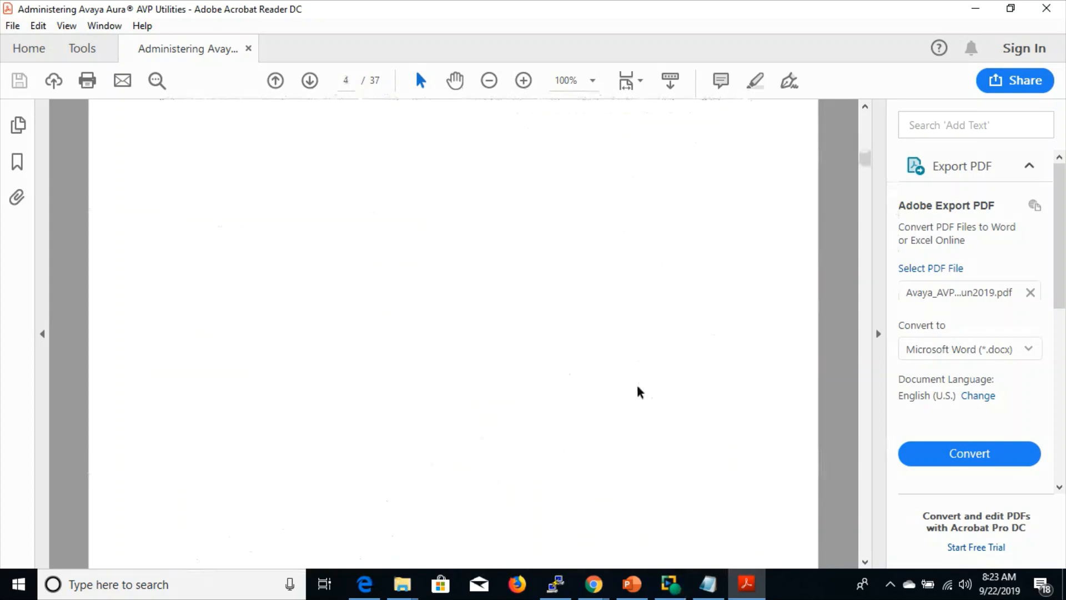
scroll(639, 392, "down", 20)
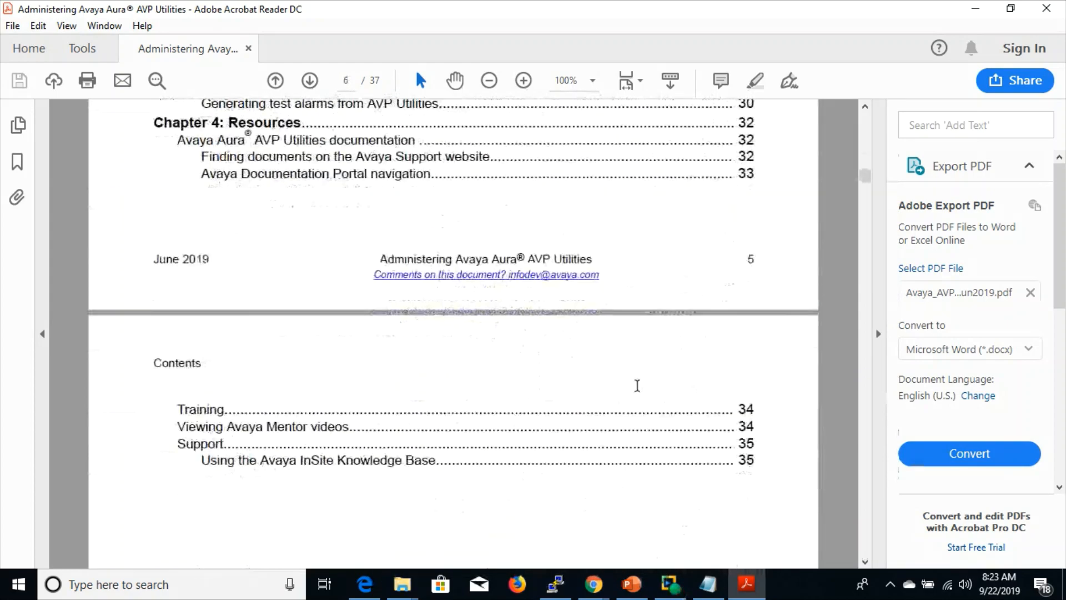
scroll(639, 392, "down", 20)
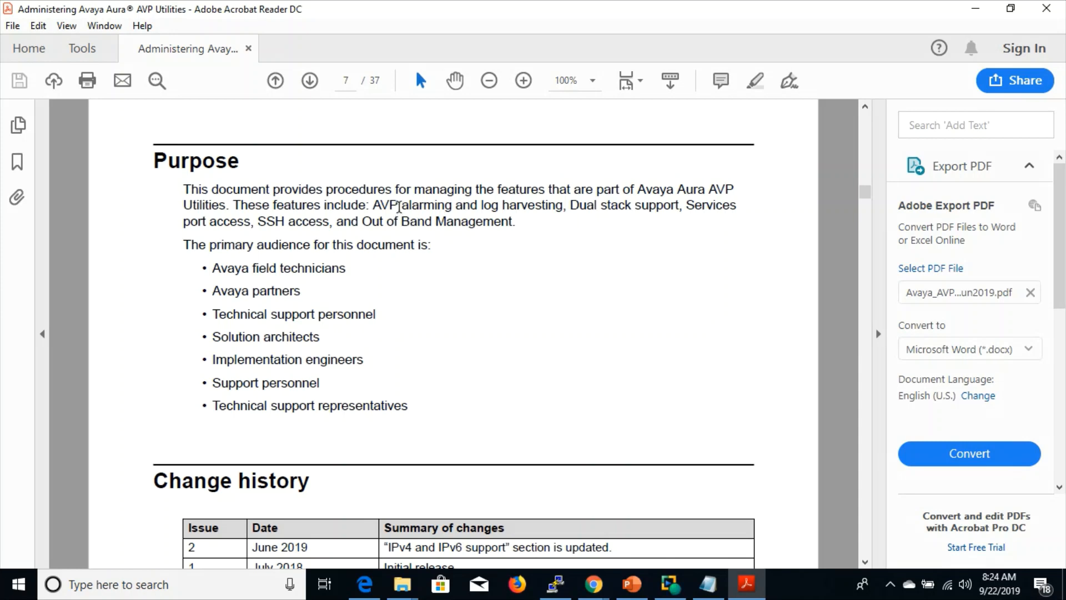
Read the AVP Utilities features listed in the Purpose paragraph, from alarming and log harvesting to Out of Band Management
double_click(432, 203)
left_click_drag(481, 206, 629, 211)
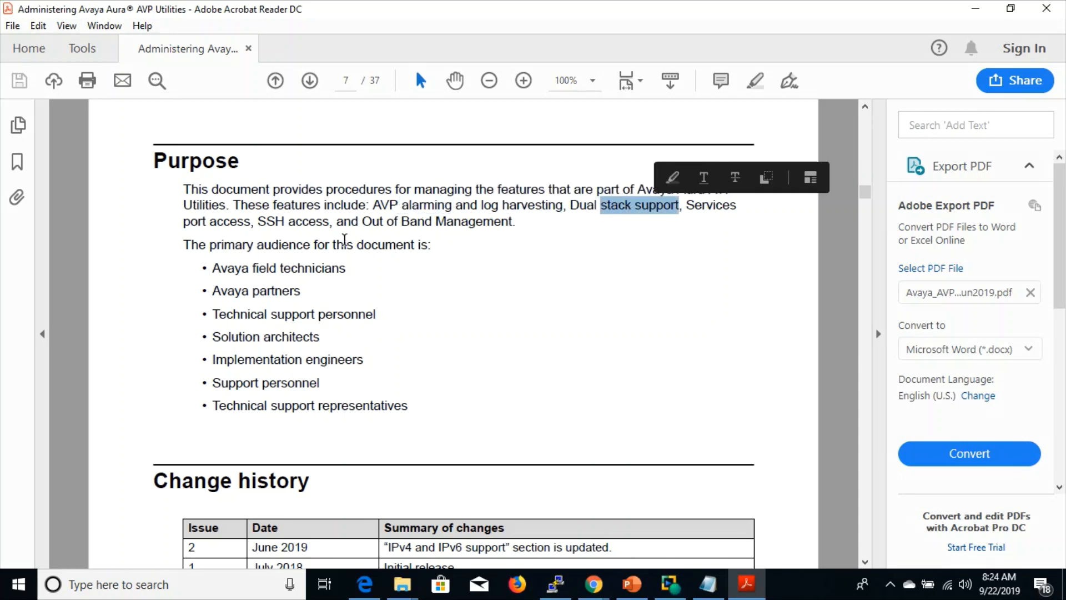
double_click(213, 222)
left_click_drag(257, 222, 332, 223)
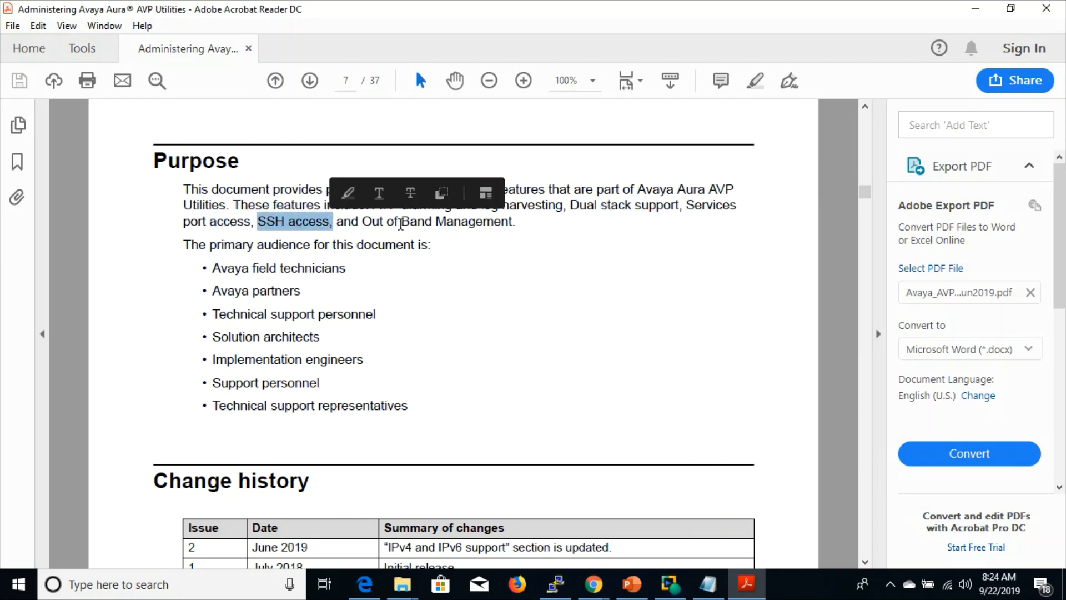
left_click_drag(401, 222, 438, 223)
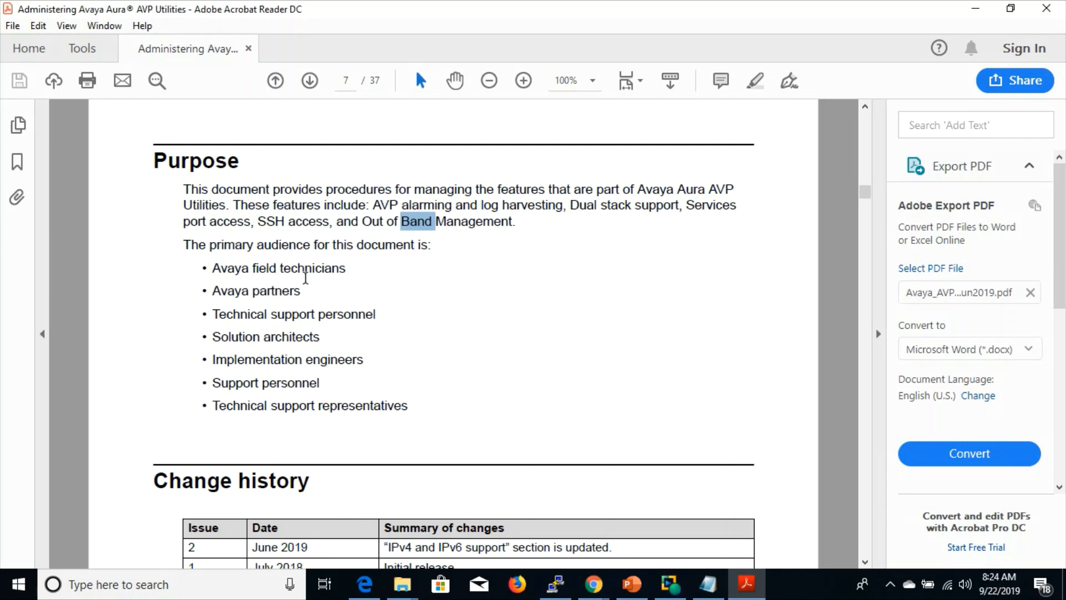
Examine the primary audience list under Purpose, from Avaya field technicians to technical support representatives, and recheck the Services port feature
left_click_drag(252, 267, 312, 269)
left_click(320, 276)
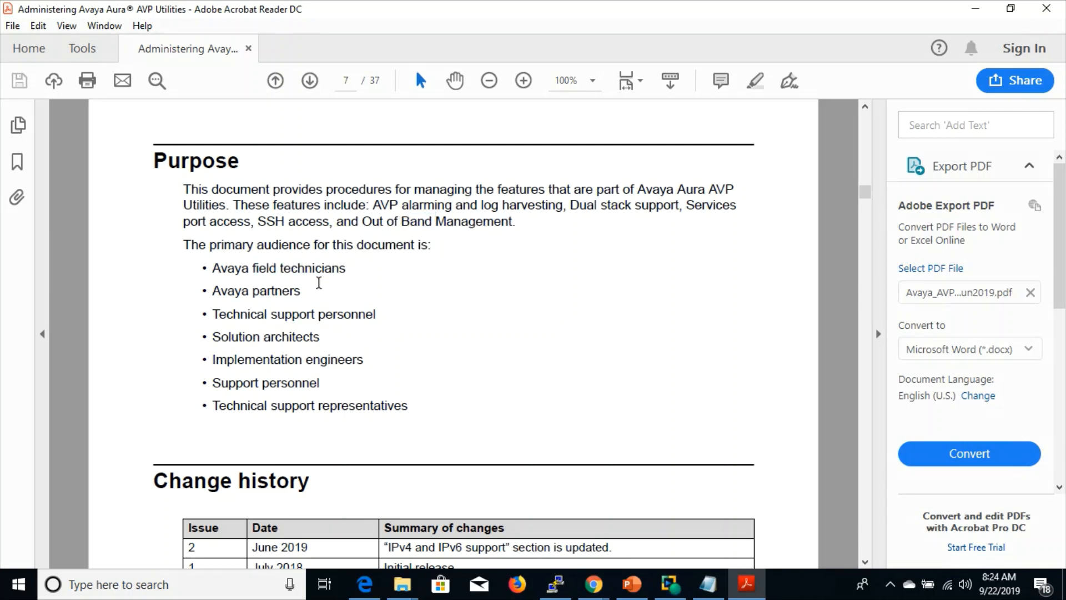
left_click_drag(264, 313, 375, 314)
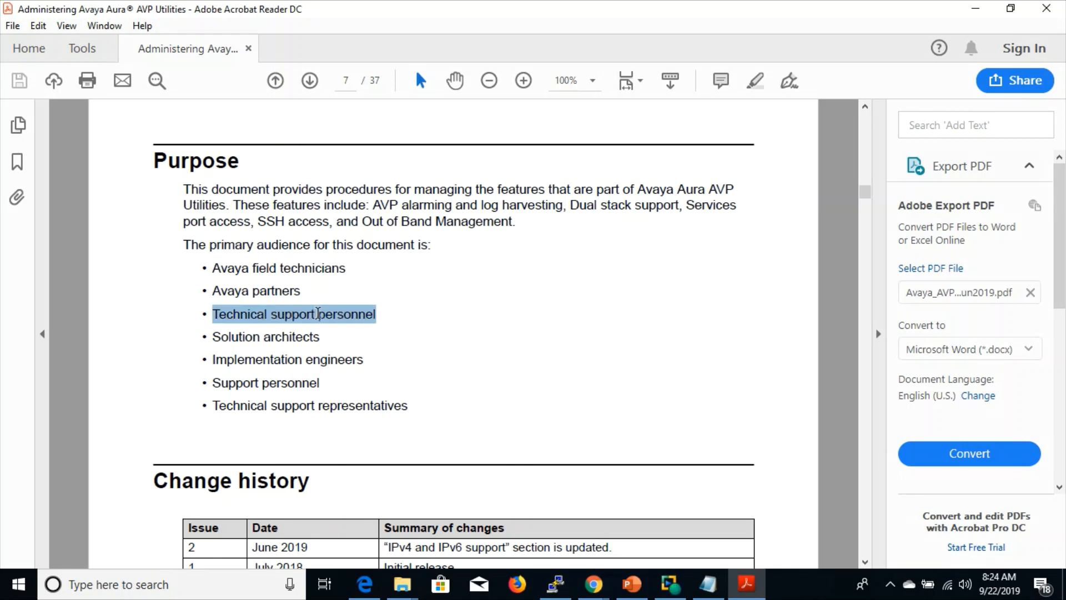
left_click(394, 340)
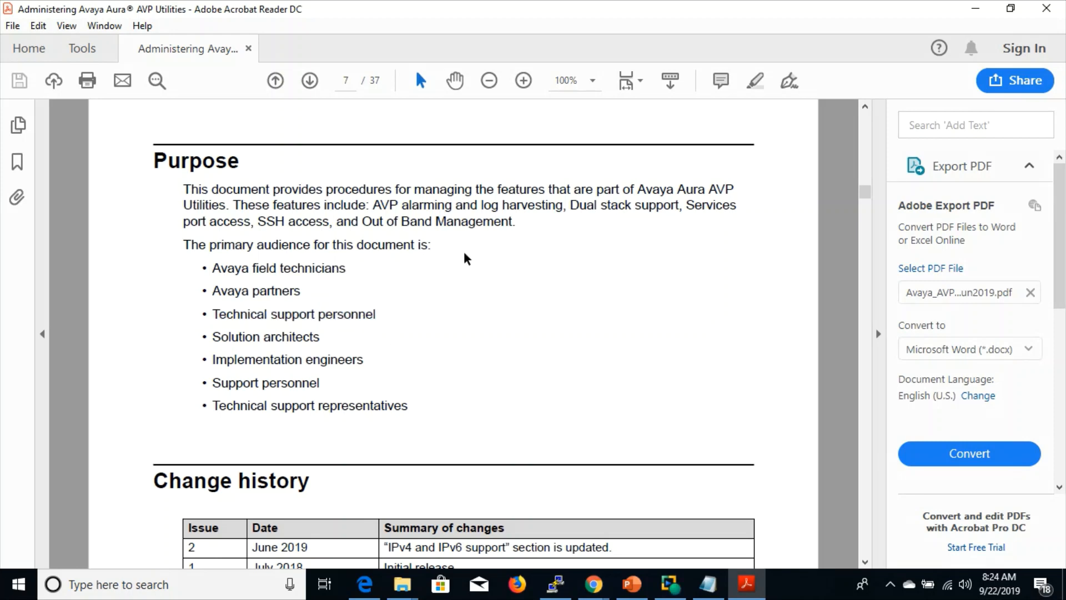
double_click(695, 206)
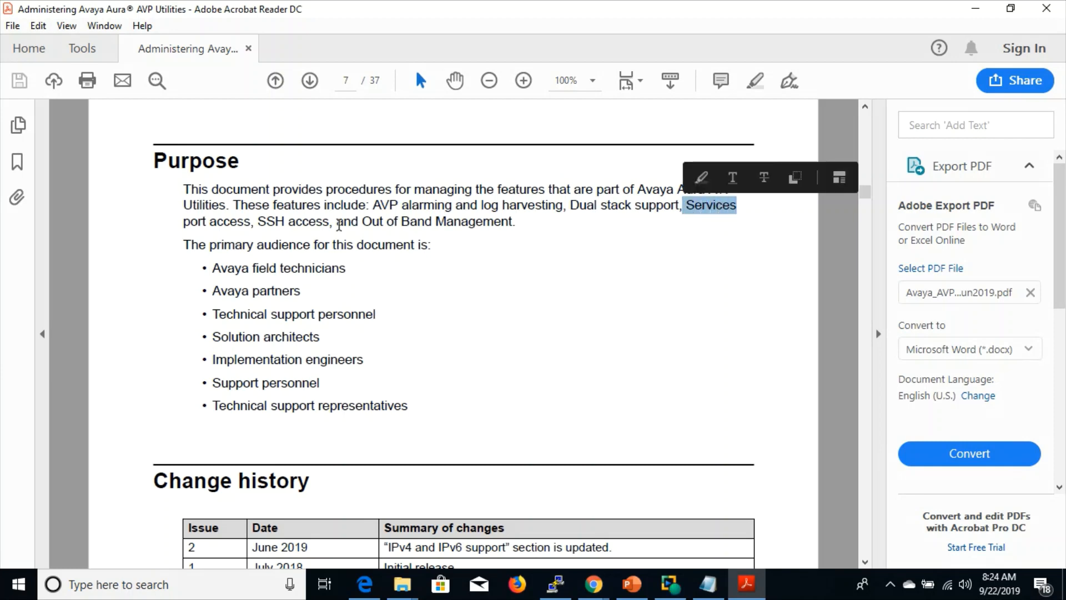
left_click(271, 290)
triple_click(228, 271)
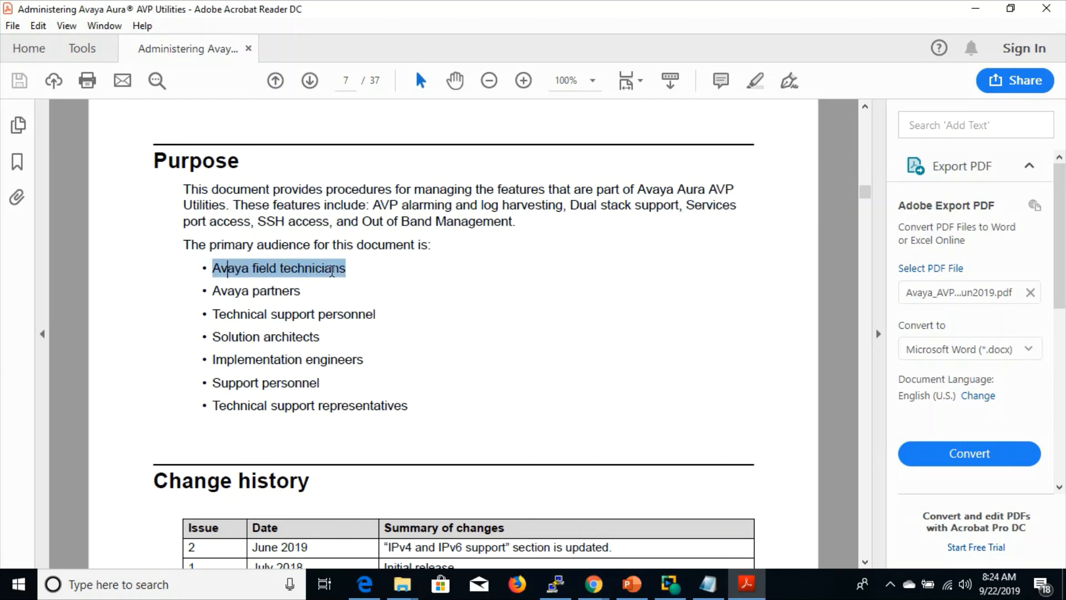
triple_click(353, 358)
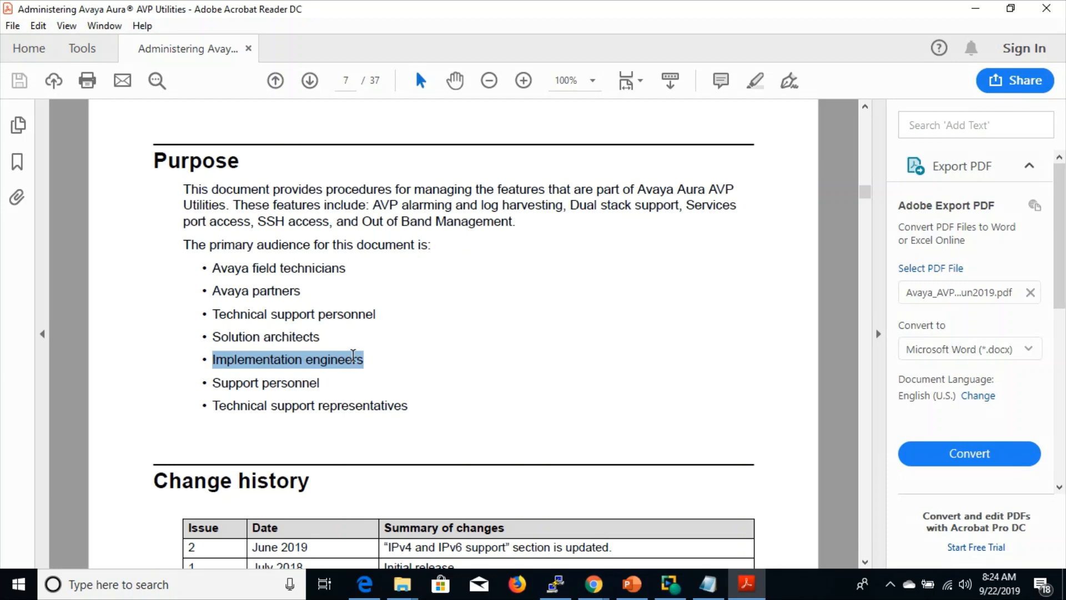
triple_click(251, 314)
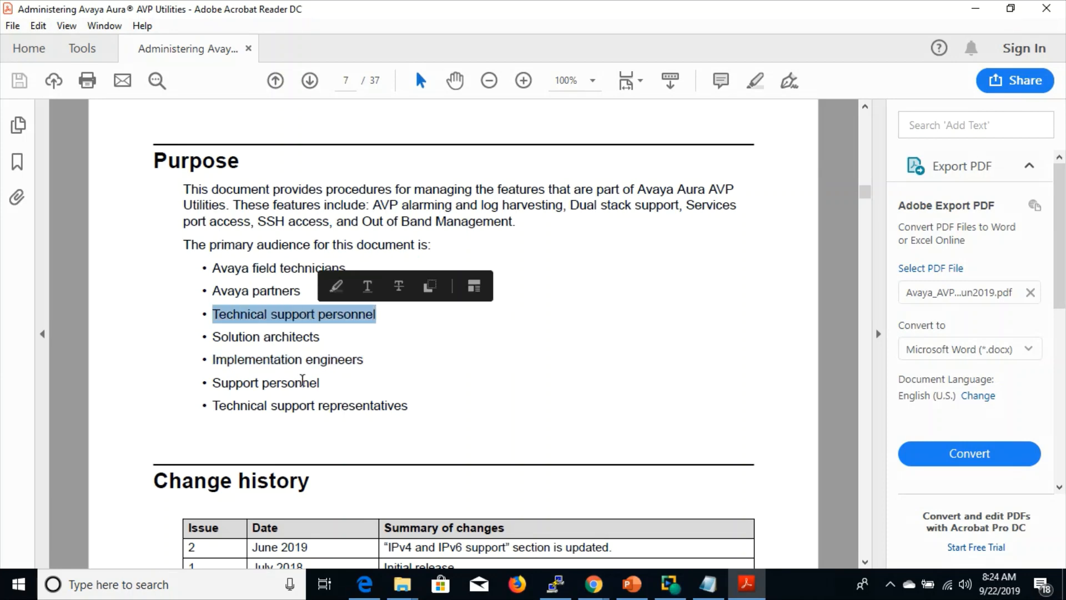
left_click_drag(273, 405, 336, 405)
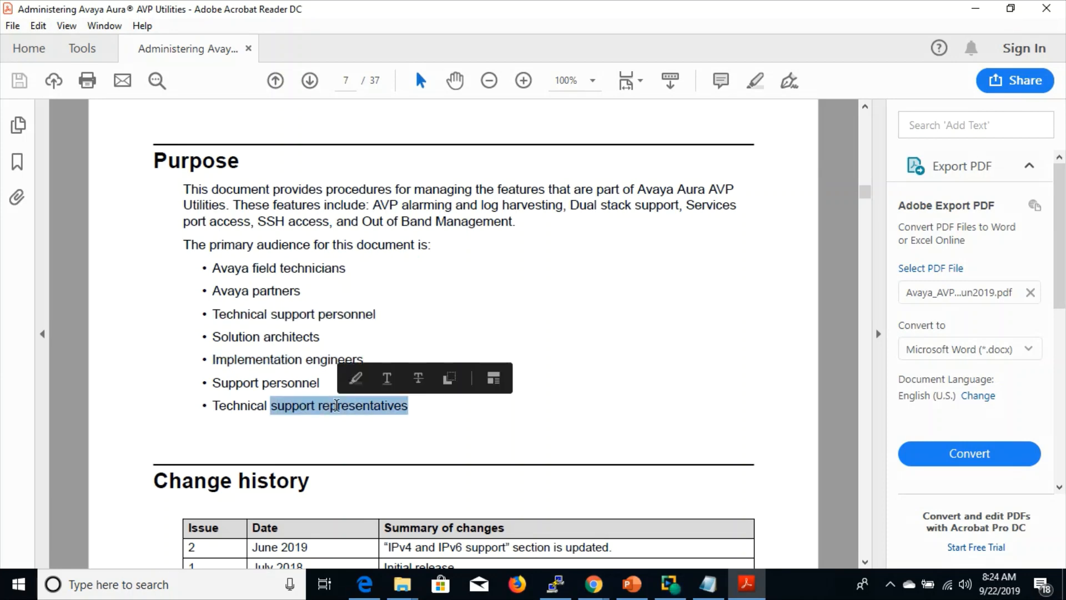
Review the Change history table on page 7, including the issue 2 entry
left_click(371, 245)
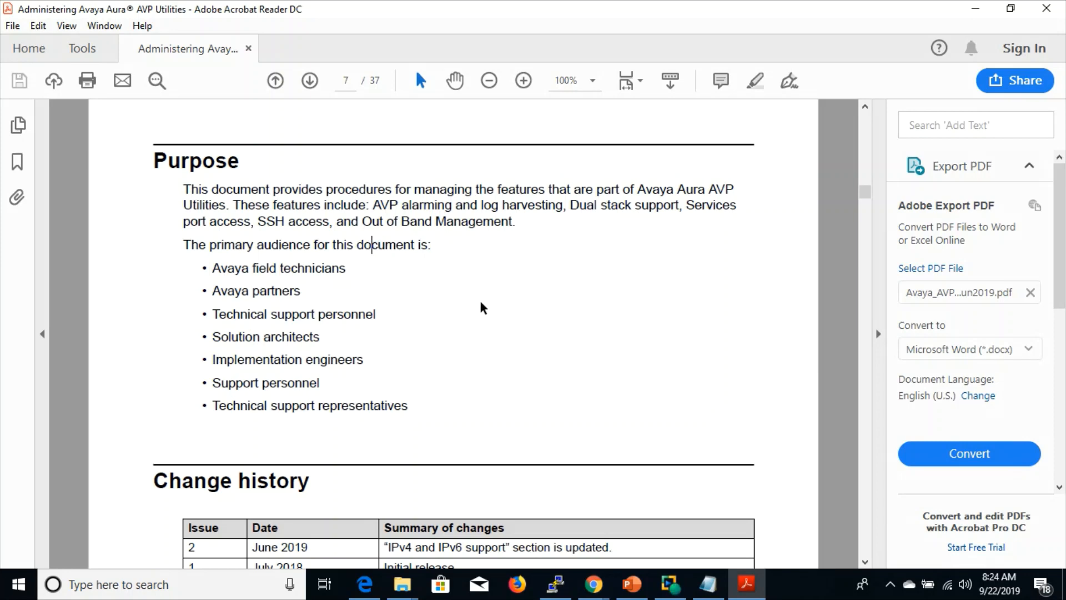
scroll(483, 309, "down", 3)
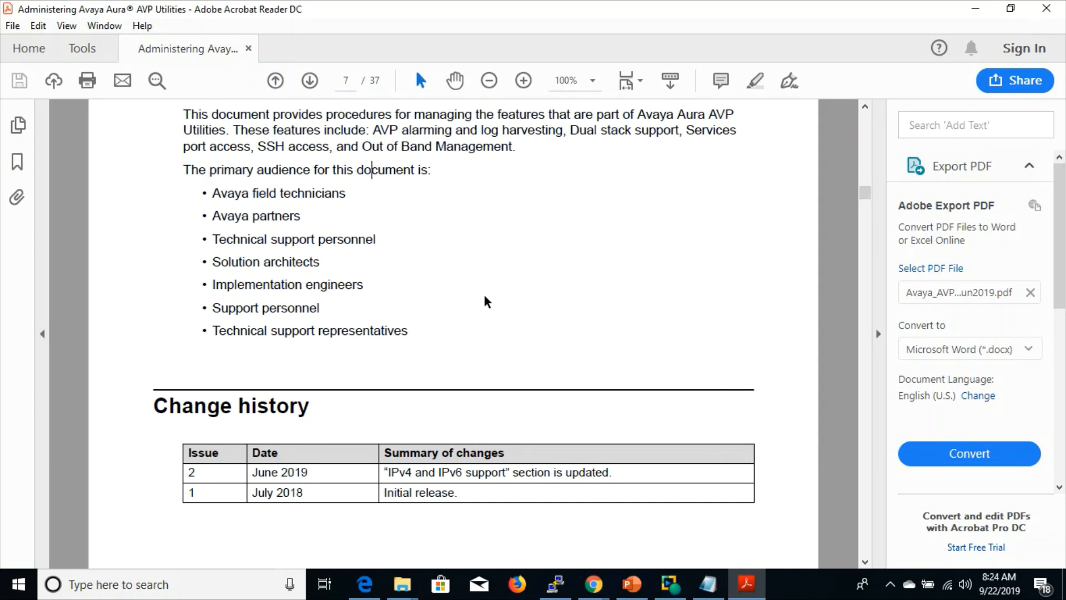
scroll(414, 330, "down", 4)
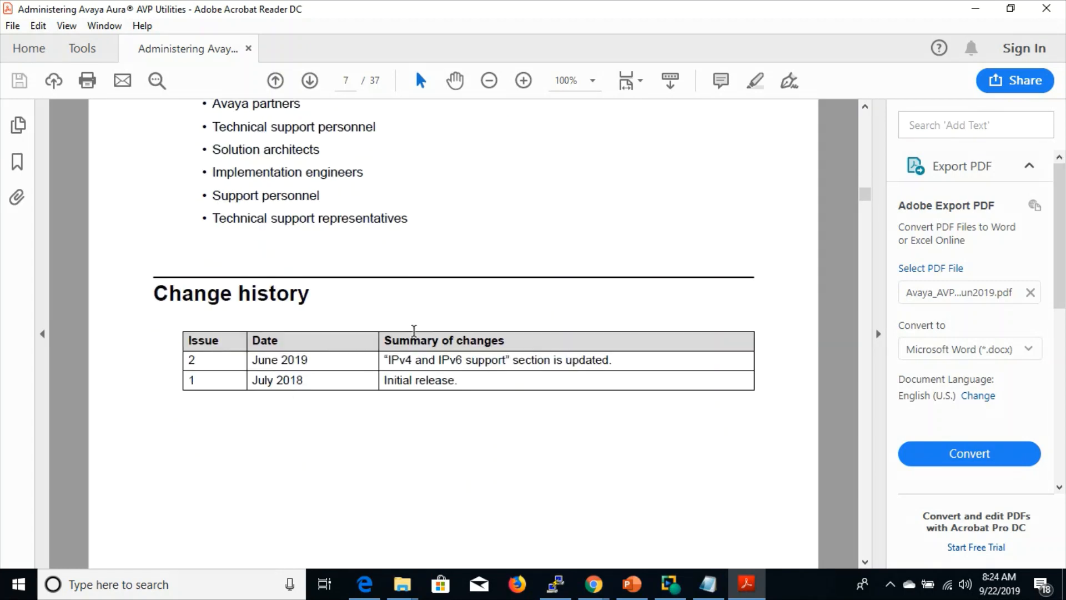
scroll(414, 330, "down", 8)
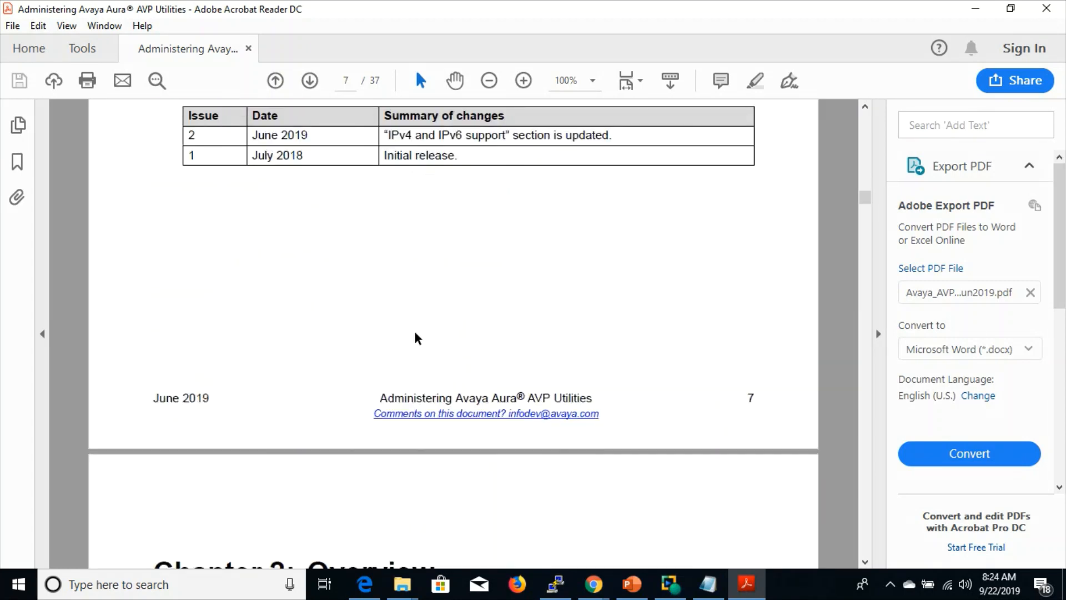
scroll(416, 336, "up", 3)
double_click(195, 210)
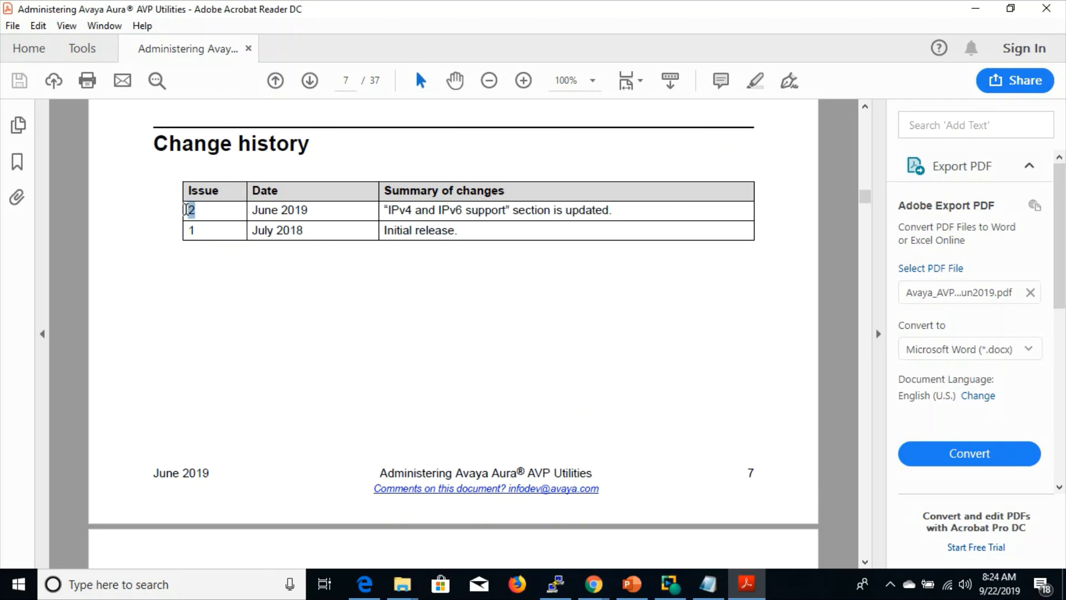
Read in the Chapter 2 section on Appliance Virtualization Platform alarming and log collection how the Serviceability Agent generates SNMP alarm messages
scroll(394, 327, "down", 18)
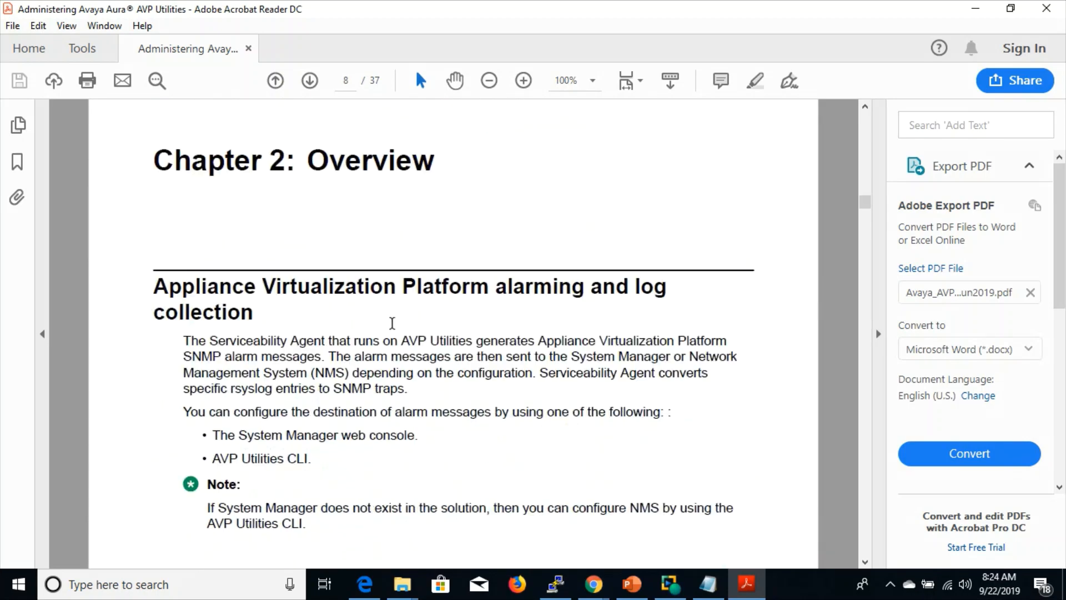
scroll(392, 322, "down", 3)
scroll(392, 323, "down", 2)
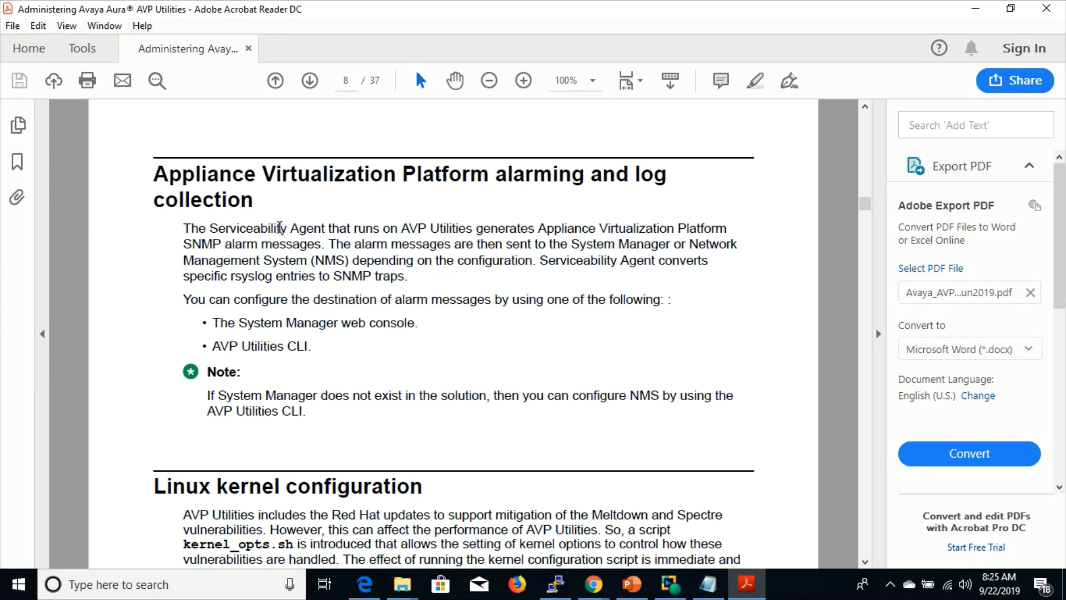
left_click_drag(210, 228, 471, 236)
left_click(458, 232)
left_click_drag(431, 230, 461, 229)
left_click_drag(246, 229, 322, 229)
left_click_drag(401, 229, 480, 232)
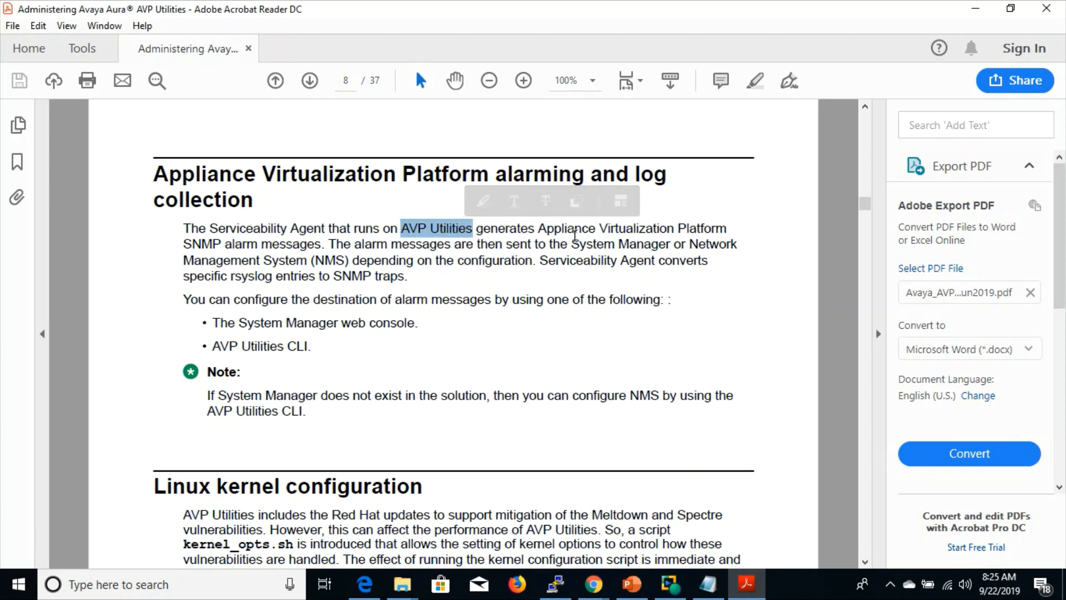
left_click_drag(226, 245, 315, 244)
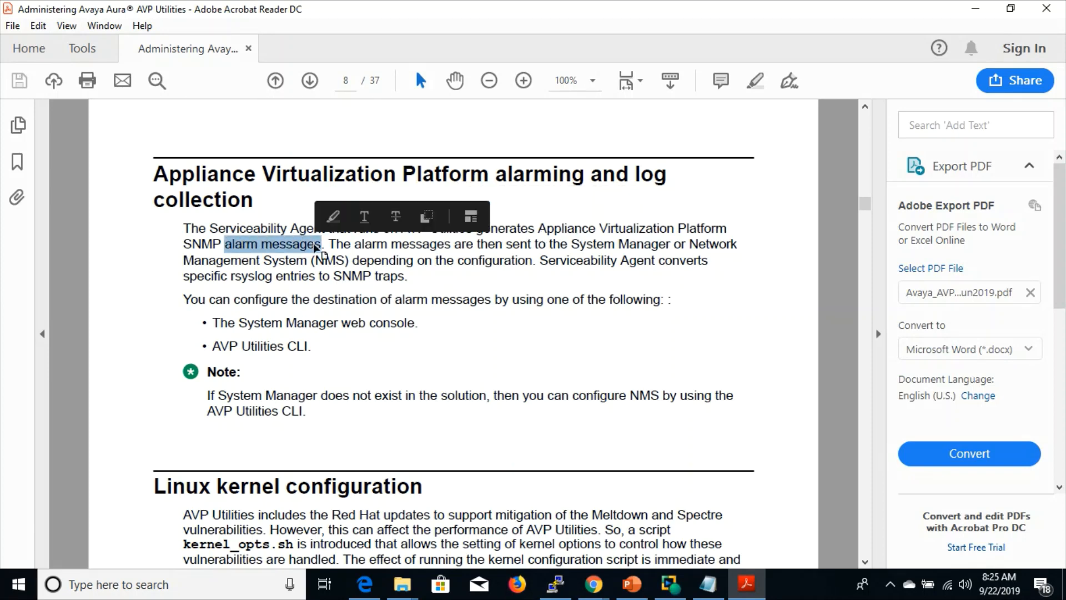
left_click(411, 254)
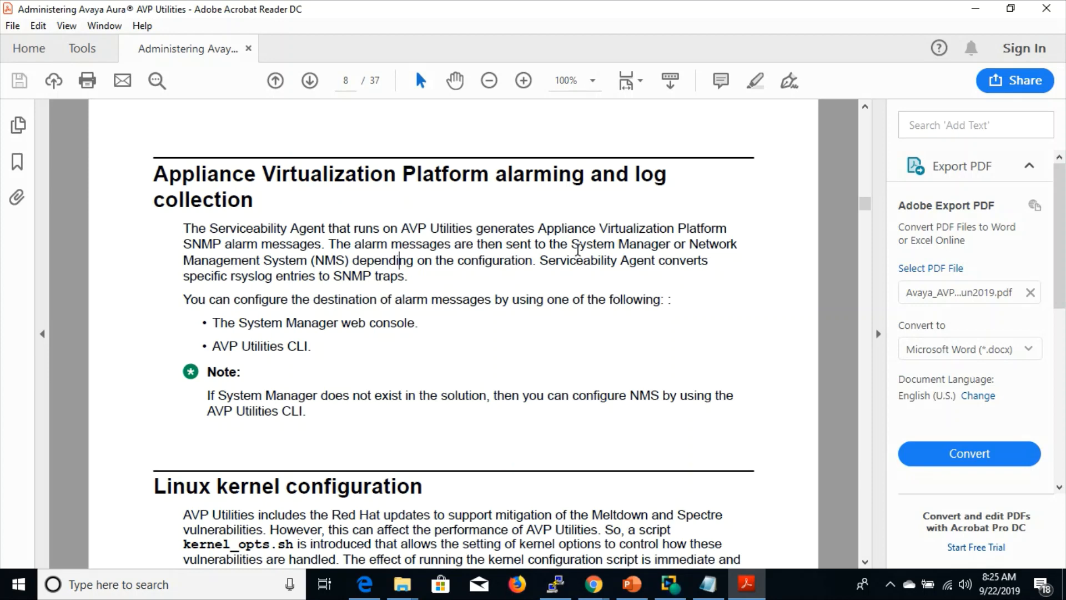
Examine which management systems receive the alarm messages, checking the System Manager and Network Management System (NMS) wording
left_click_drag(571, 247, 644, 250)
left_click_drag(315, 261, 533, 261)
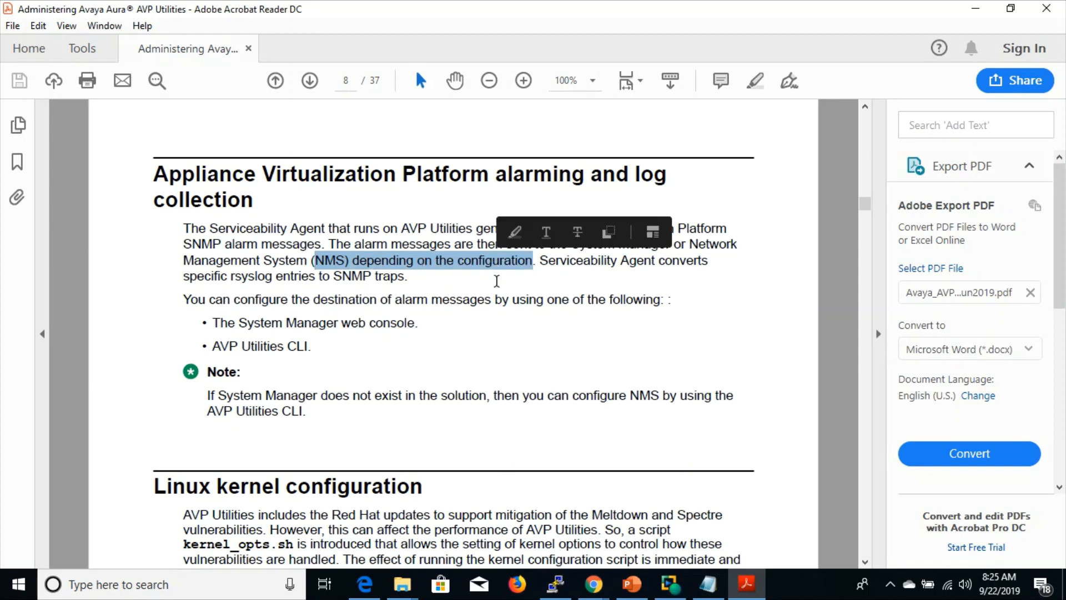
left_click(494, 286)
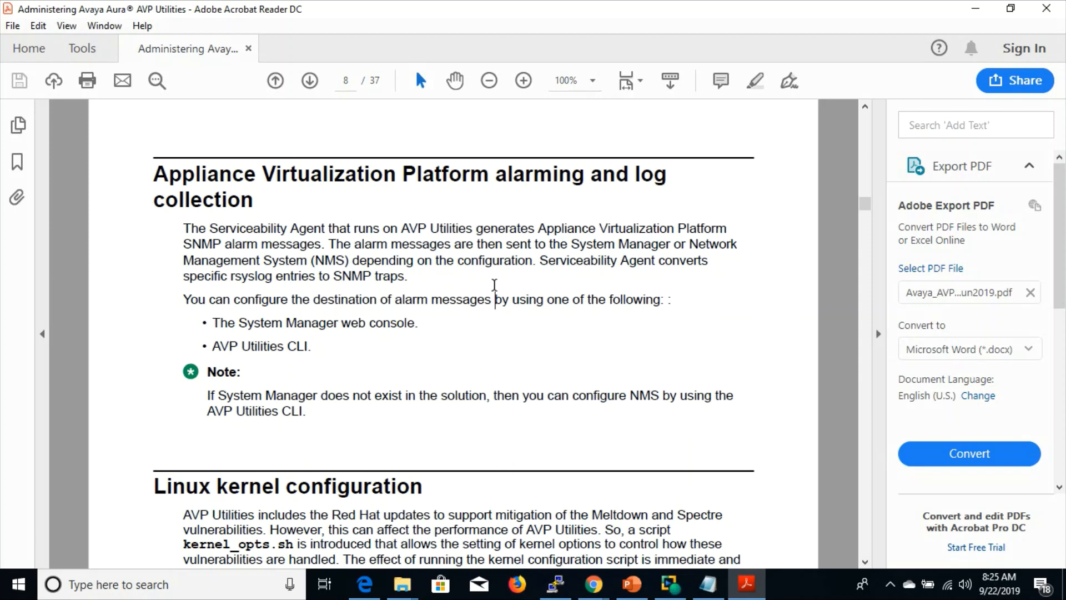
left_click_drag(571, 245, 617, 245)
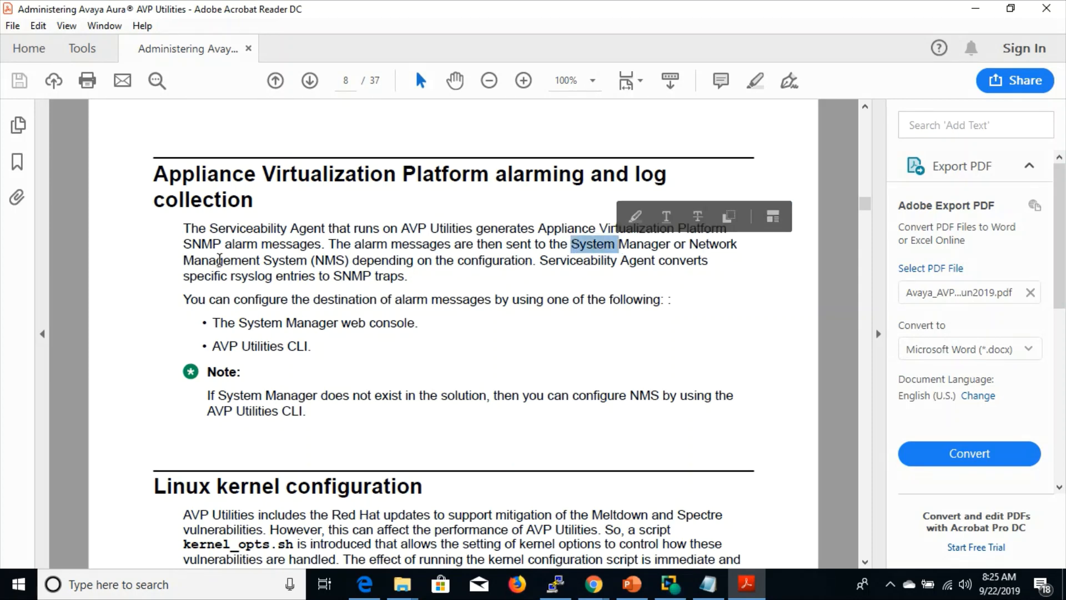
left_click_drag(184, 260, 346, 261)
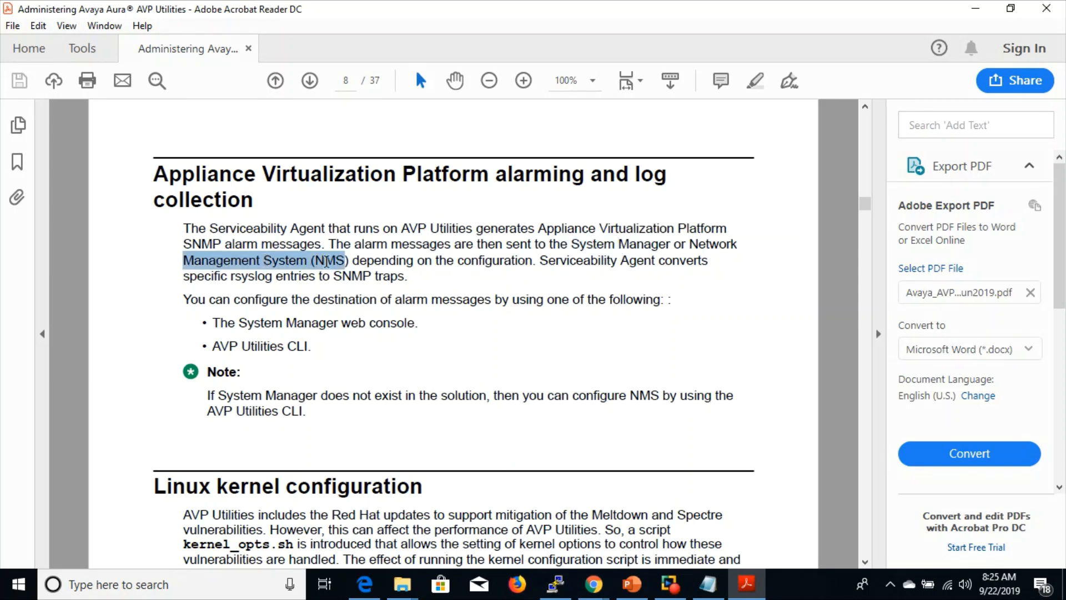
left_click(318, 305)
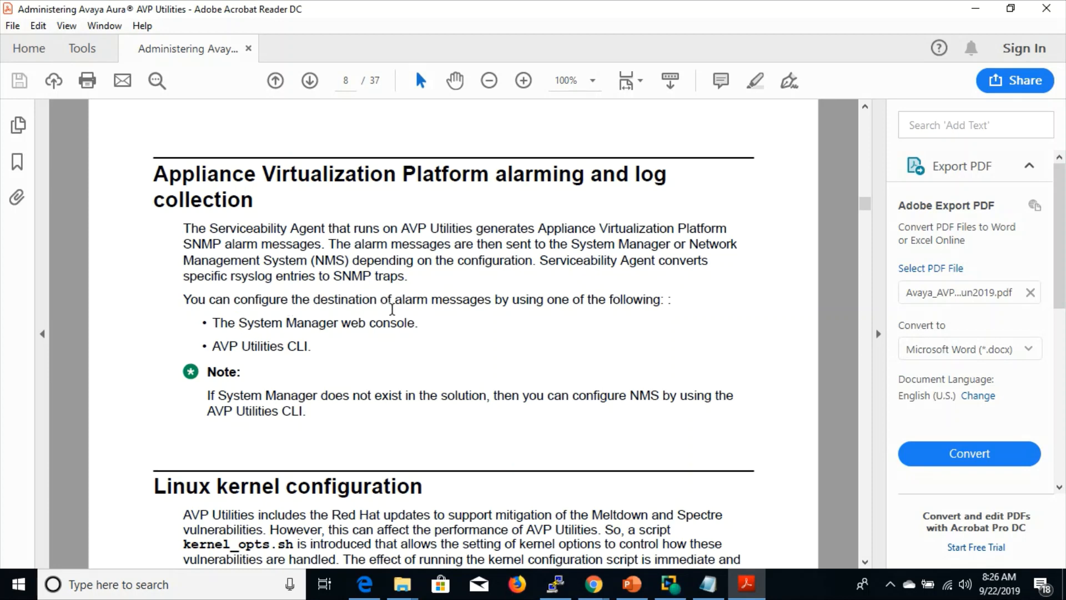
Check the listed options for configuring the alarm message destination, the System Manager web console and the AVP Utilities CLI
left_click_drag(236, 322, 427, 323)
left_click_drag(242, 346, 320, 348)
left_click(465, 358)
Read the Linux kernel configuration paragraph on page 8 about the Red Hat updates, vulnerabilities and AVP Utilities performance
scroll(483, 358, "down", 5)
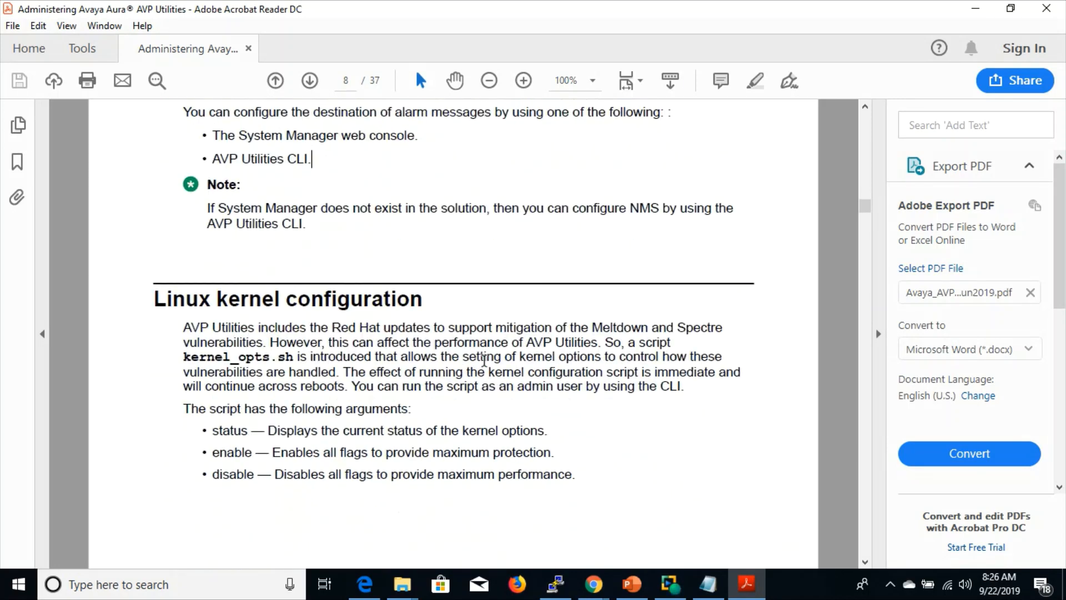
scroll(484, 361, "down", 2)
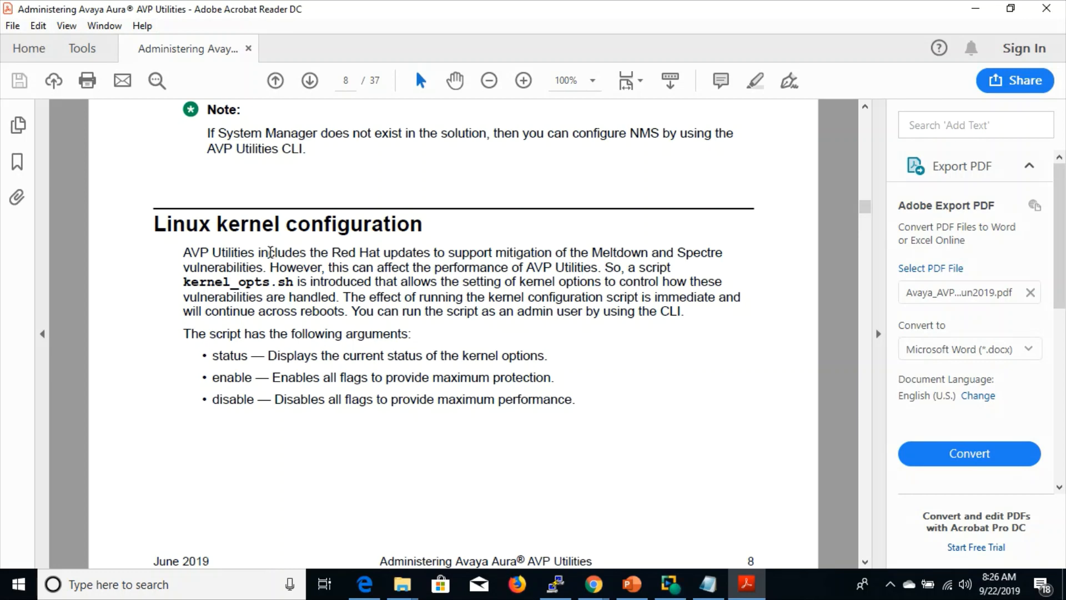
left_click_drag(209, 251, 306, 253)
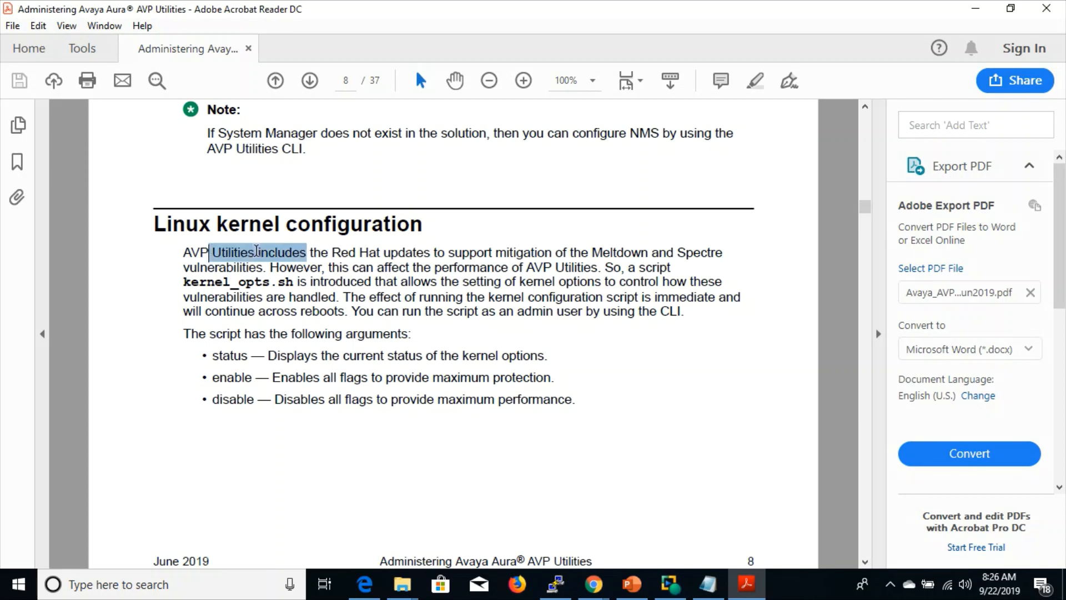
left_click(289, 254)
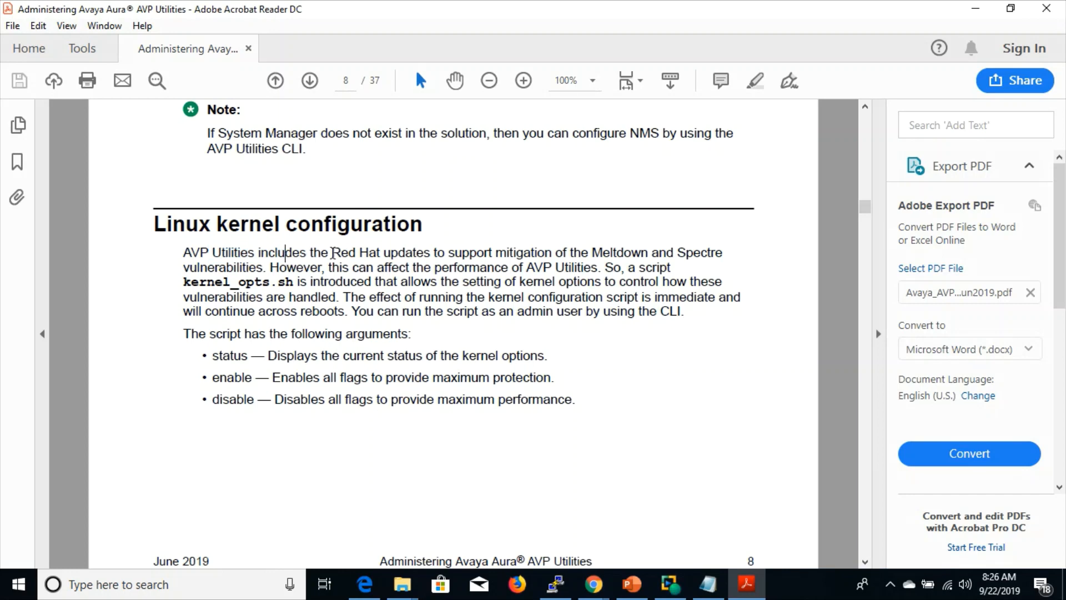
left_click_drag(332, 254, 407, 254)
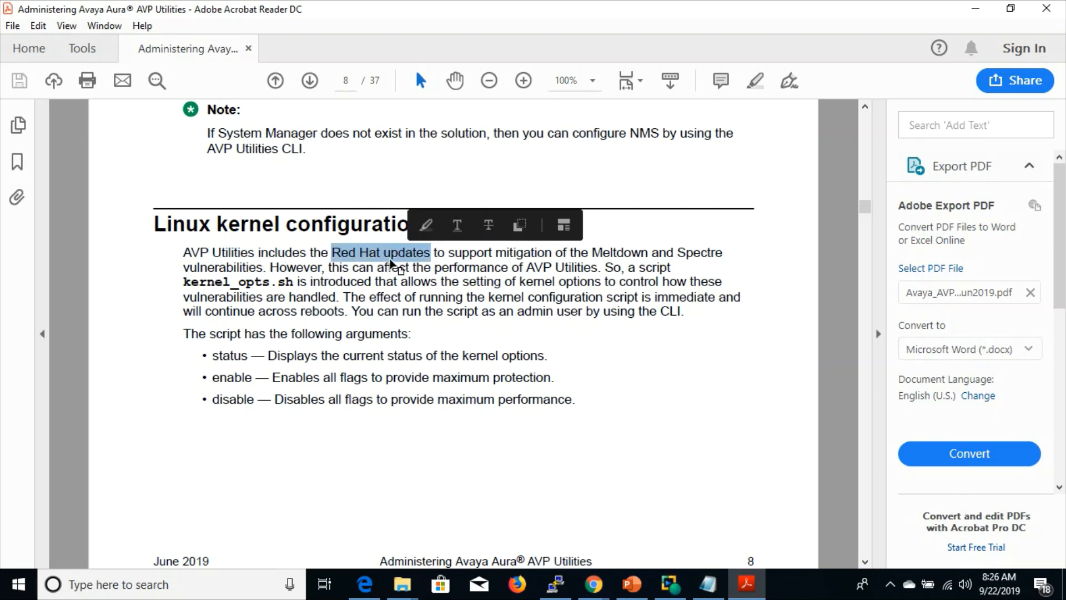
left_click(392, 254)
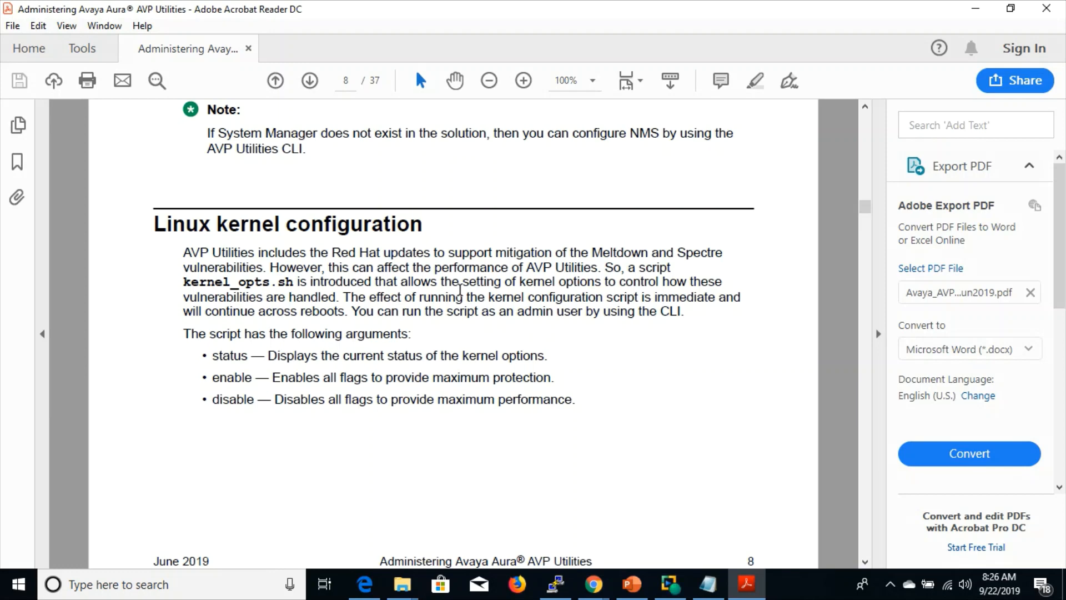
left_click_drag(218, 268, 241, 267)
left_click(253, 283)
left_click_drag(504, 268, 599, 267)
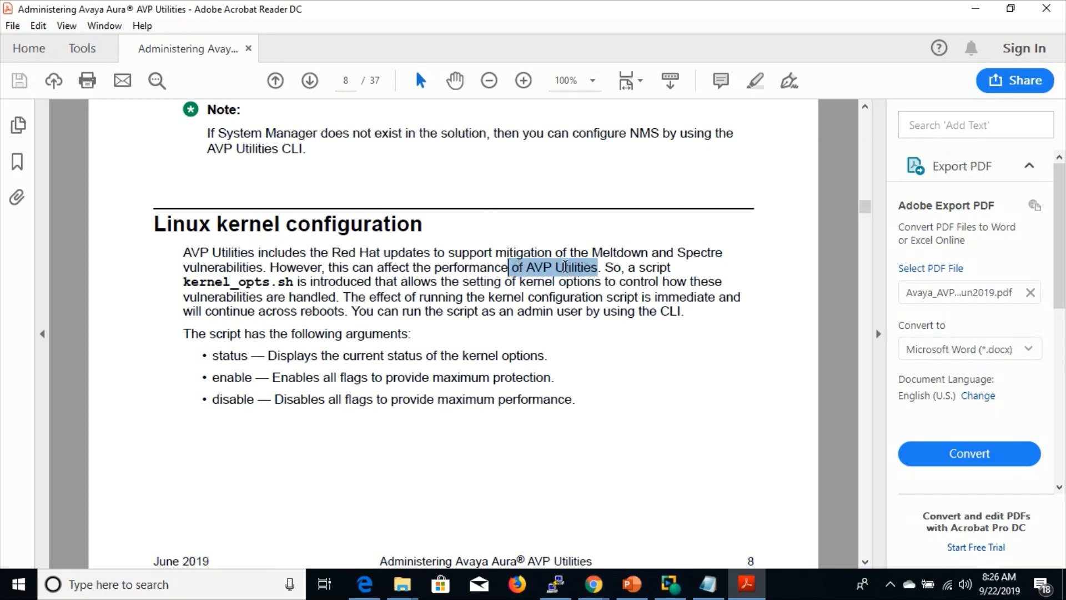
left_click(571, 271)
left_click_drag(526, 269, 598, 269)
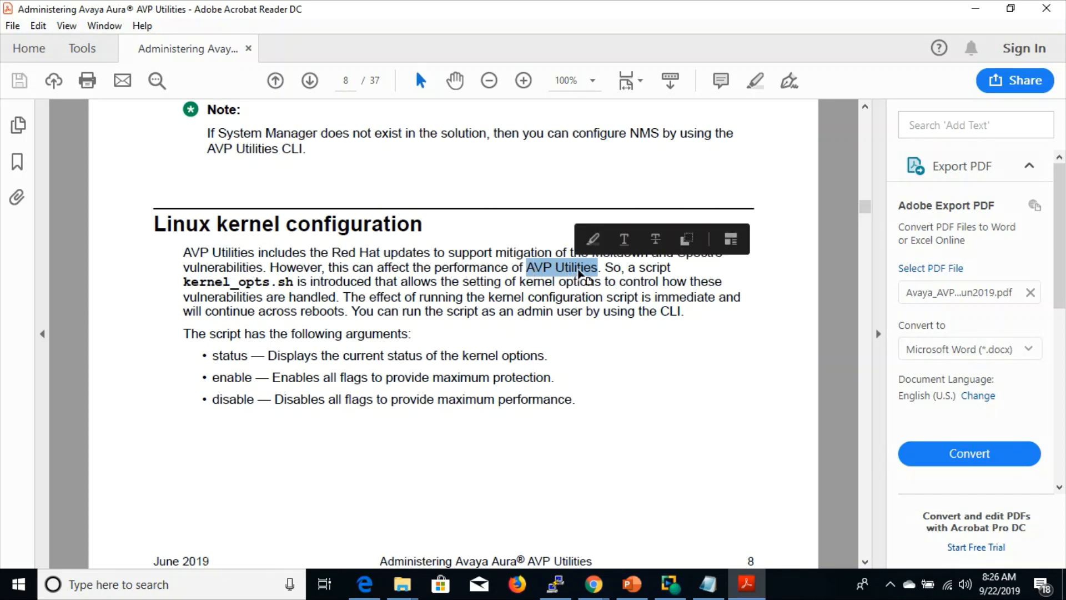
left_click(522, 309)
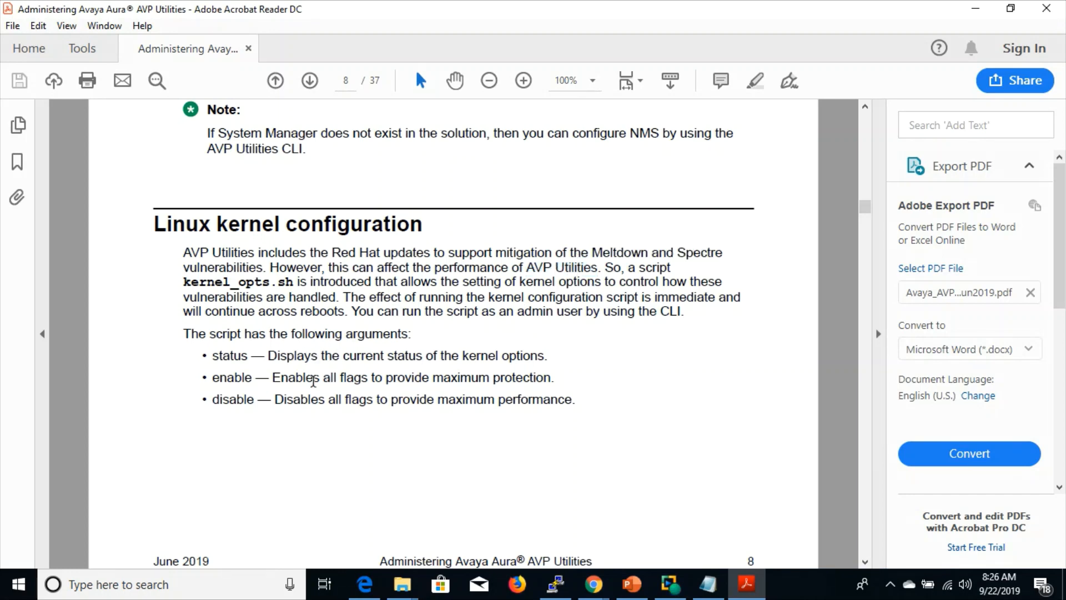
Examine the disable argument of the kernel_opts.sh script and recheck the script's description of vulnerability handling
left_click_drag(294, 399, 554, 401)
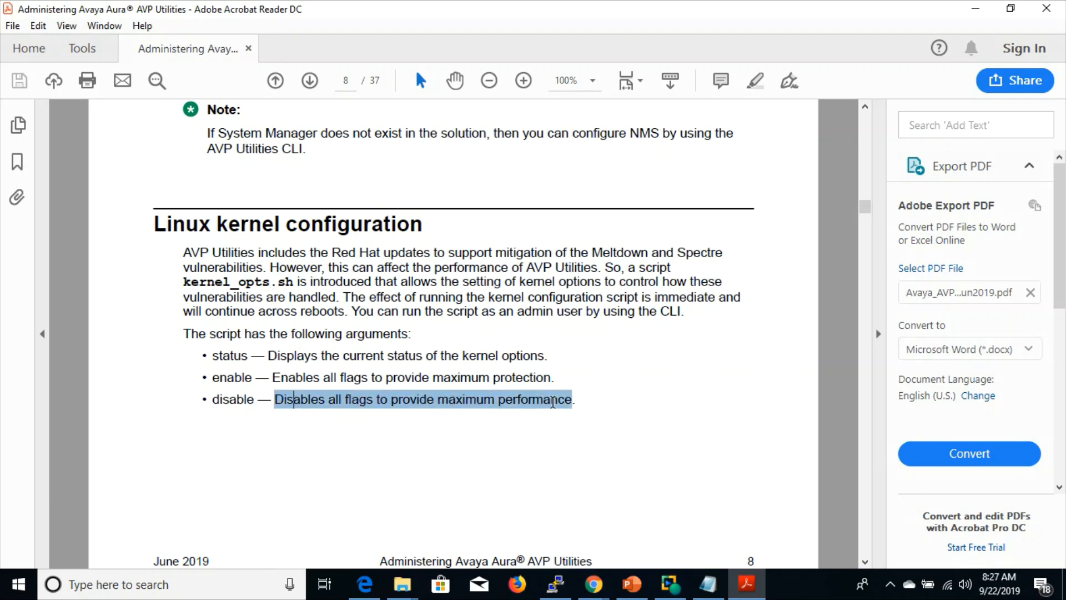
left_click(428, 410)
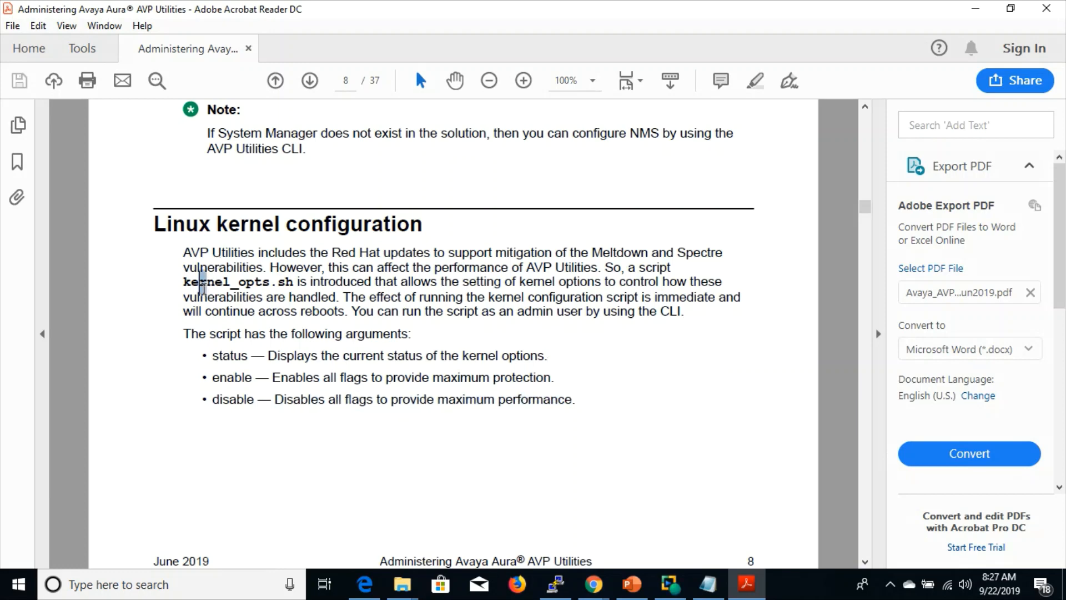
left_click_drag(202, 282, 273, 287)
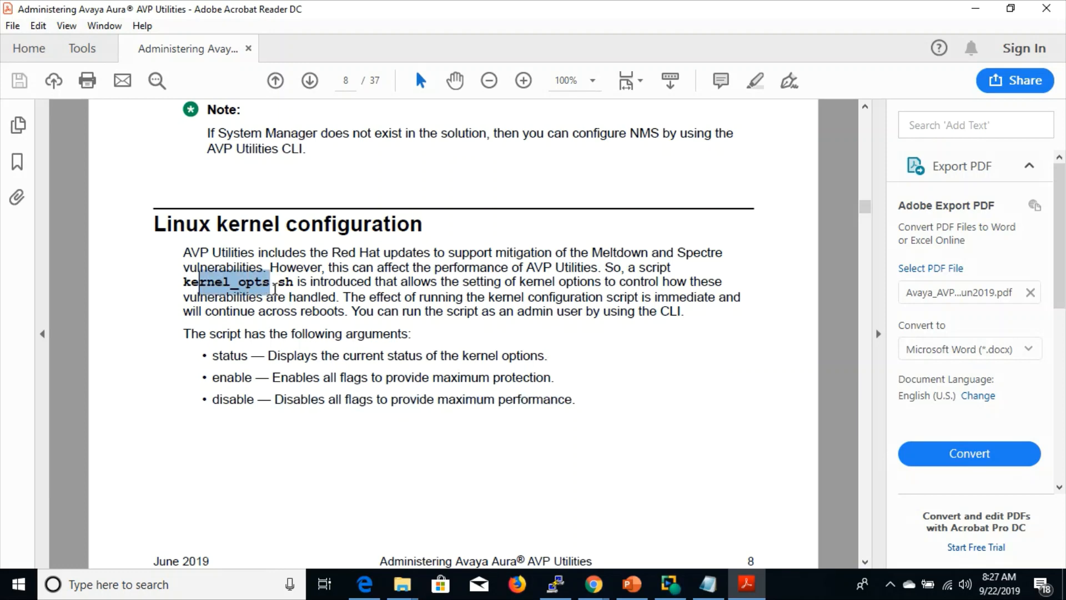
left_click(277, 306)
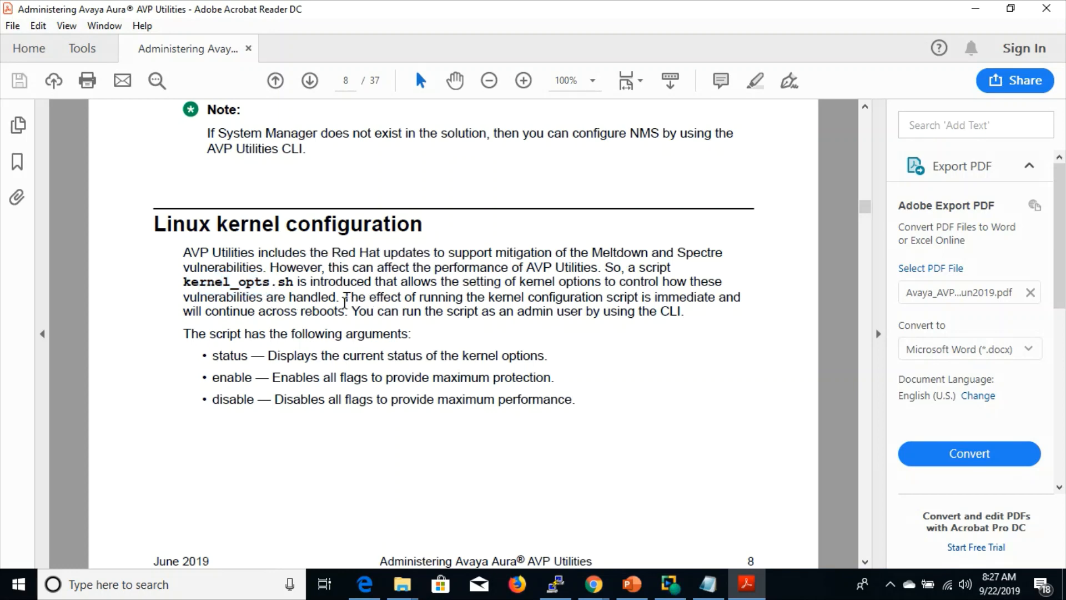
mouse_move(198, 282)
left_mouse_down()
mouse_move(263, 284)
mouse_move(262, 297)
mouse_move(189, 298)
left_mouse_up()
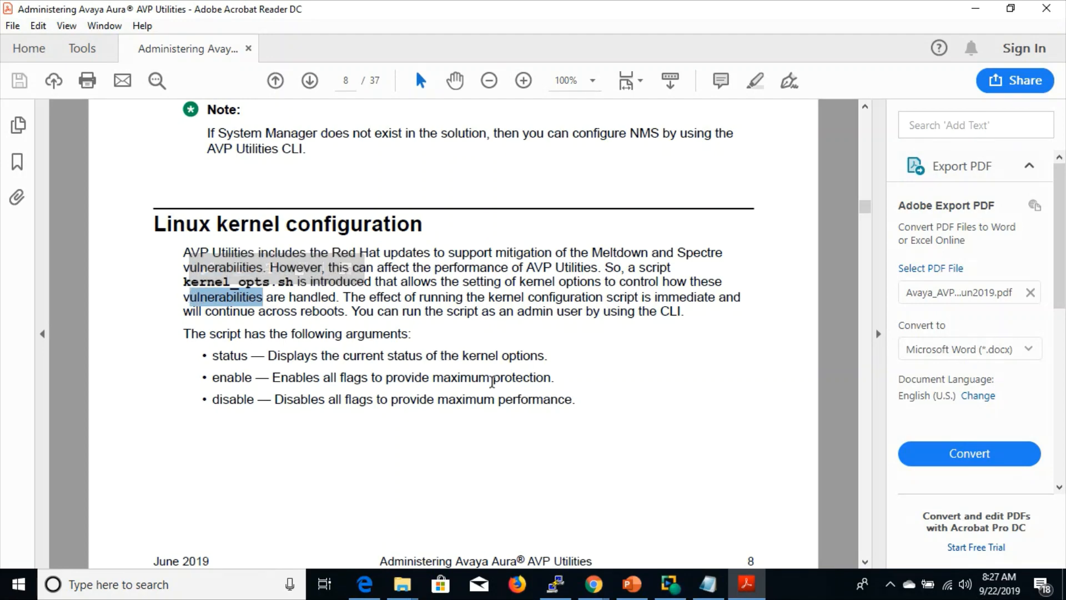
Read the IPv4 and IPv6 support section on page 9, focusing on the address requirement for installing AVP Utilities
scroll(492, 382, "down", 10)
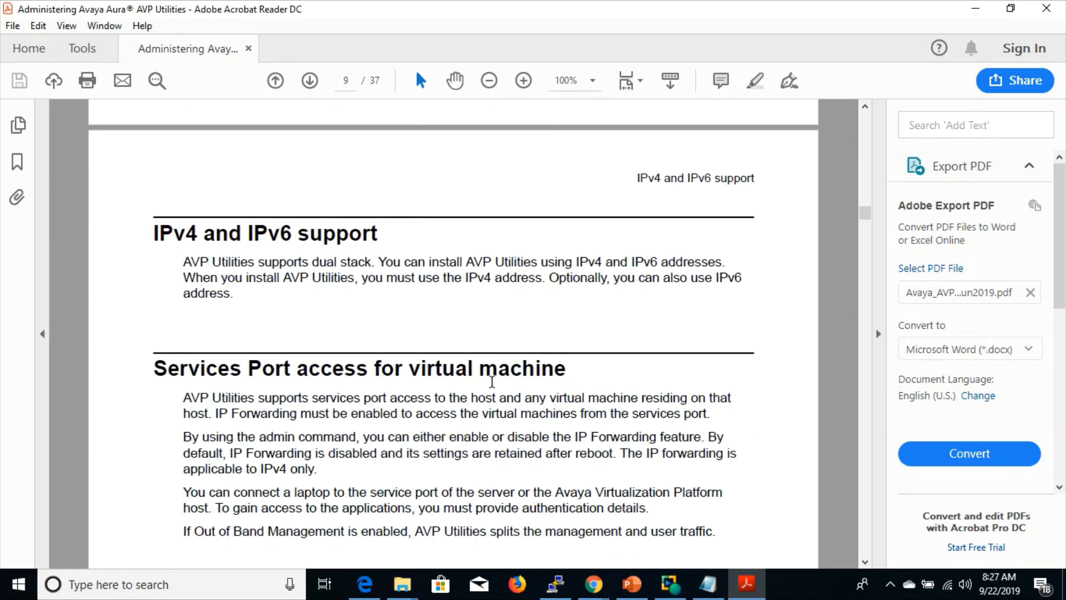
left_click_drag(175, 238, 324, 239)
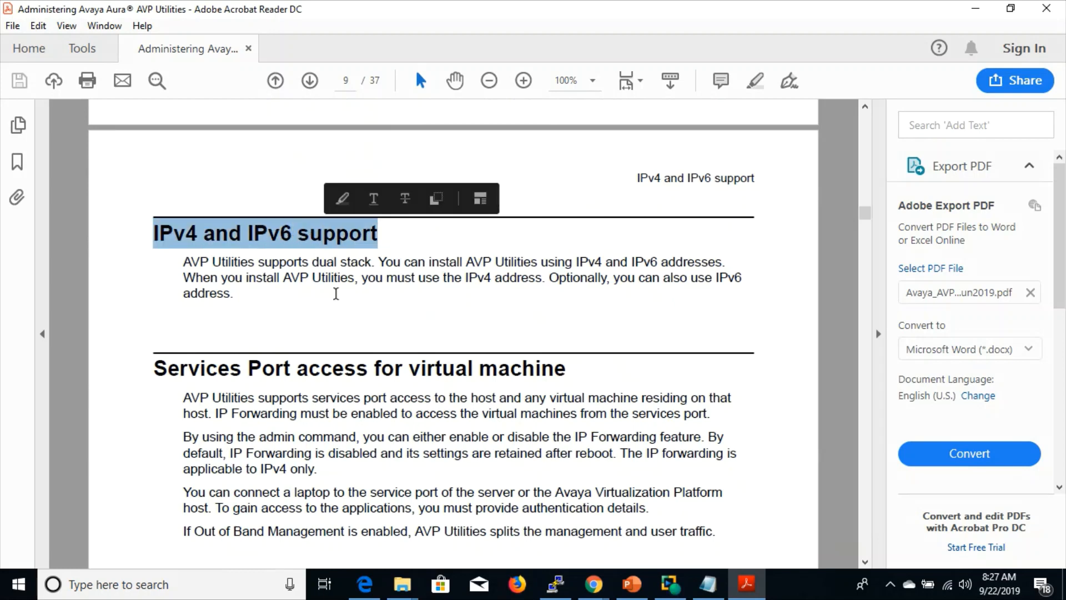
left_click(336, 293)
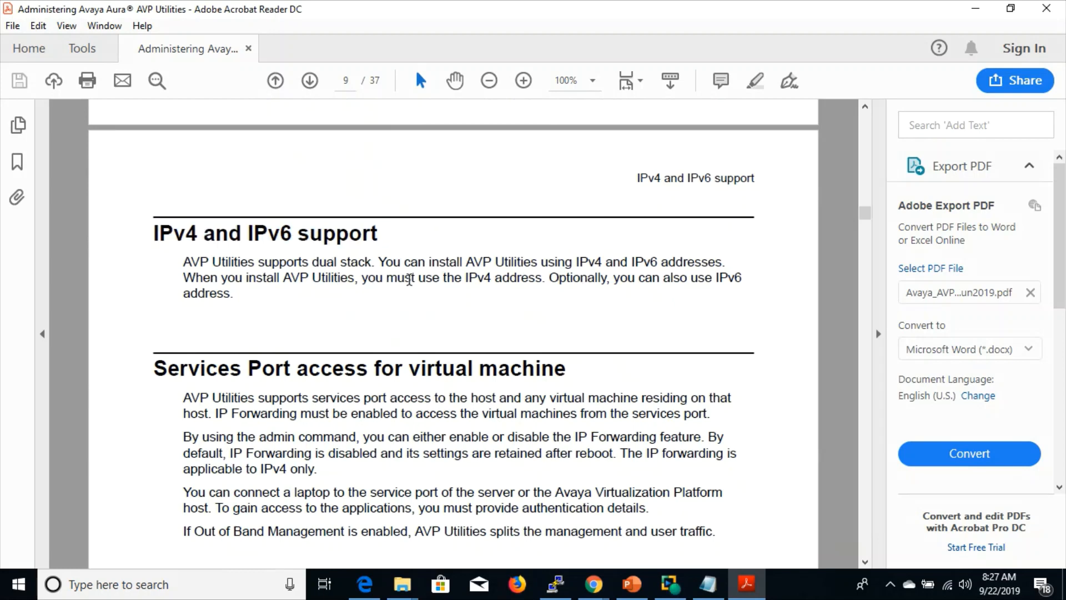
left_click_drag(415, 279, 542, 279)
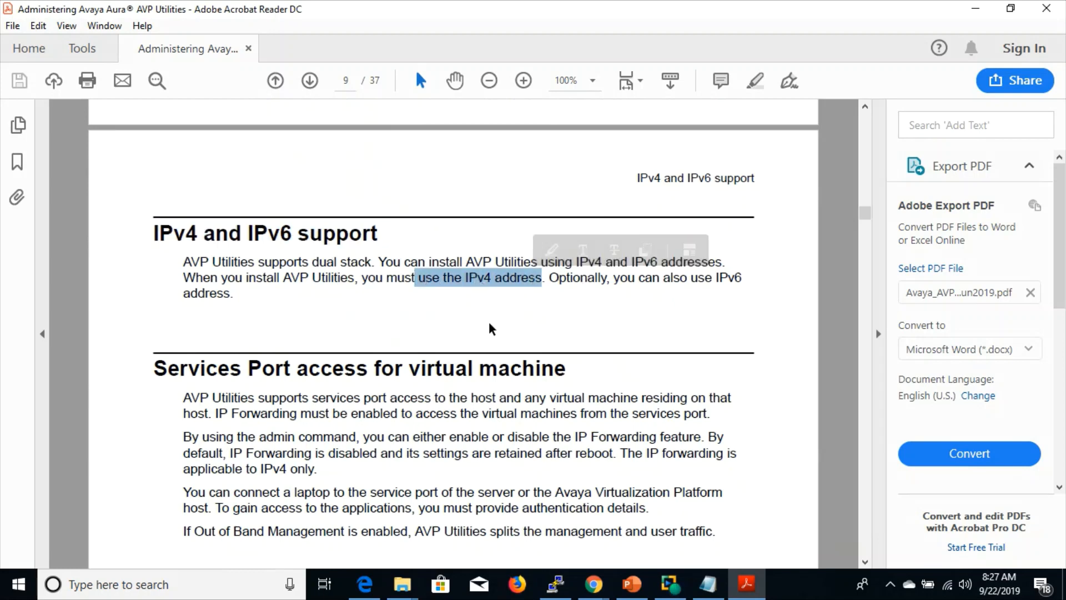
Read the opening paragraph of the Services Port access for virtual machine section on page 9, including the IP Forwarding requirement
scroll(490, 325, "down", 5)
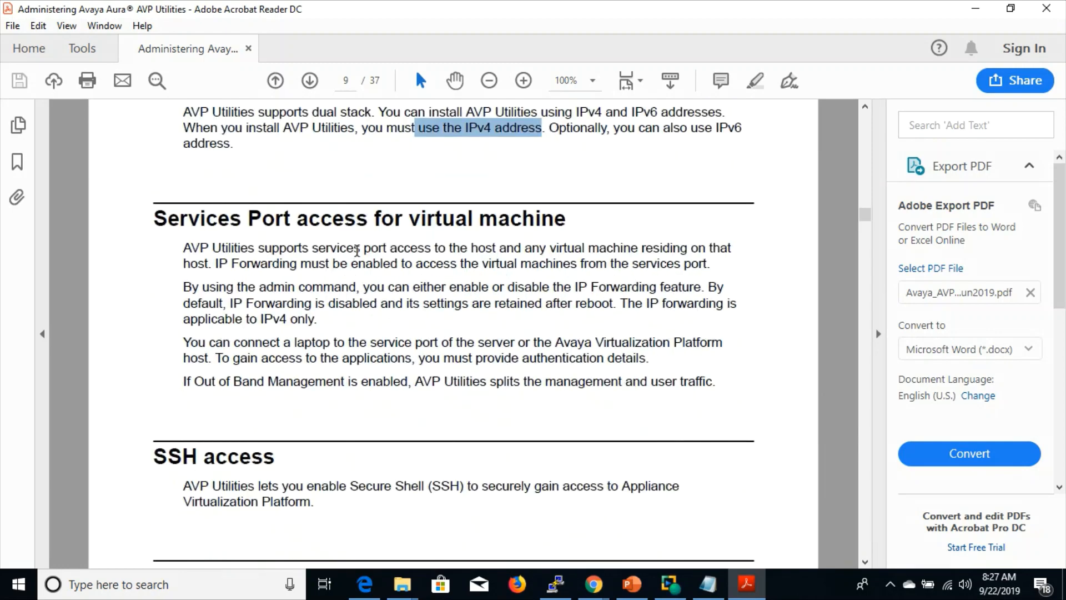
left_click(357, 251)
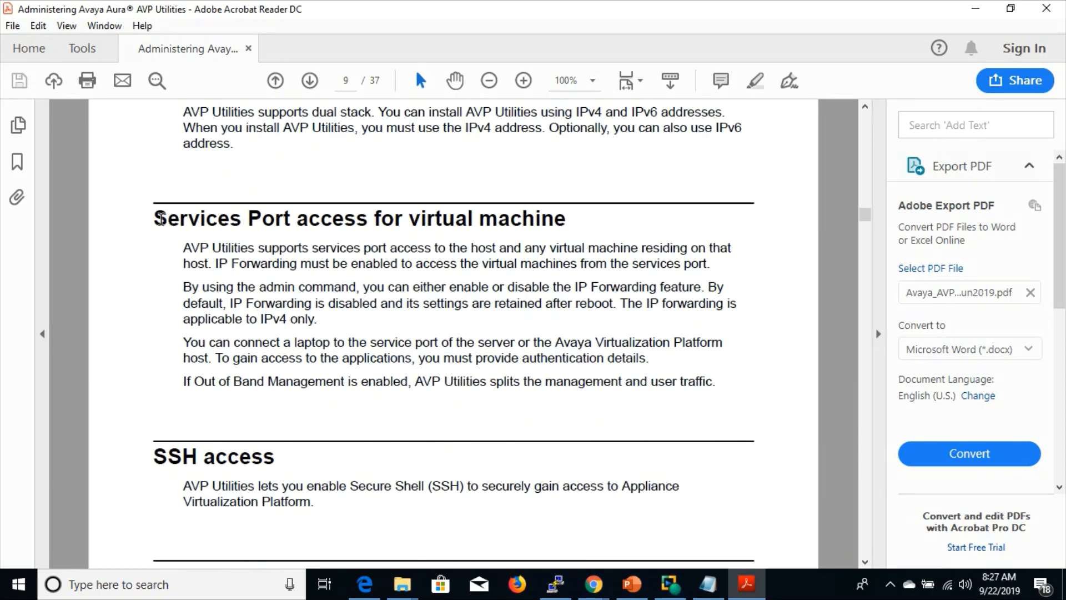
left_click_drag(160, 218, 586, 229)
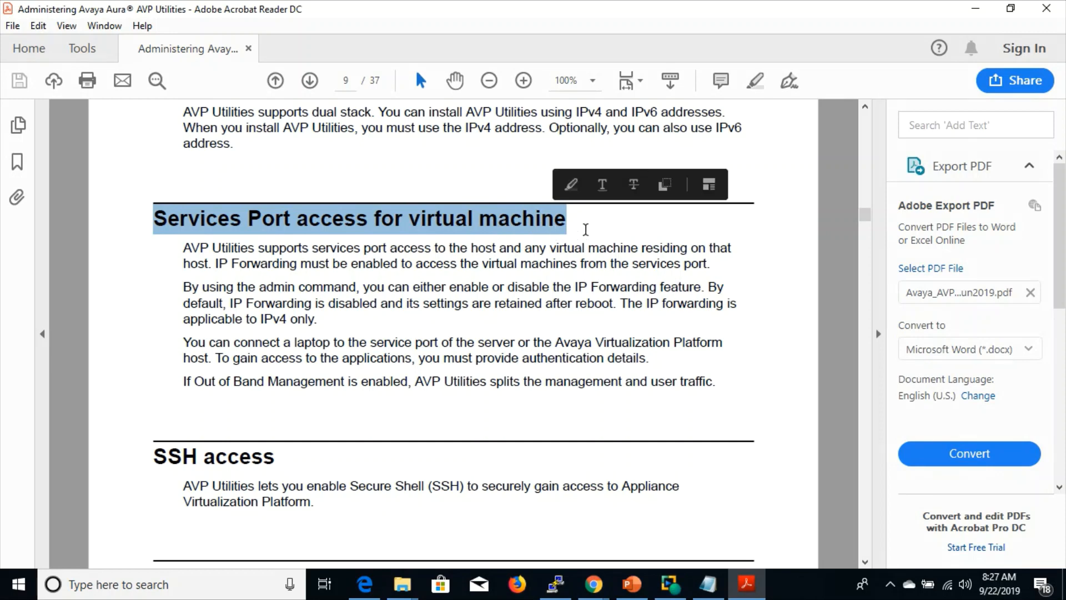
left_click(586, 228)
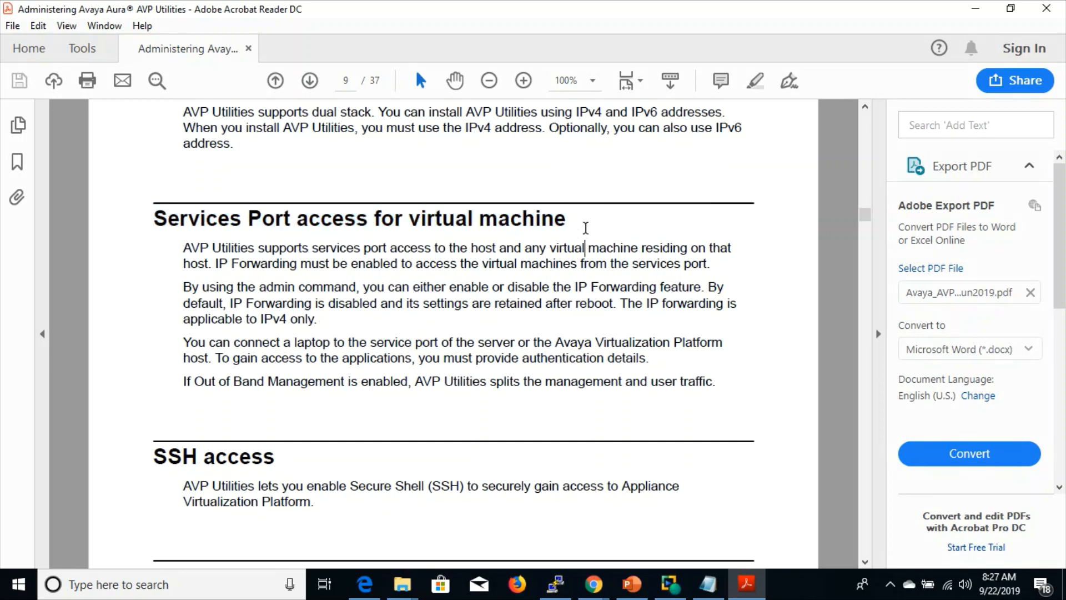
left_click_drag(186, 249, 729, 255)
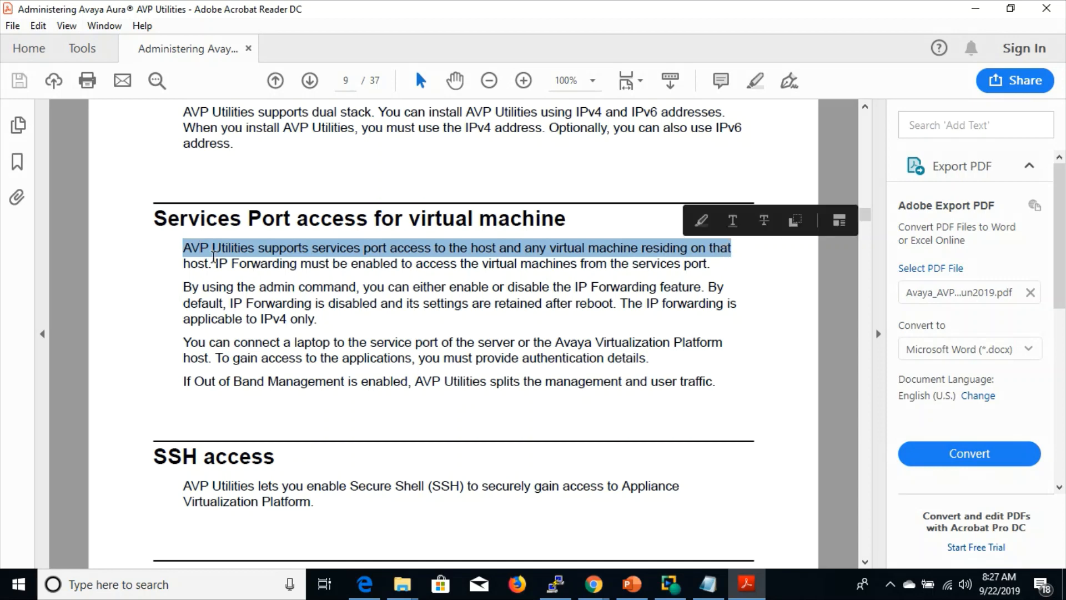
left_click_drag(213, 263, 196, 263)
left_click(229, 264)
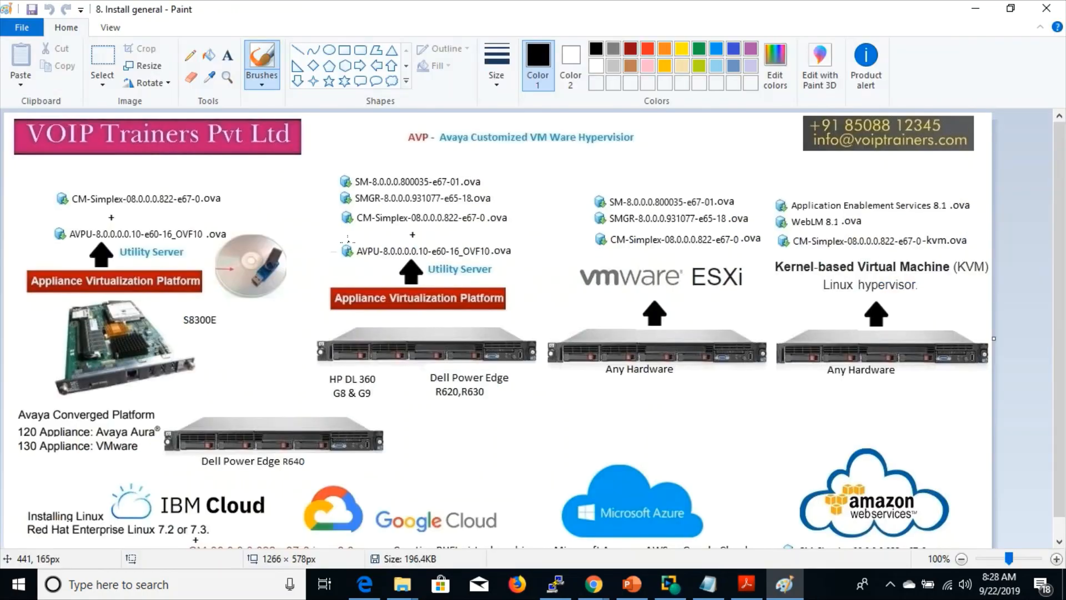
In the Paint diagram, circle the middle AVPU Utility Server entry and mark the three OVA files above it; recheck the guide's services port access phrase
mouse_move(363, 239)
left_mouse_down()
mouse_move(304, 260)
mouse_move(536, 276)
mouse_move(345, 239)
mouse_move(369, 167)
left_mouse_up()
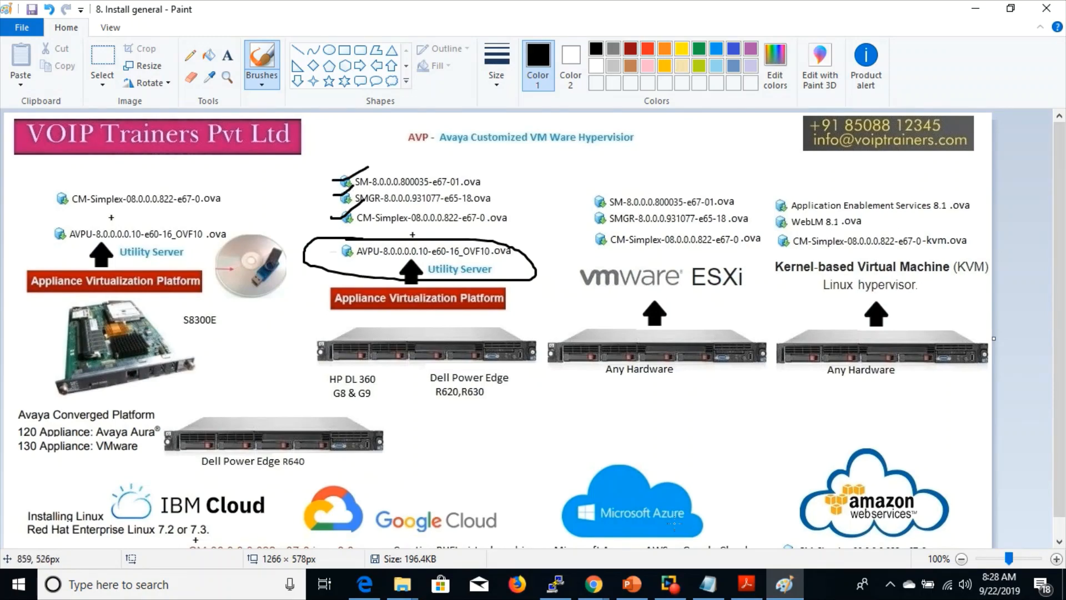
left_click(746, 583)
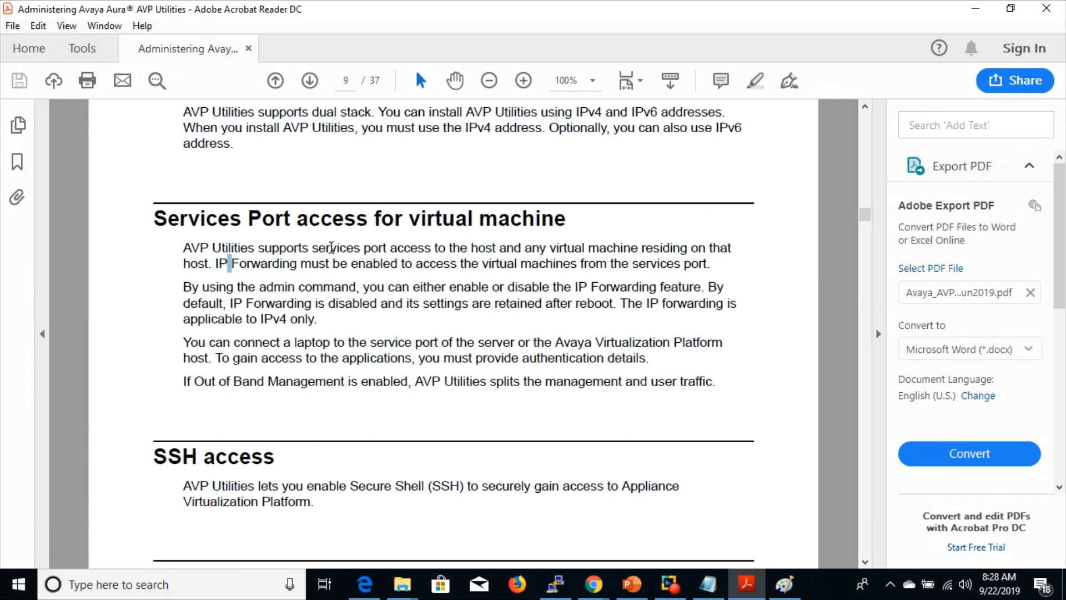
left_click_drag(313, 248, 431, 248)
In the Paint diagram, add check marks after the middle SM, SMGR and CM-Simplex files and loop the AVPU entry again; return to the guide
left_click(788, 586)
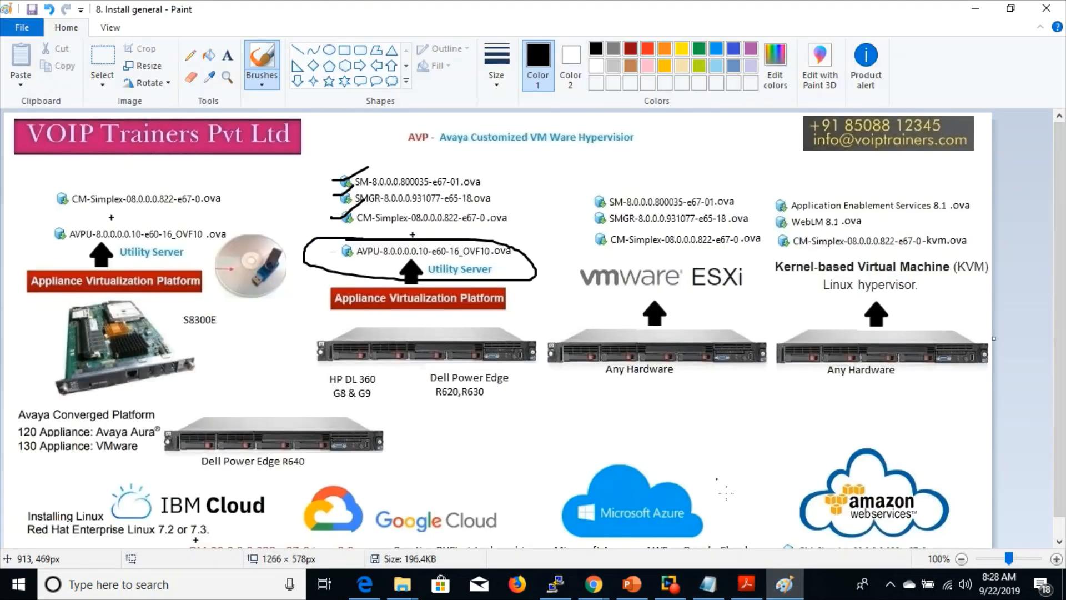
left_click_drag(493, 176, 536, 160)
left_click_drag(505, 195, 538, 183)
left_click_drag(510, 218, 553, 197)
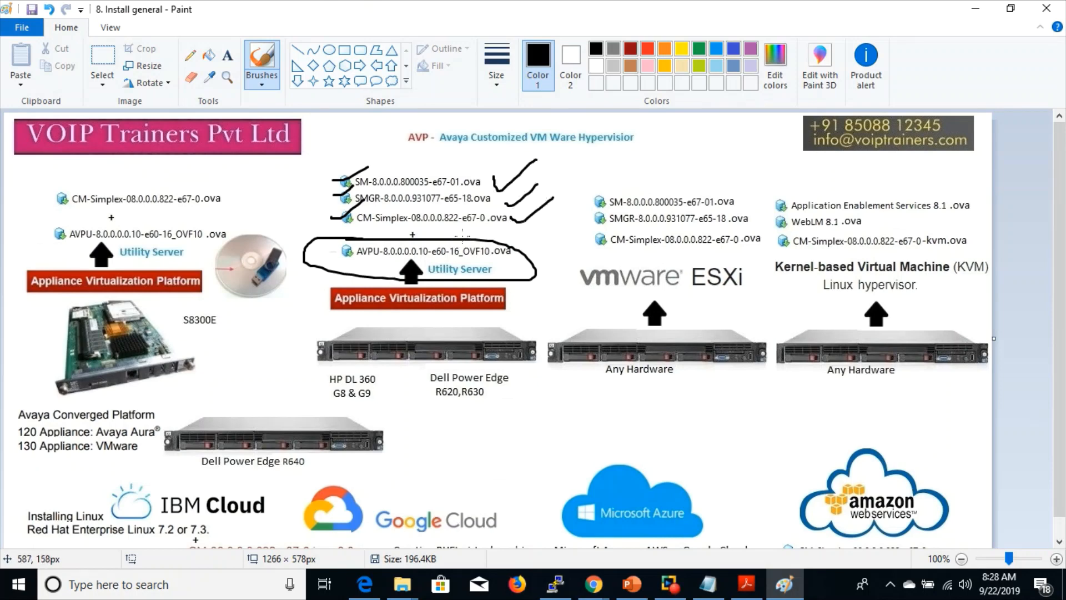
mouse_move(461, 228)
left_mouse_down()
mouse_move(389, 244)
mouse_move(410, 281)
mouse_move(458, 228)
mouse_move(437, 227)
left_mouse_up()
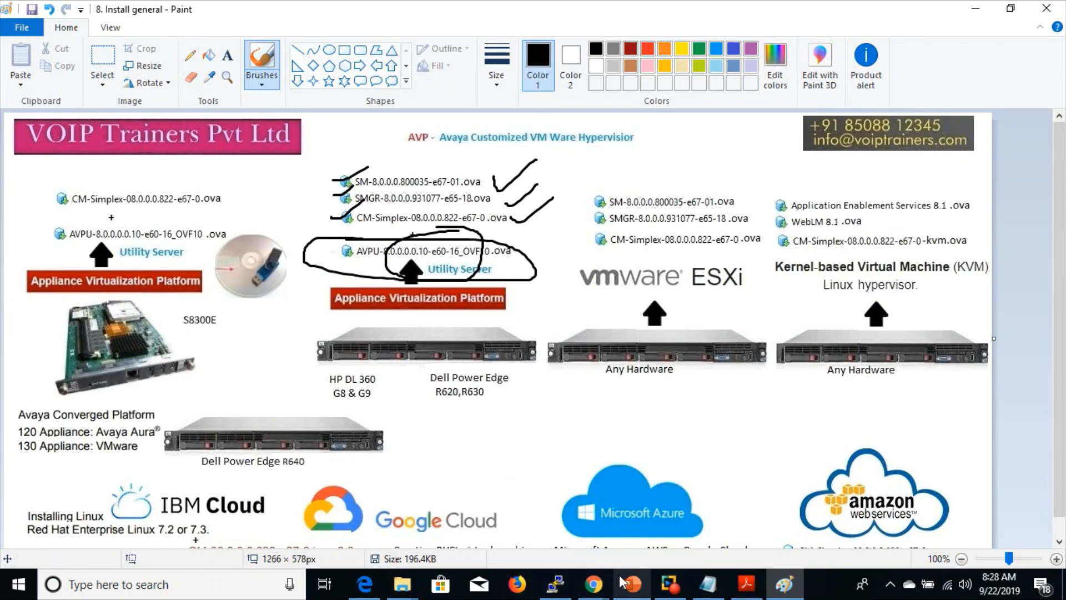
left_click(746, 584)
left_click(452, 249)
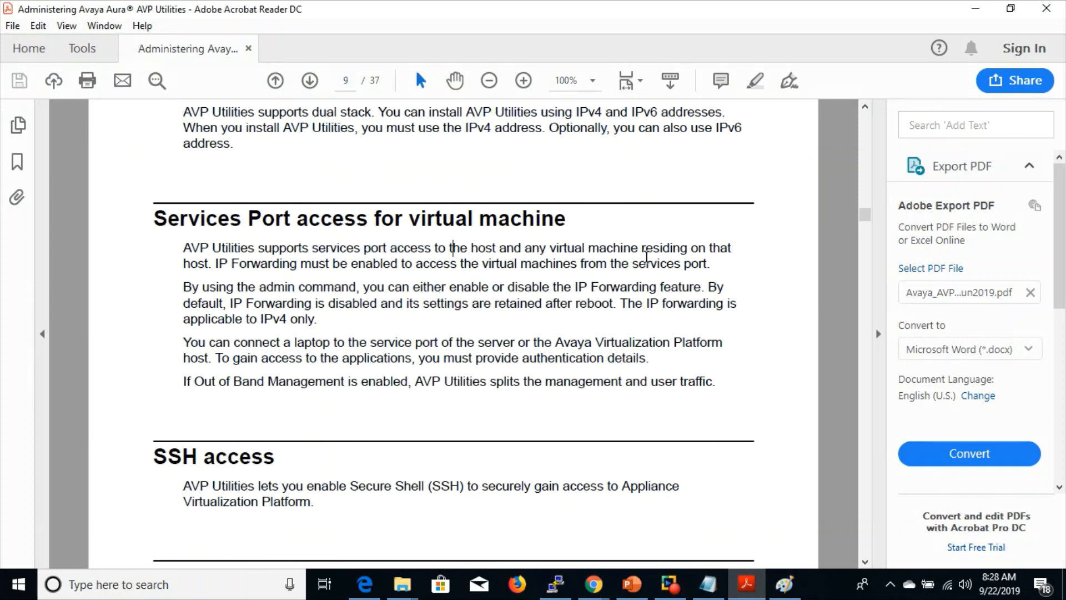
In the Paint diagram, draw an arrow to the middle Appliance Virtualization Platform box and circle the SM, SMGR and CM-Simplex files
left_click(784, 584)
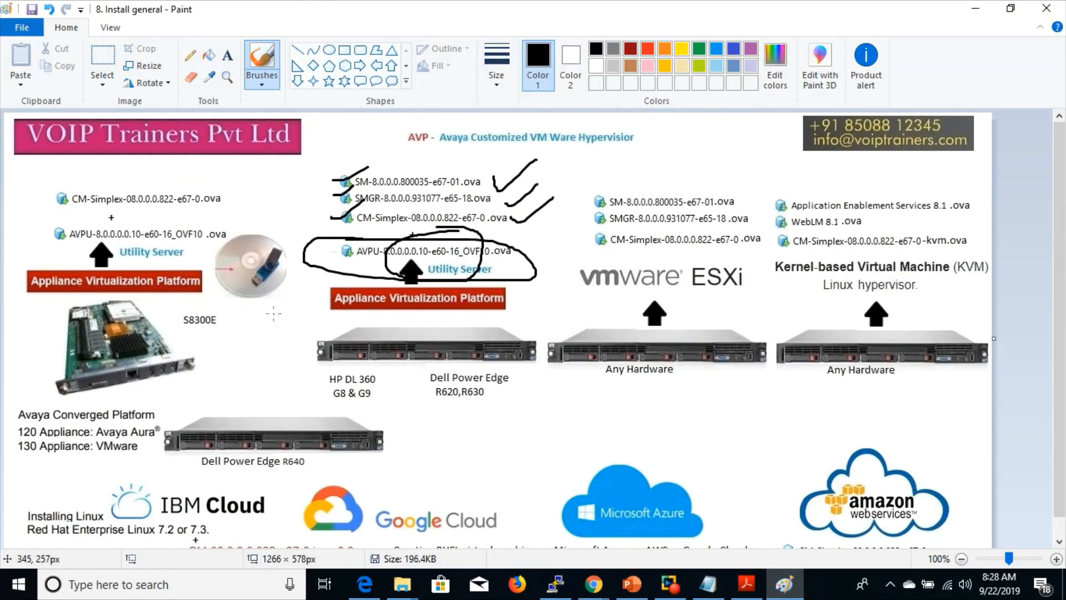
mouse_move(273, 314)
left_mouse_down()
mouse_move(321, 306)
mouse_move(315, 318)
left_mouse_up()
mouse_move(363, 158)
left_mouse_down()
mouse_move(316, 183)
mouse_move(557, 205)
mouse_move(350, 158)
left_mouse_up()
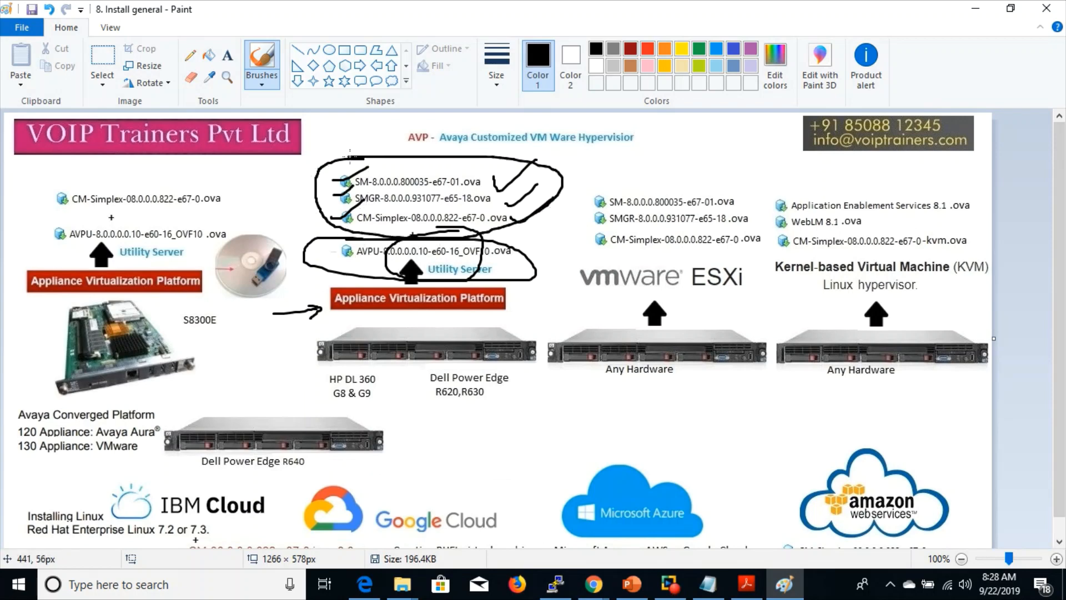